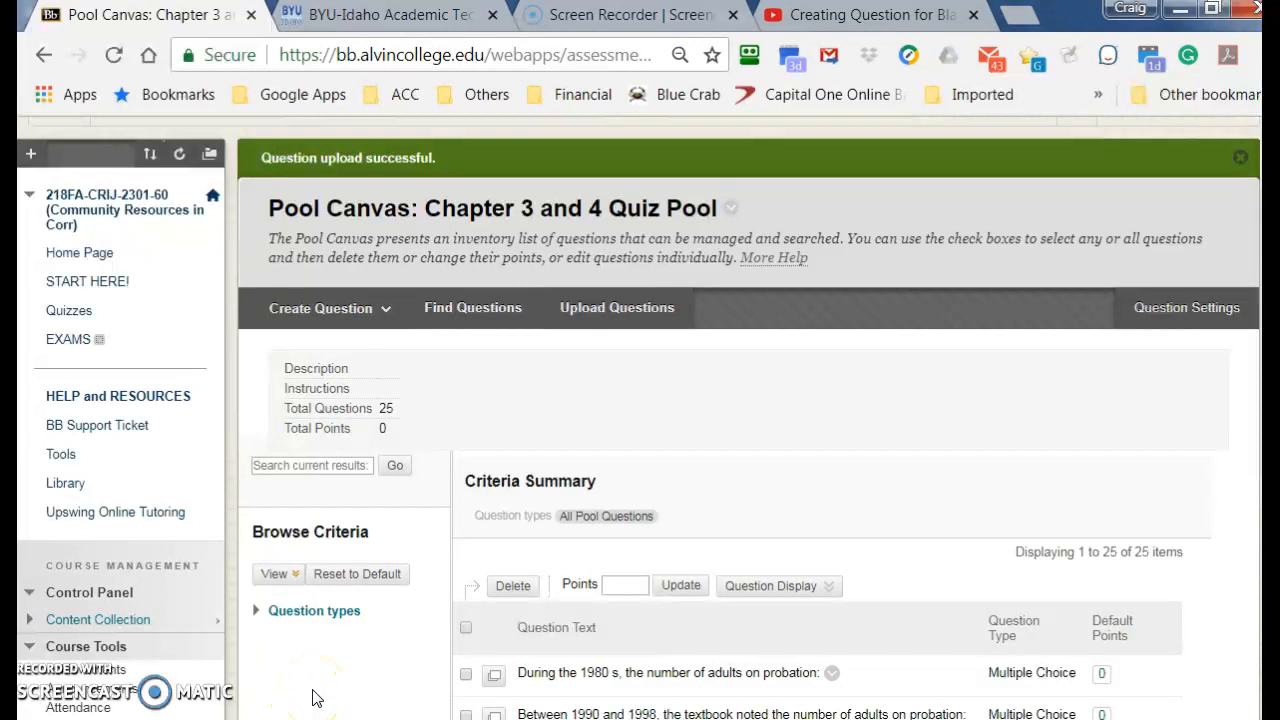
# Review the list of uploaded questions in the Chapter 3 and 4 Quiz Pool.
pyautogui.scroll(-4, 315, 697)
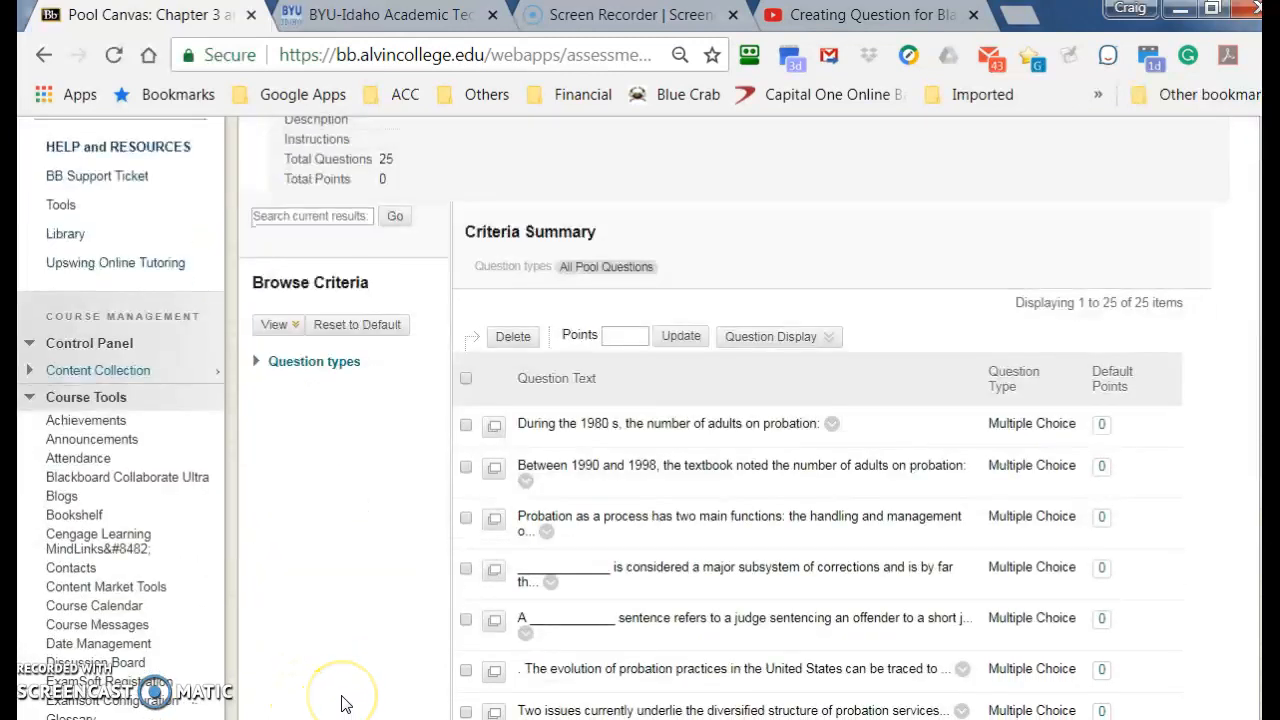
pyautogui.scroll(-2, 341, 705)
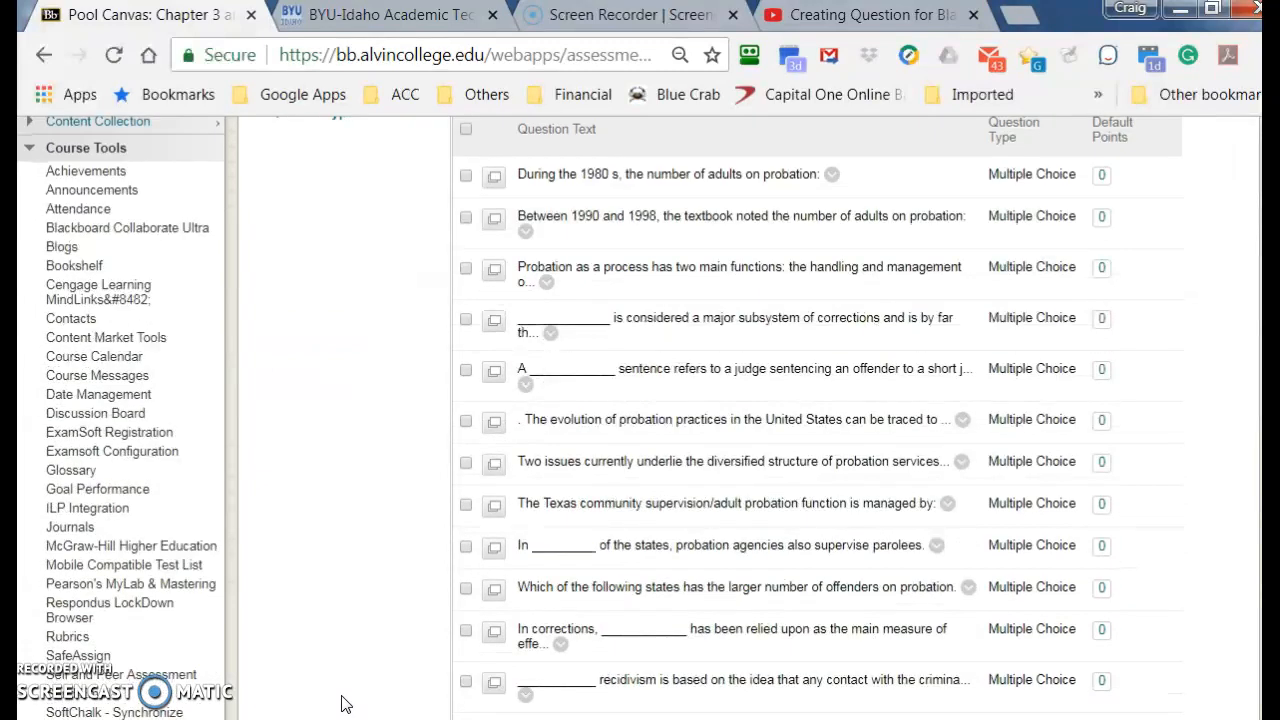
pyautogui.scroll(-4, 341, 705)
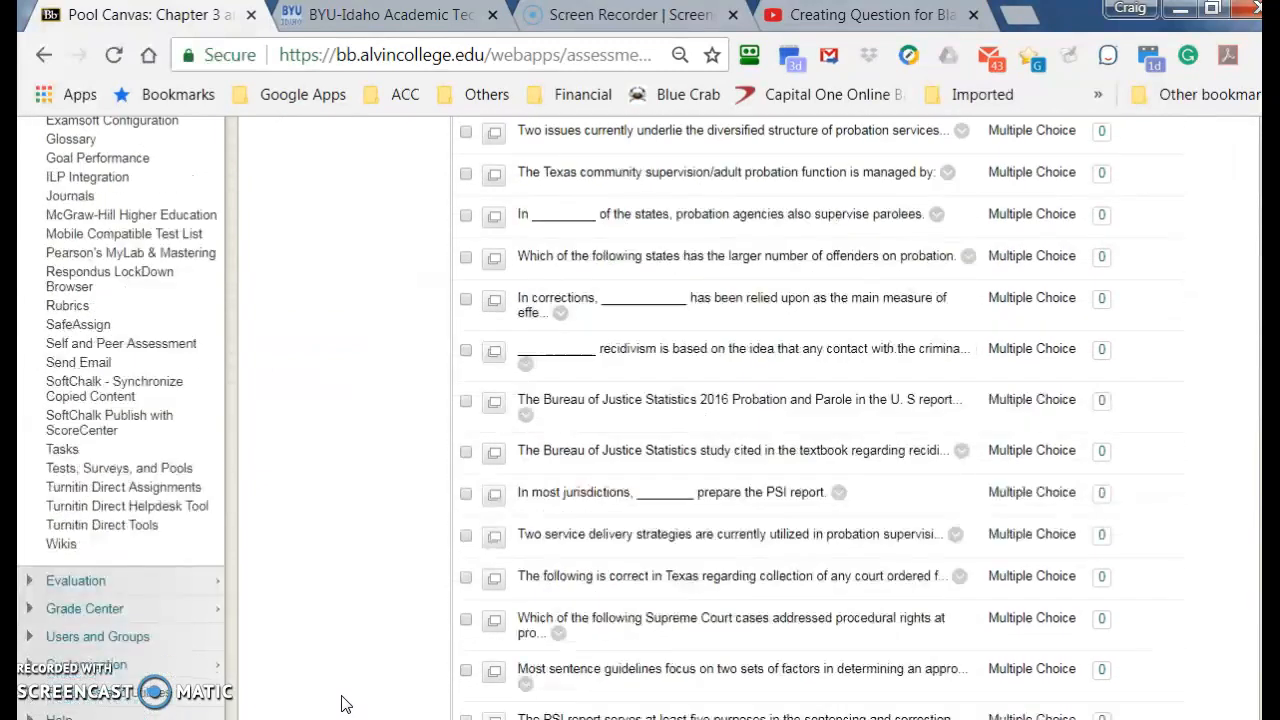
pyautogui.scroll(-1, 341, 705)
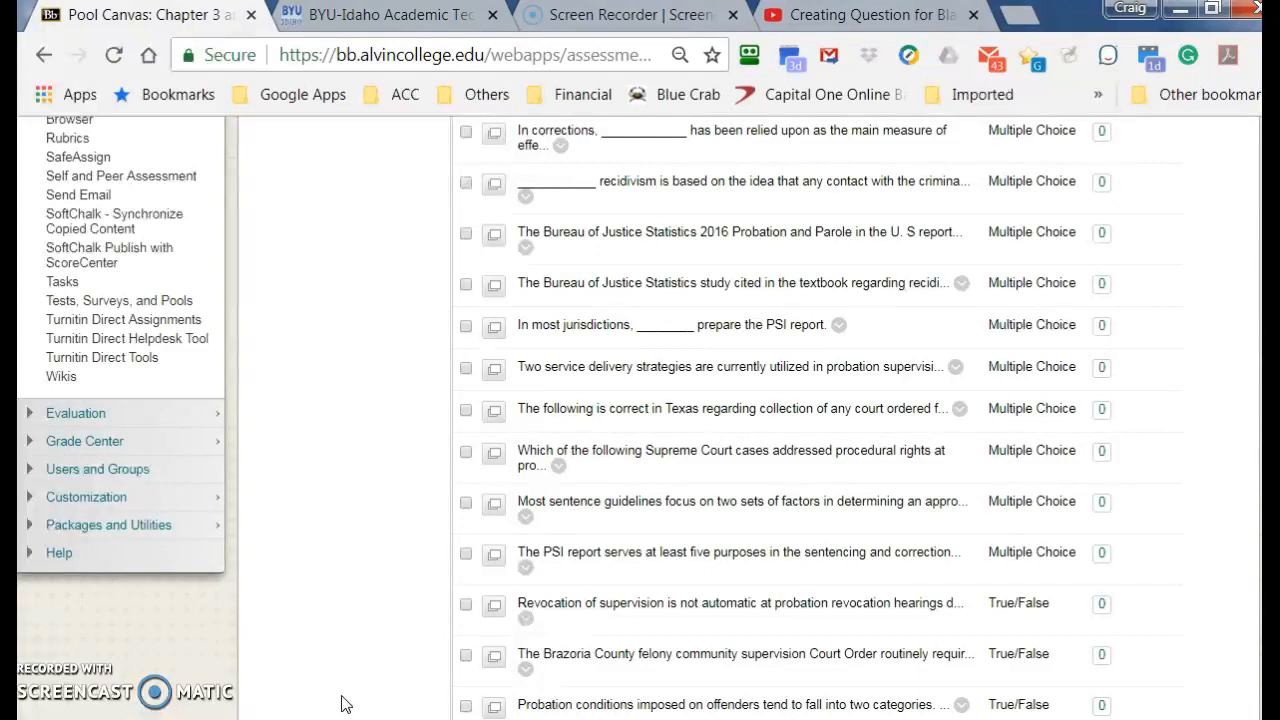
pyautogui.scroll(-1, 341, 705)
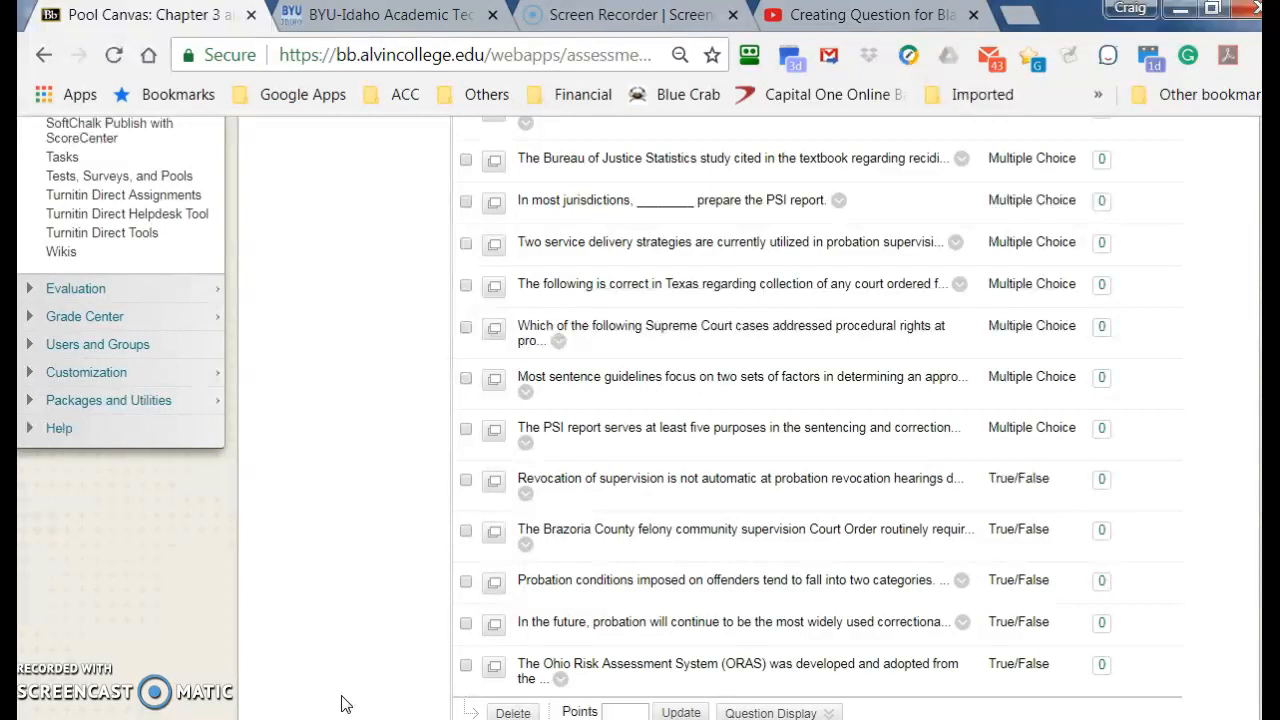
pyautogui.scroll(10, 341, 705)
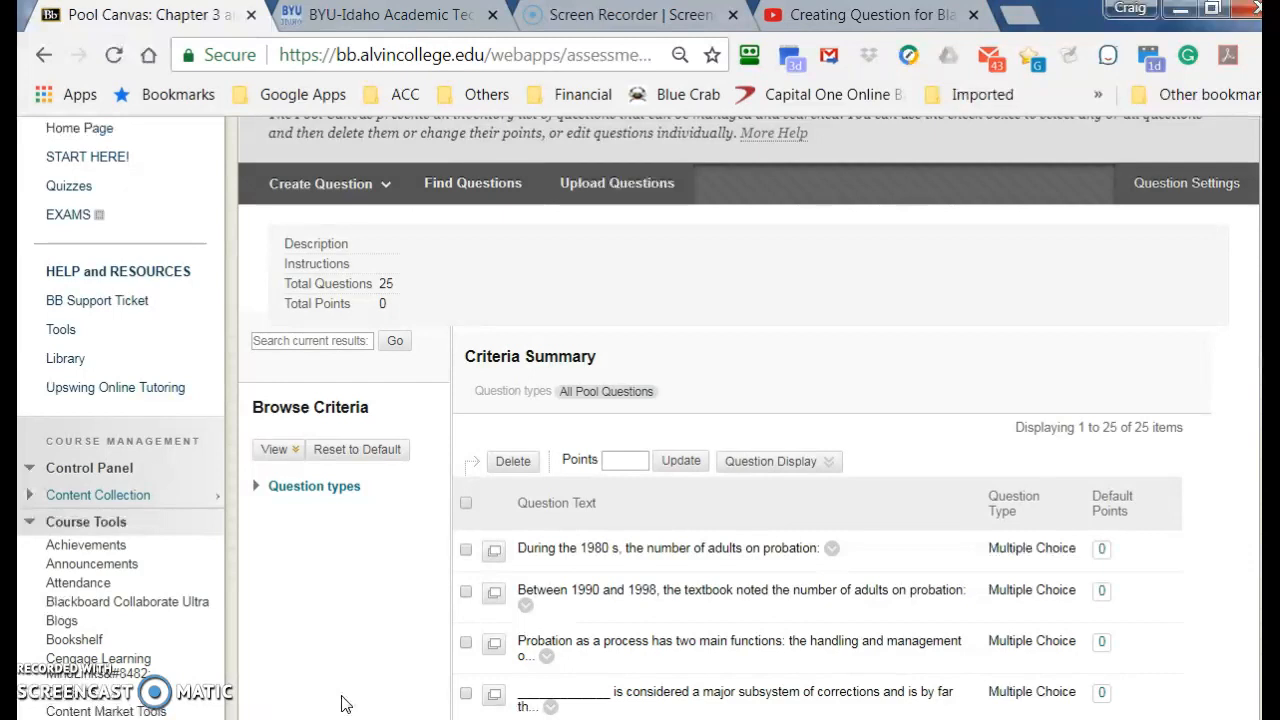
pyautogui.scroll(2, 345, 705)
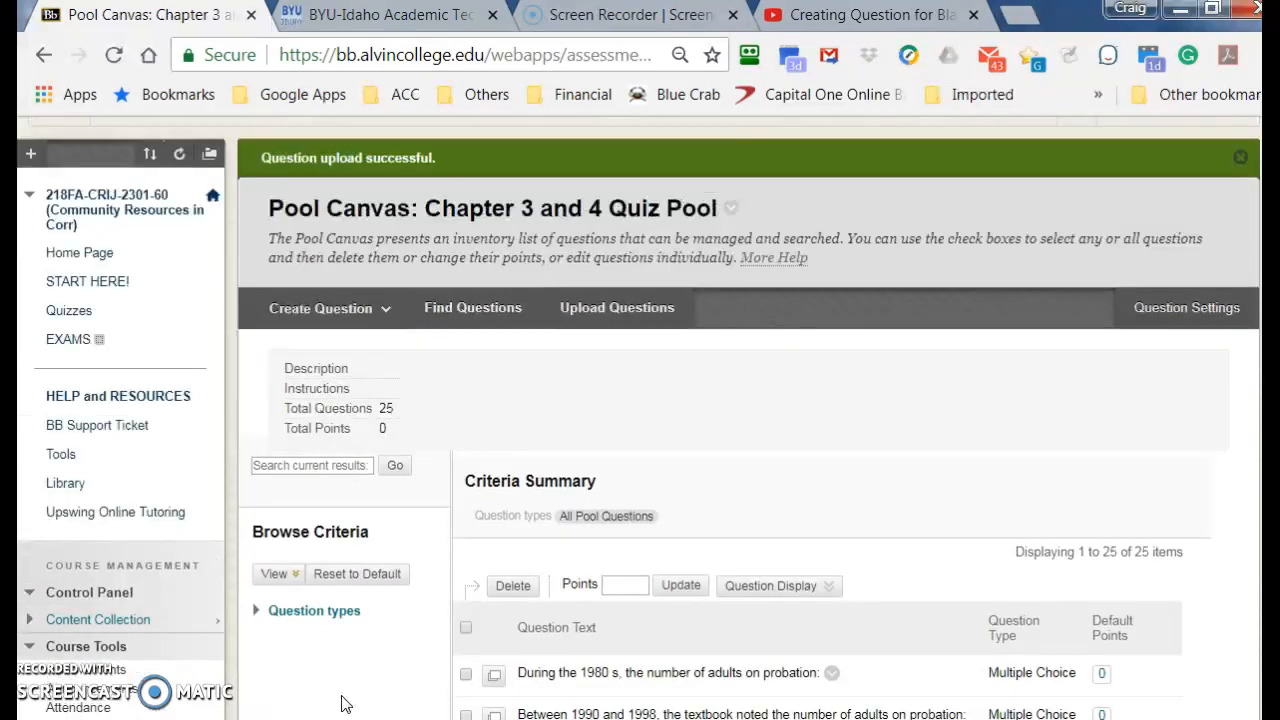
# Open Quiz 1 from the course's Quizzes area for editing of its test questions.
pyautogui.click(69, 311)
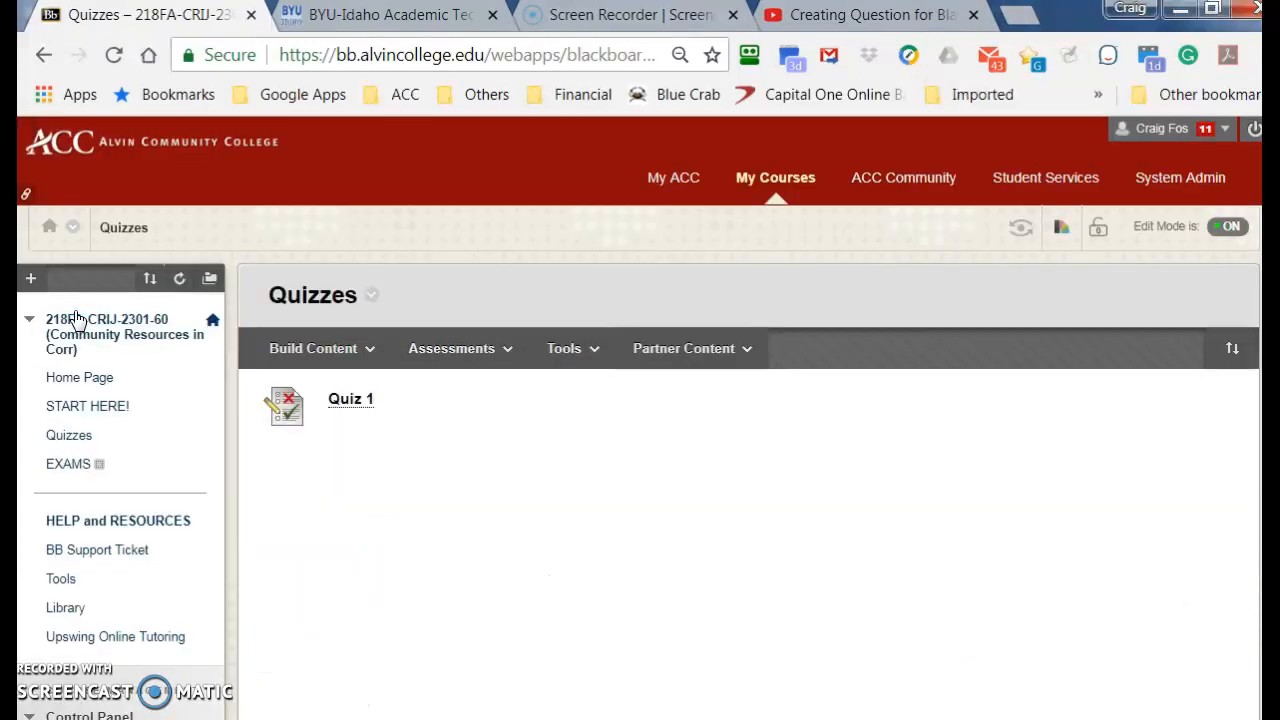
pyautogui.click(386, 402)
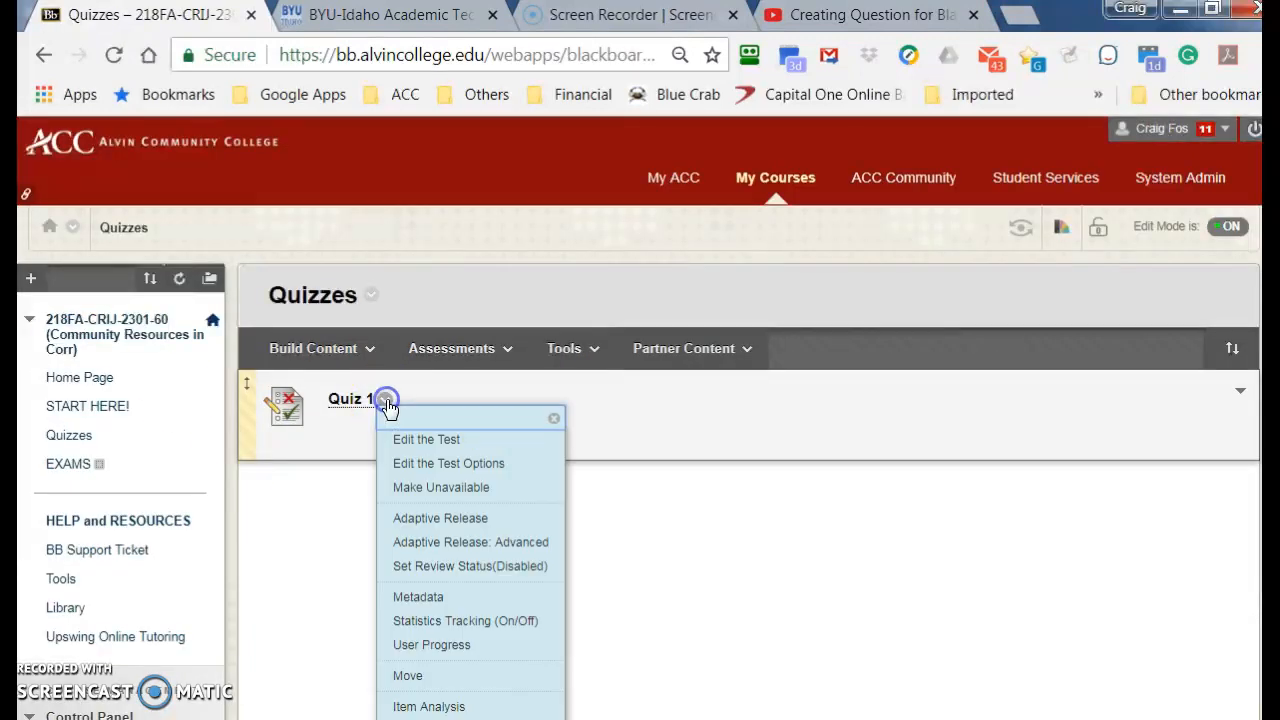
pyautogui.click(418, 440)
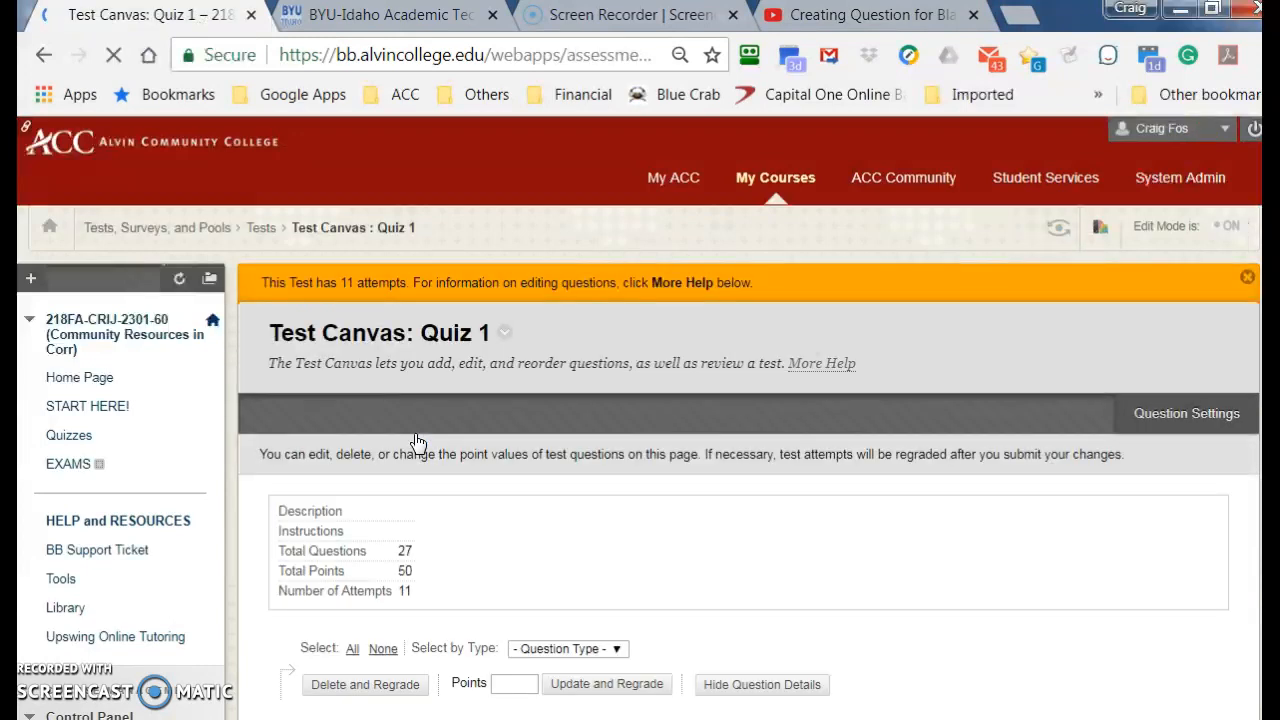
# Examine Quiz 1's two random blocks, their source pools and points per question, and the bonus questions below them.
pyautogui.scroll(-4, 418, 443)
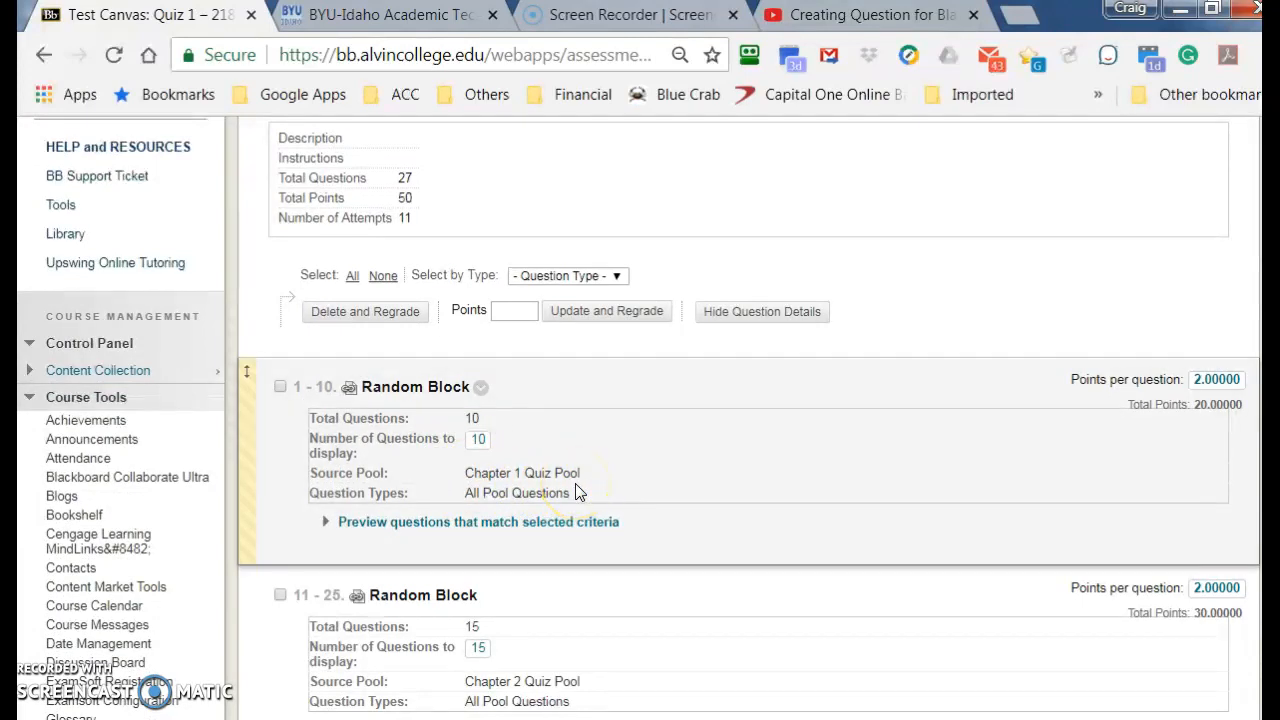
pyautogui.scroll(-3, 576, 485)
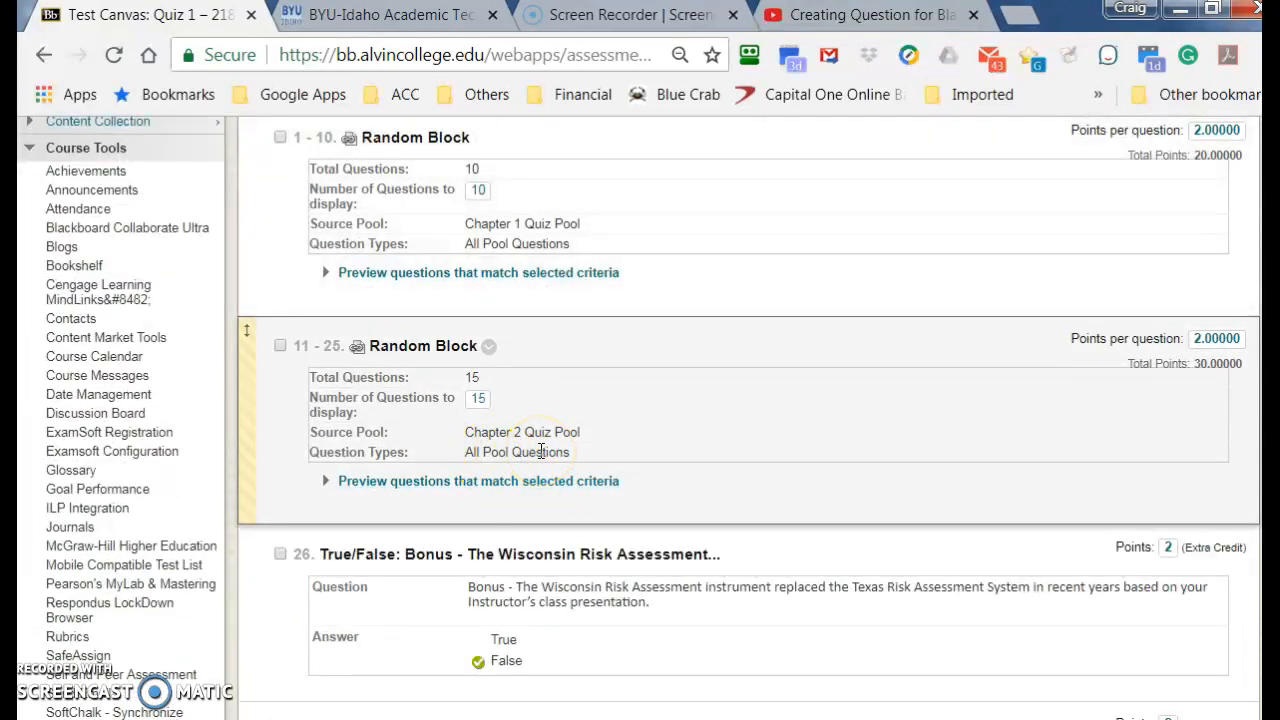
pyautogui.scroll(3, 541, 451)
pyautogui.click(524, 437)
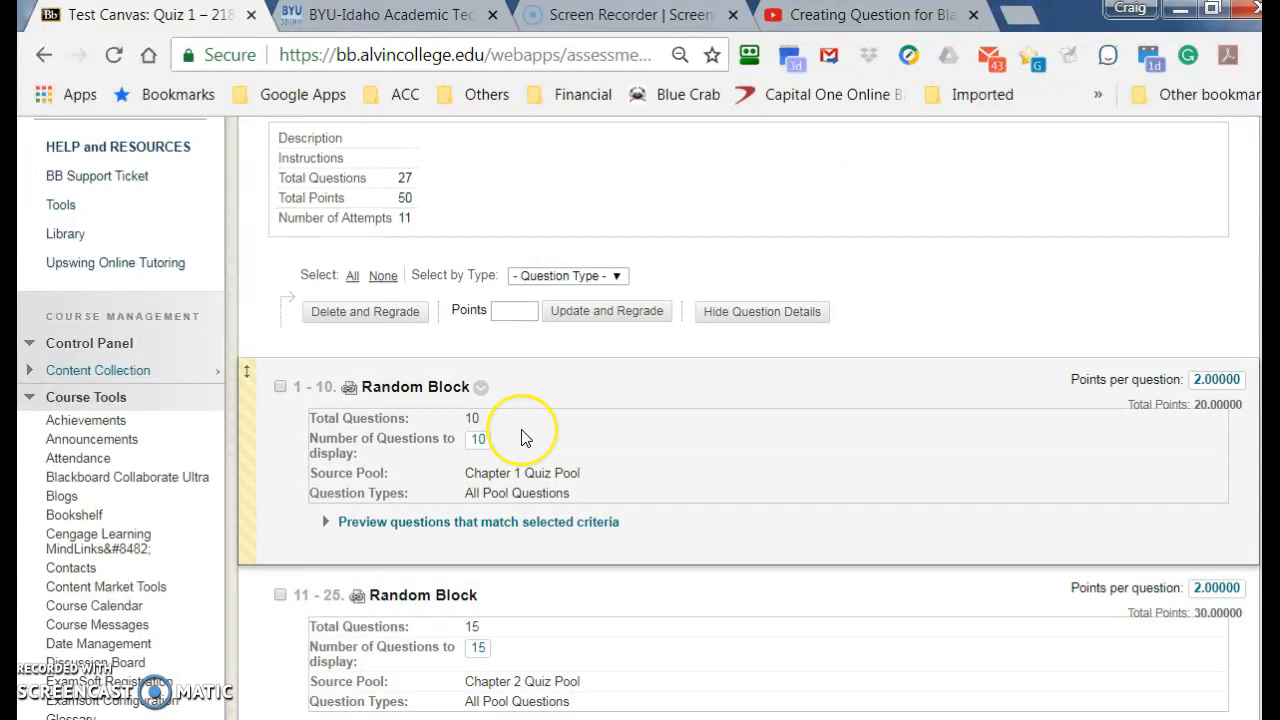
pyautogui.scroll(-3, 524, 437)
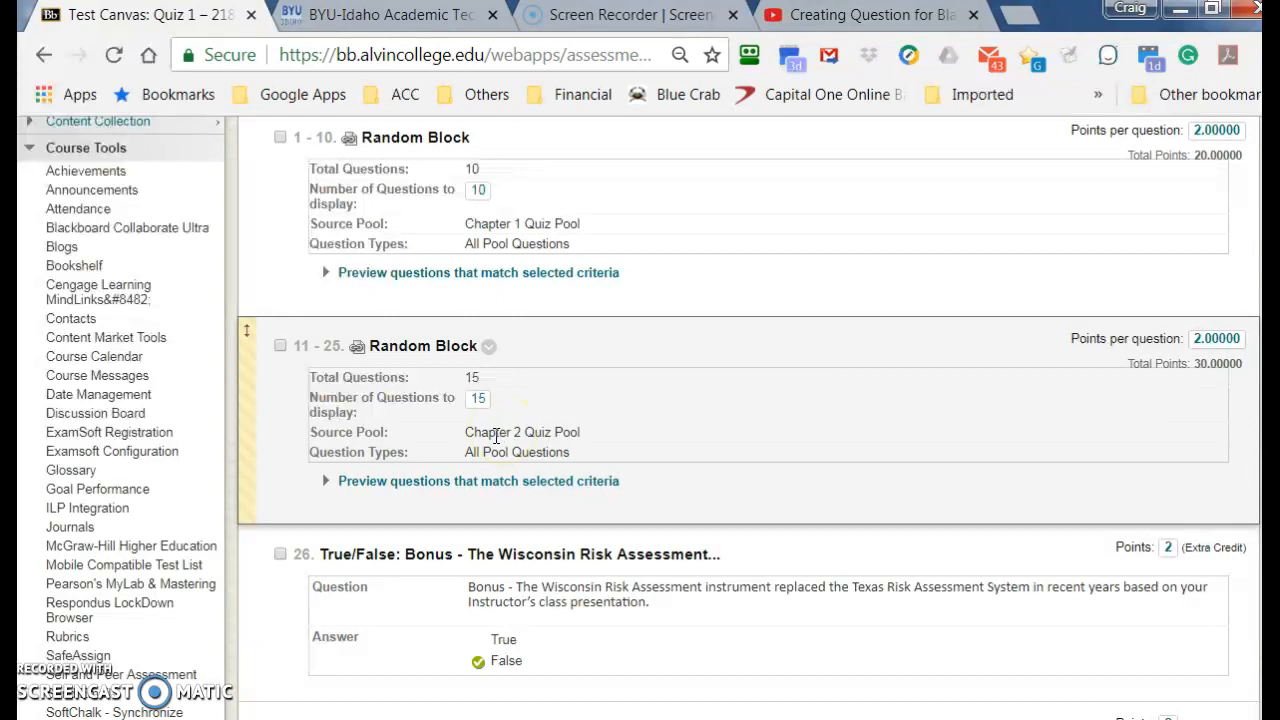
pyautogui.scroll(-2, 495, 437)
pyautogui.scroll(2, 484, 438)
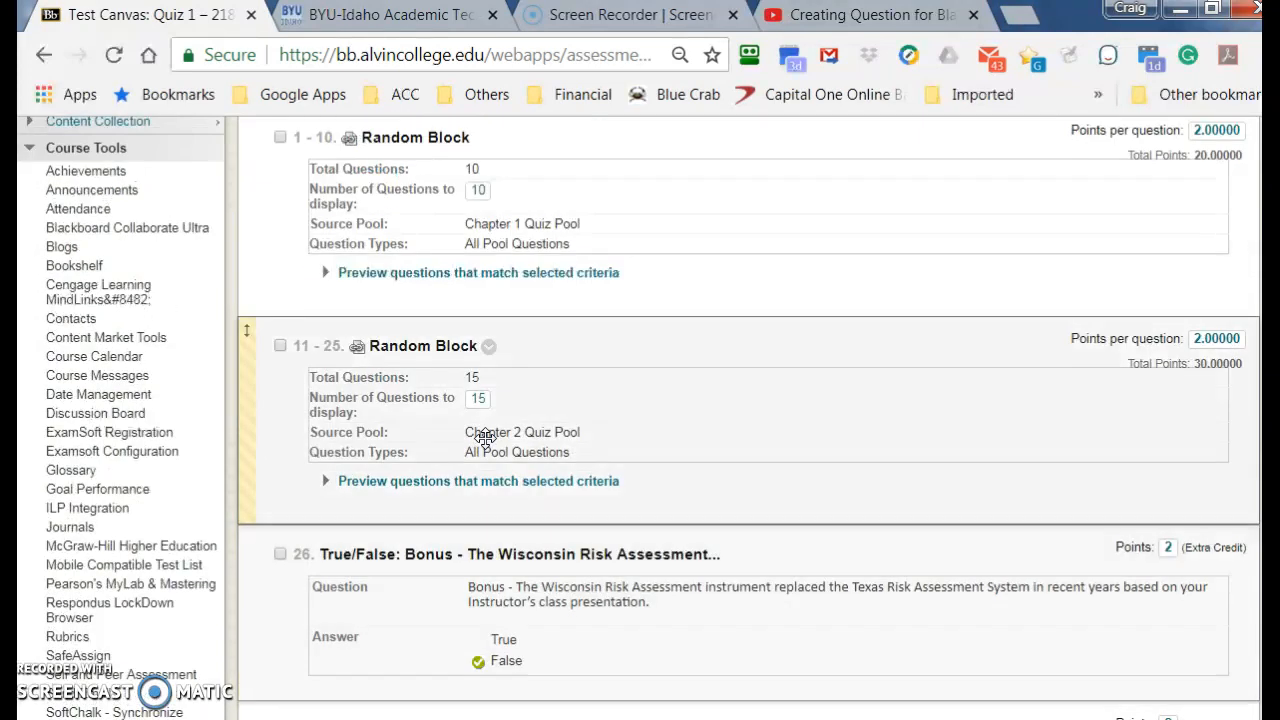
pyautogui.scroll(3, 484, 438)
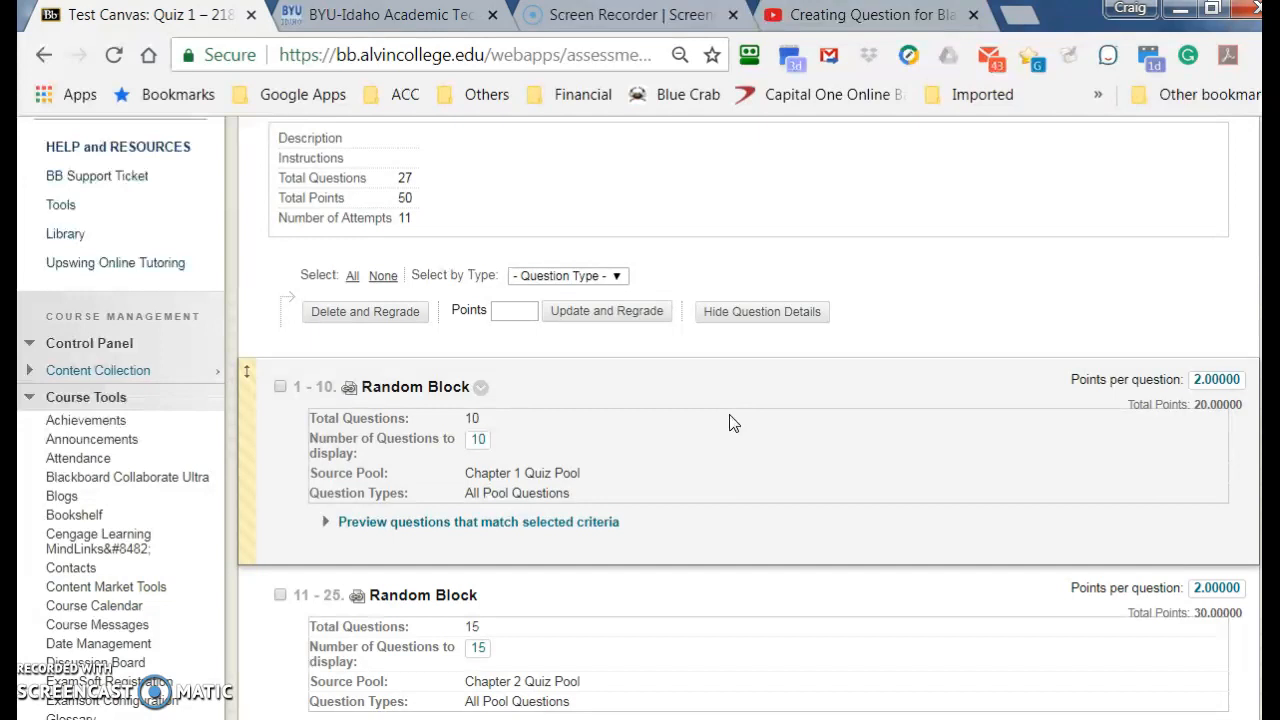
pyautogui.scroll(-1, 730, 423)
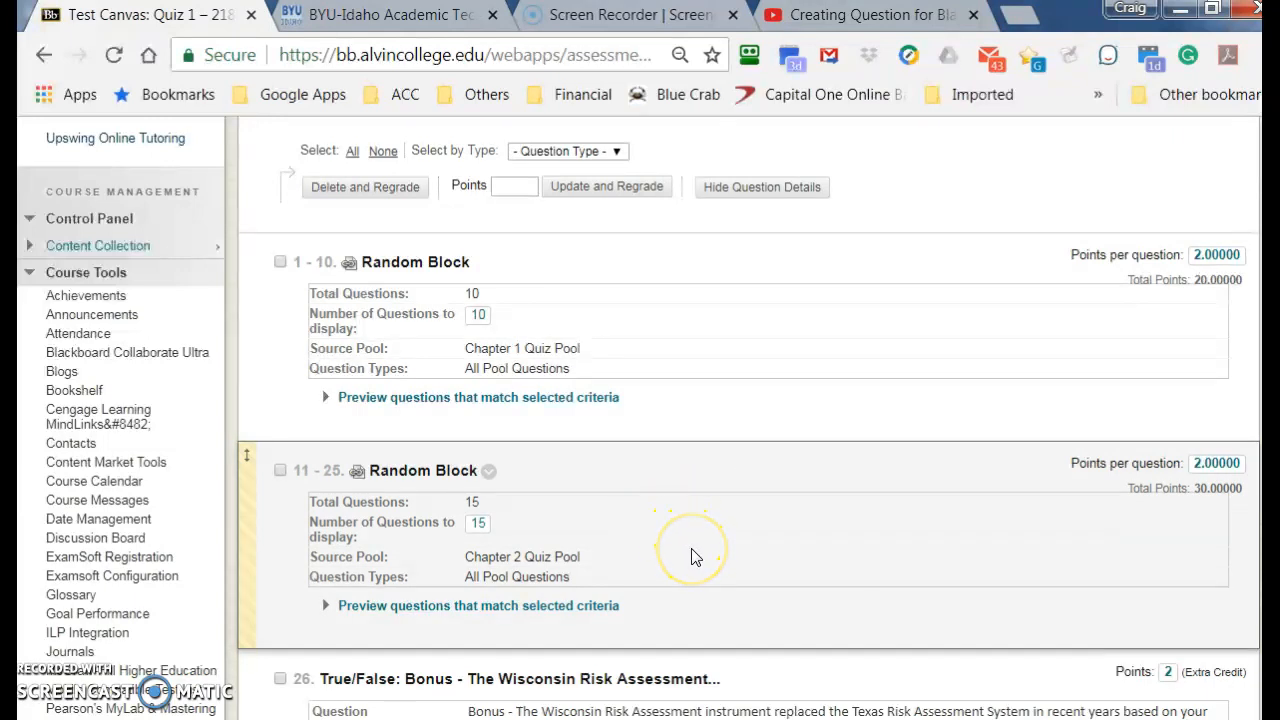
pyautogui.scroll(-4, 695, 557)
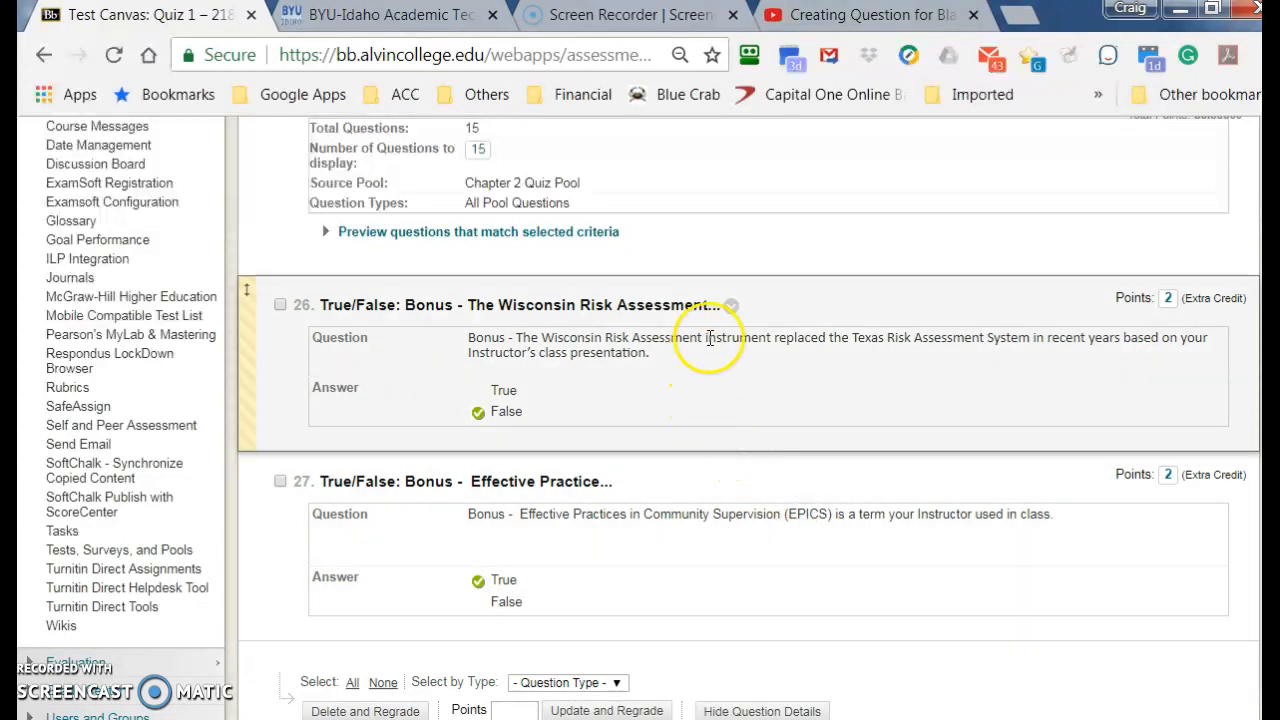
# Open the Wisconsin Risk Assessment bonus question for editing, look through its text, answer and feedback fields, and return to the test.
pyautogui.click(733, 308)
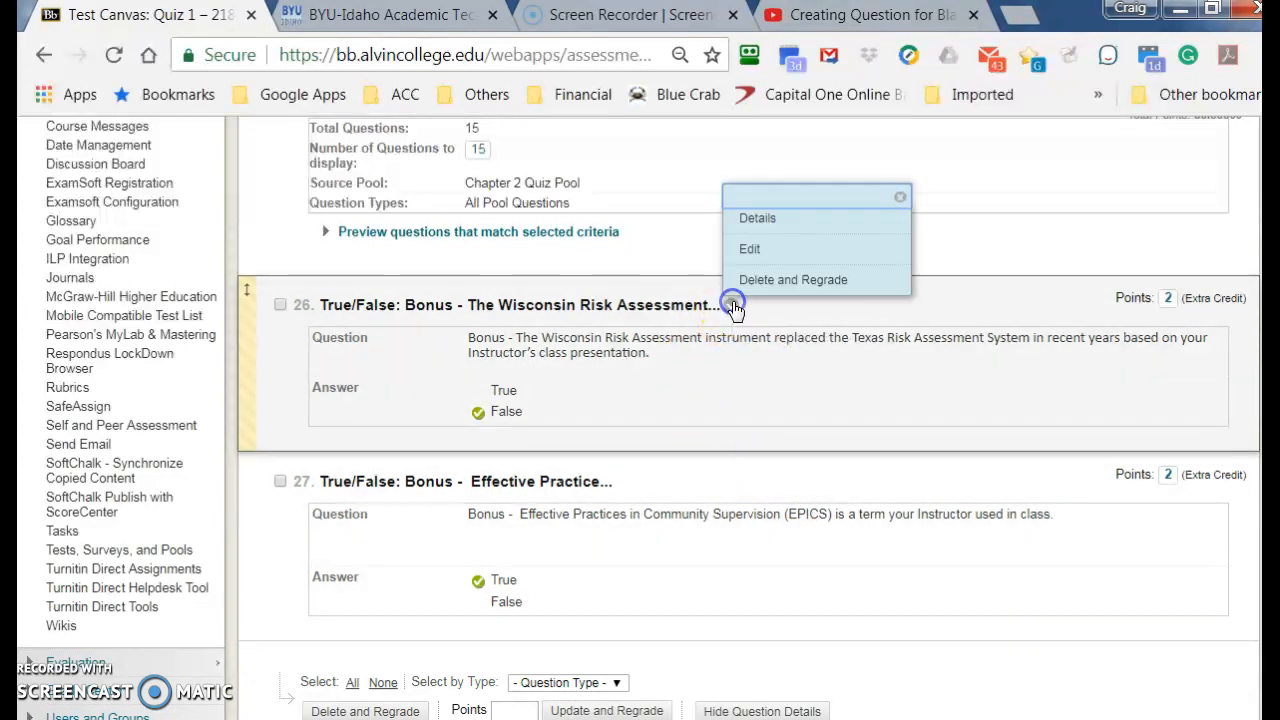
pyautogui.click(757, 248)
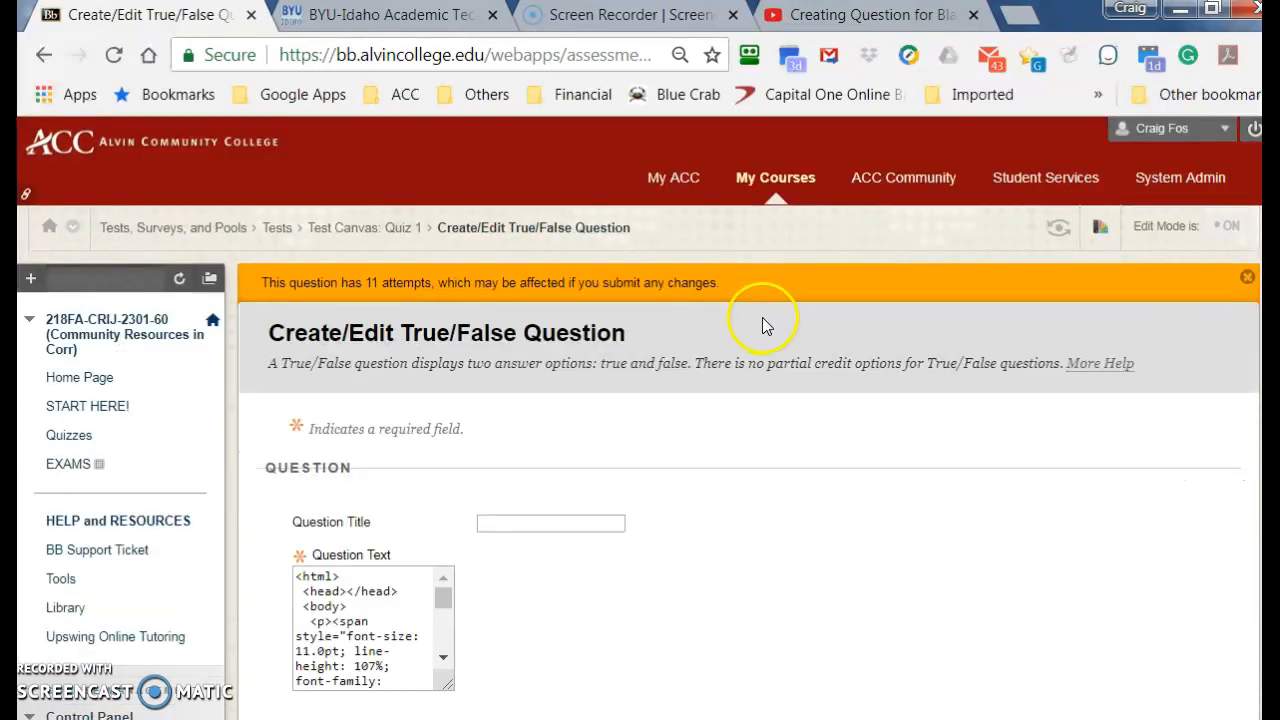
pyautogui.scroll(-6, 852, 496)
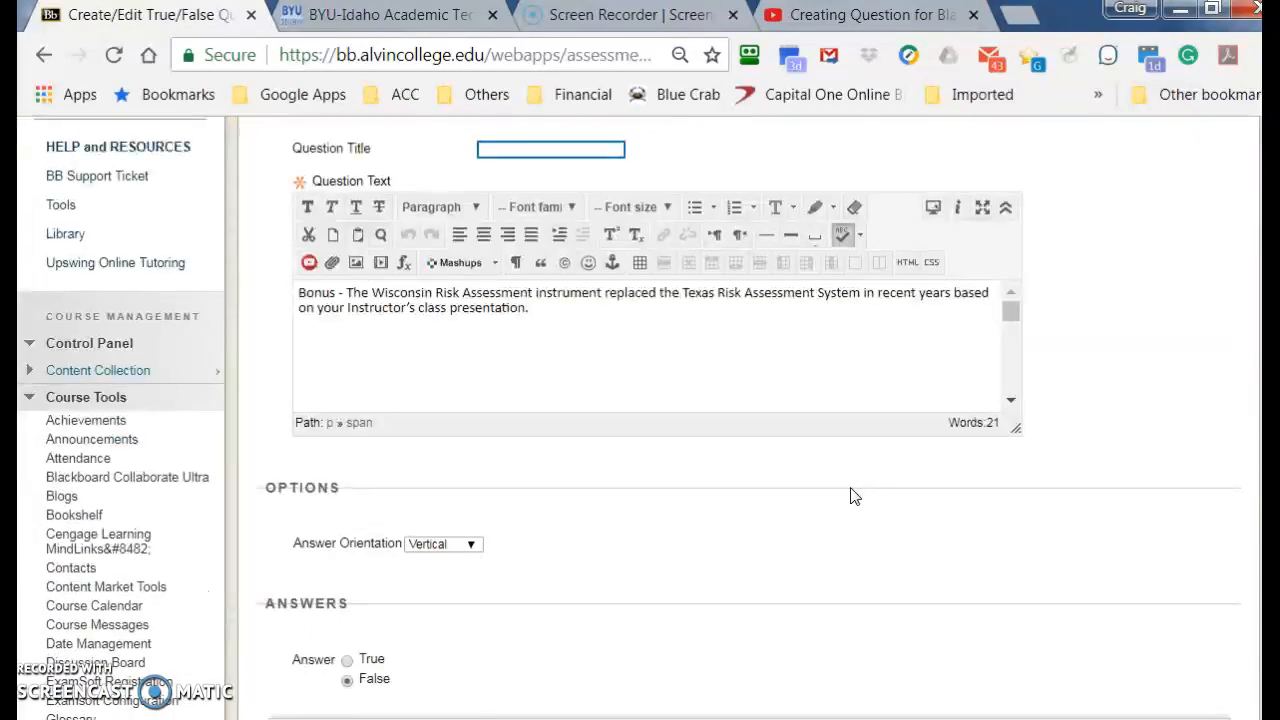
pyautogui.scroll(-10, 852, 496)
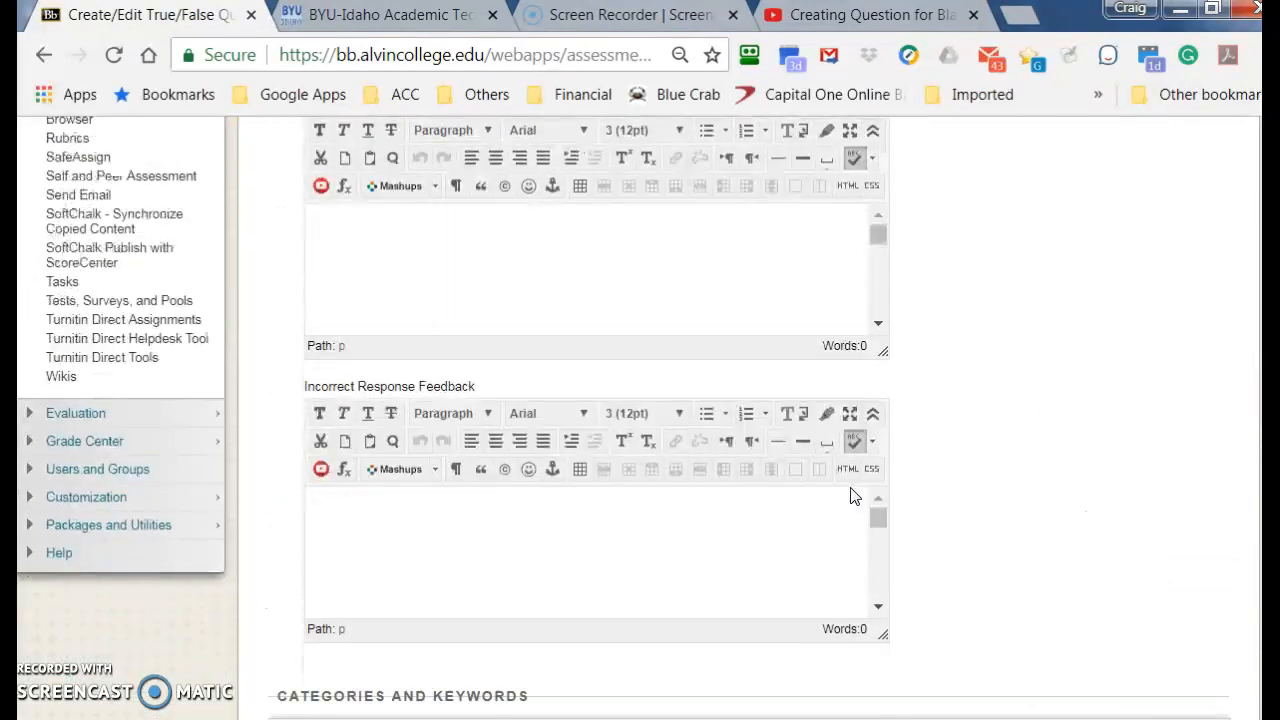
pyautogui.scroll(15, 852, 496)
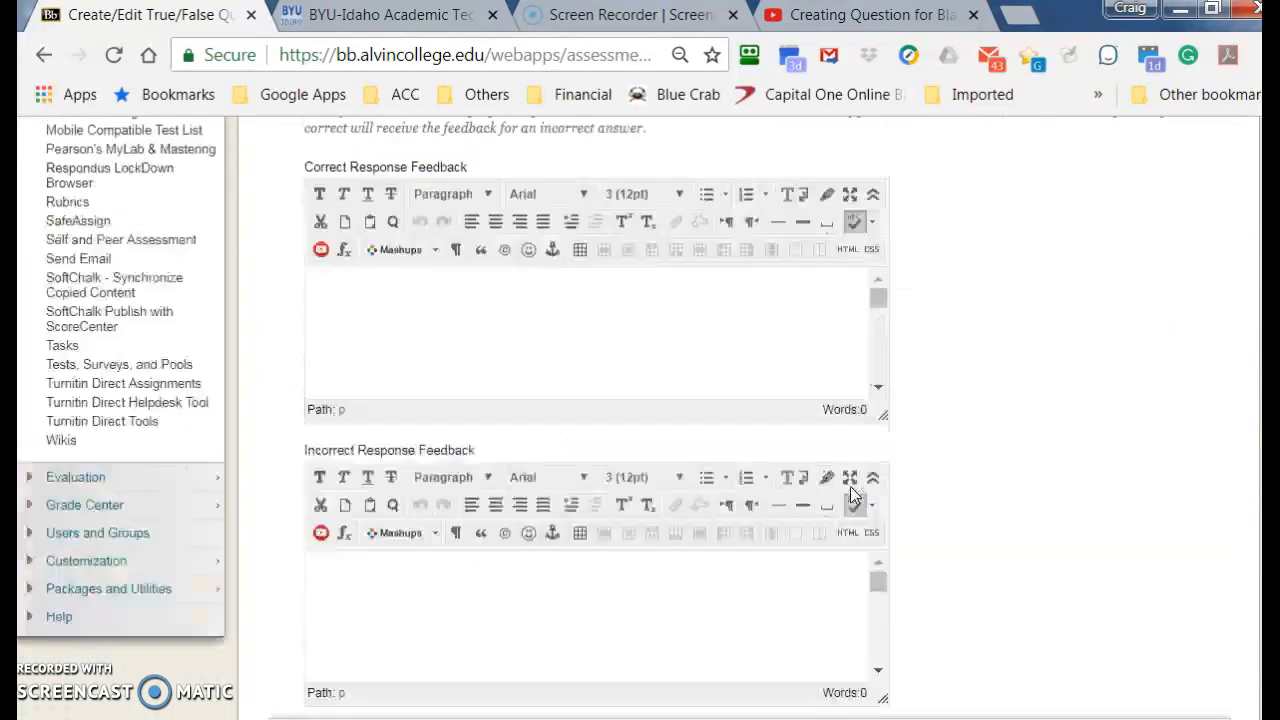
pyautogui.scroll(-4, 852, 490)
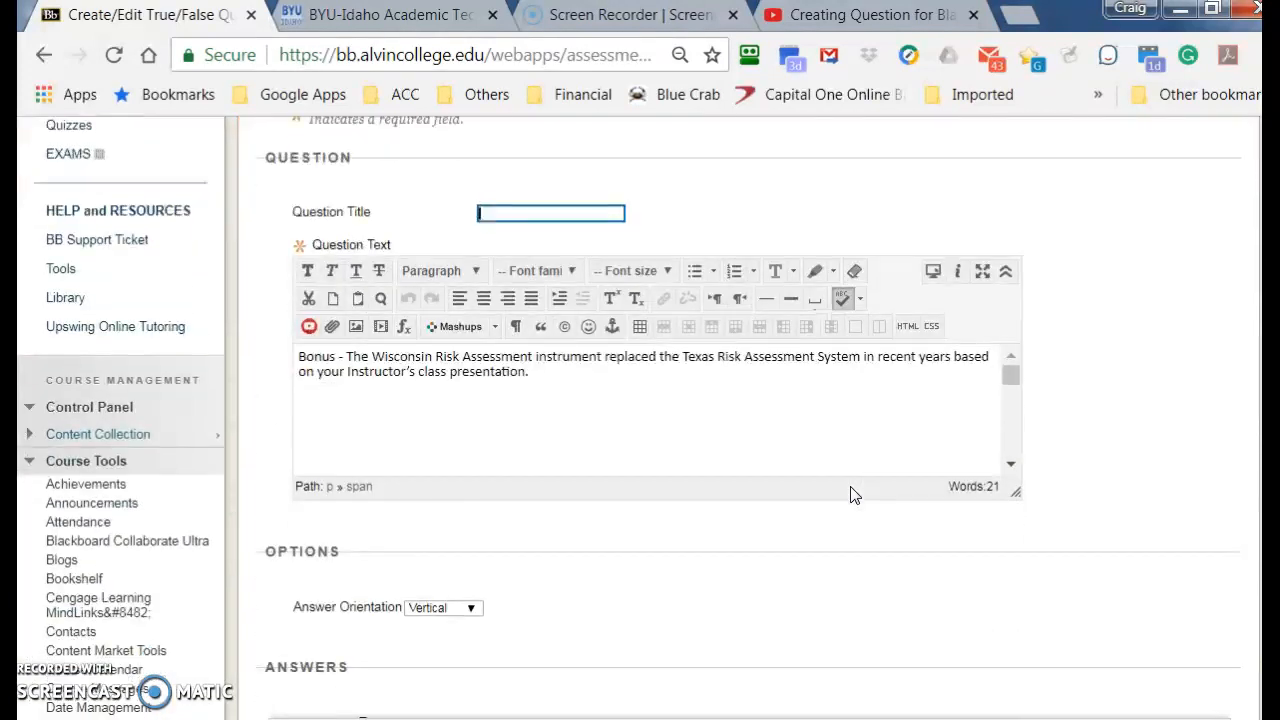
pyautogui.scroll(-6, 852, 496)
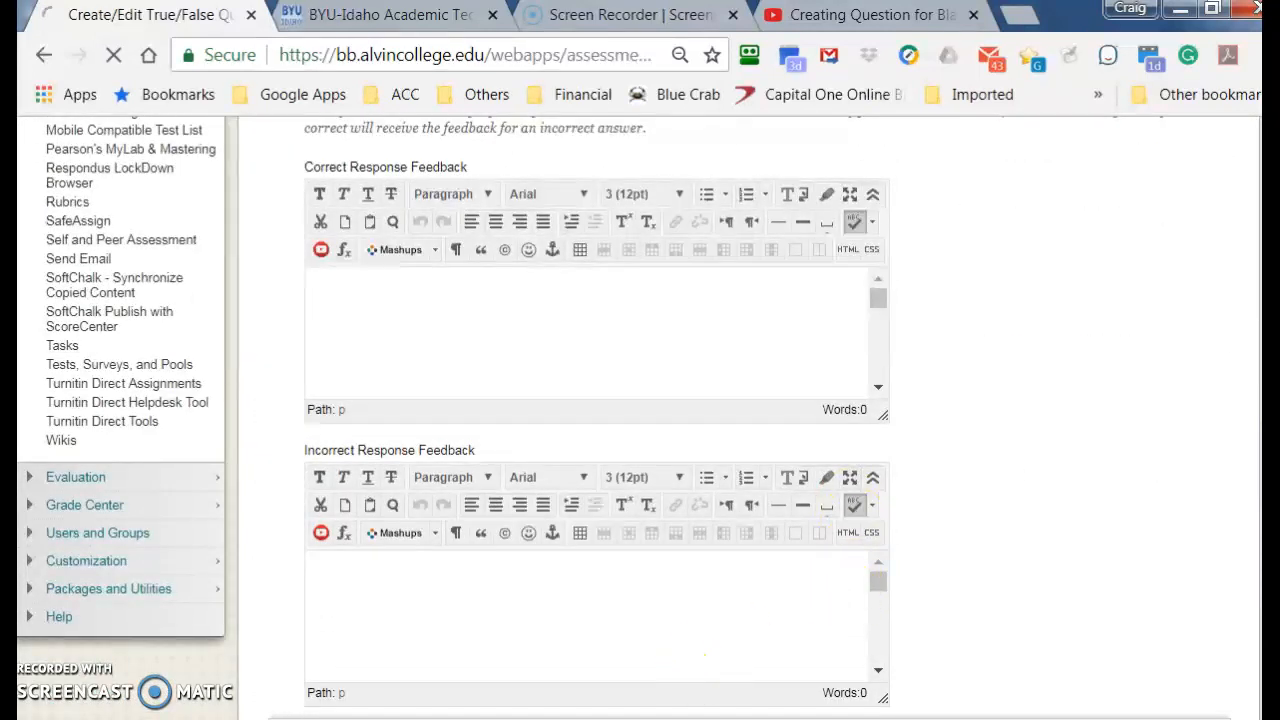
# Inspect the points and Extra Credit options of the Effective Practice bonus question, and return to the Quizzes area.
pyautogui.scroll(-1, 892, 626)
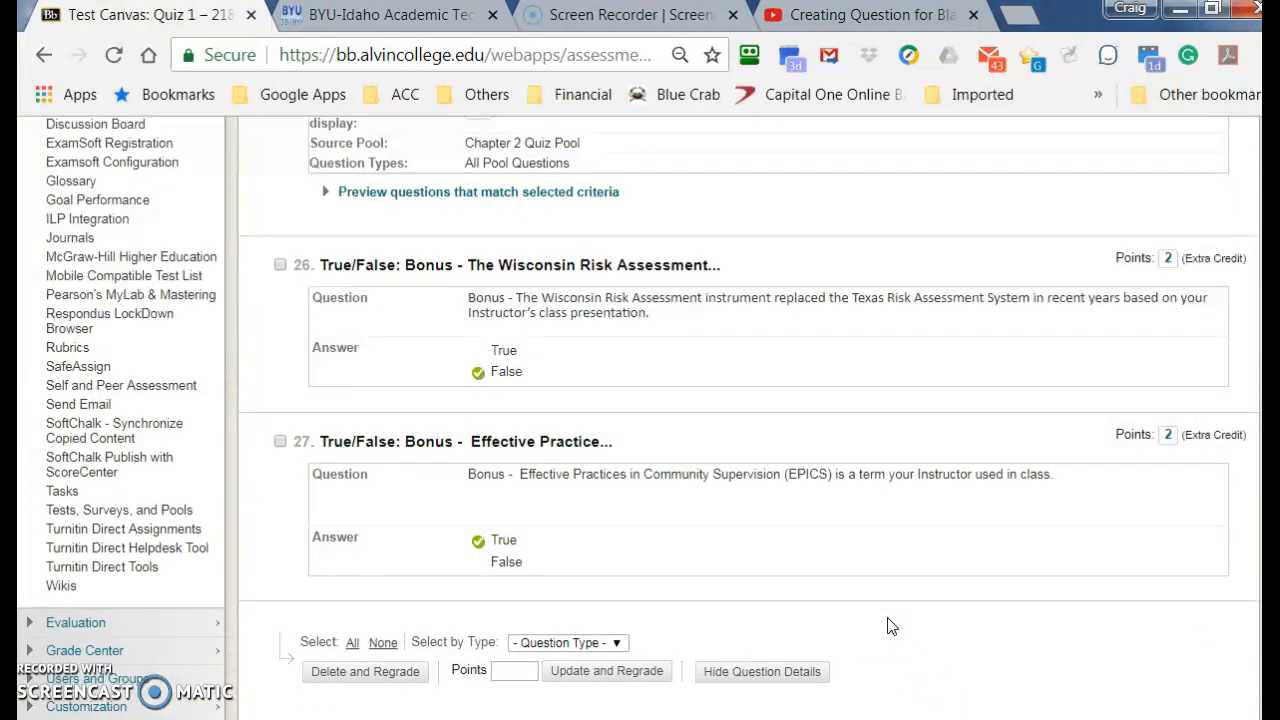
pyautogui.click(1166, 441)
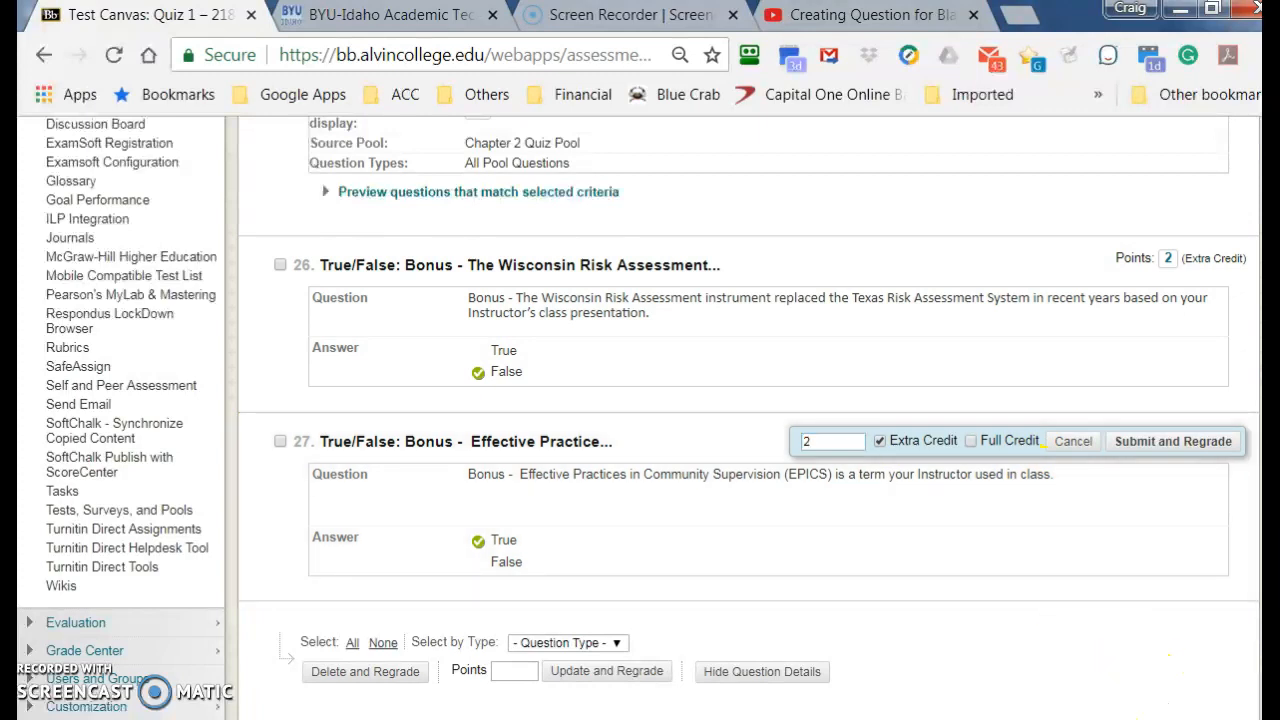
pyautogui.click(1180, 717)
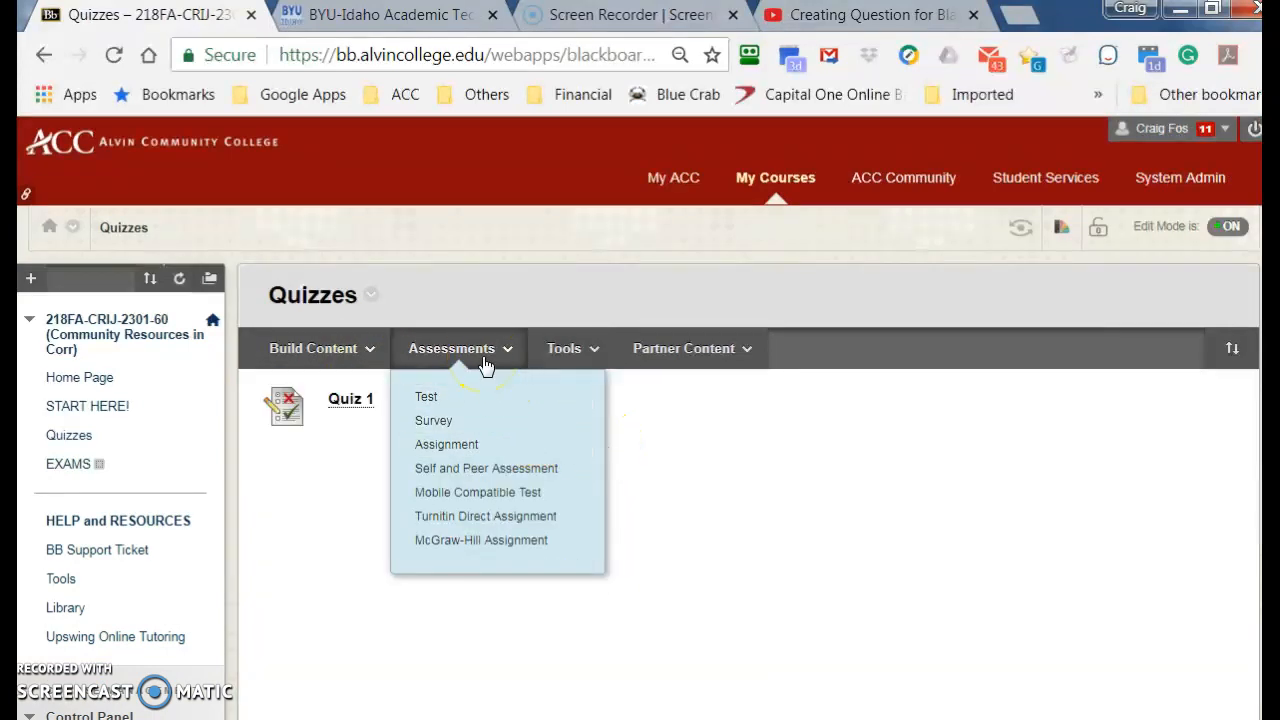
# Create a new test named Quiz 2 in the Quizzes area, leaving its description and instructions empty.
pyautogui.click(424, 397)
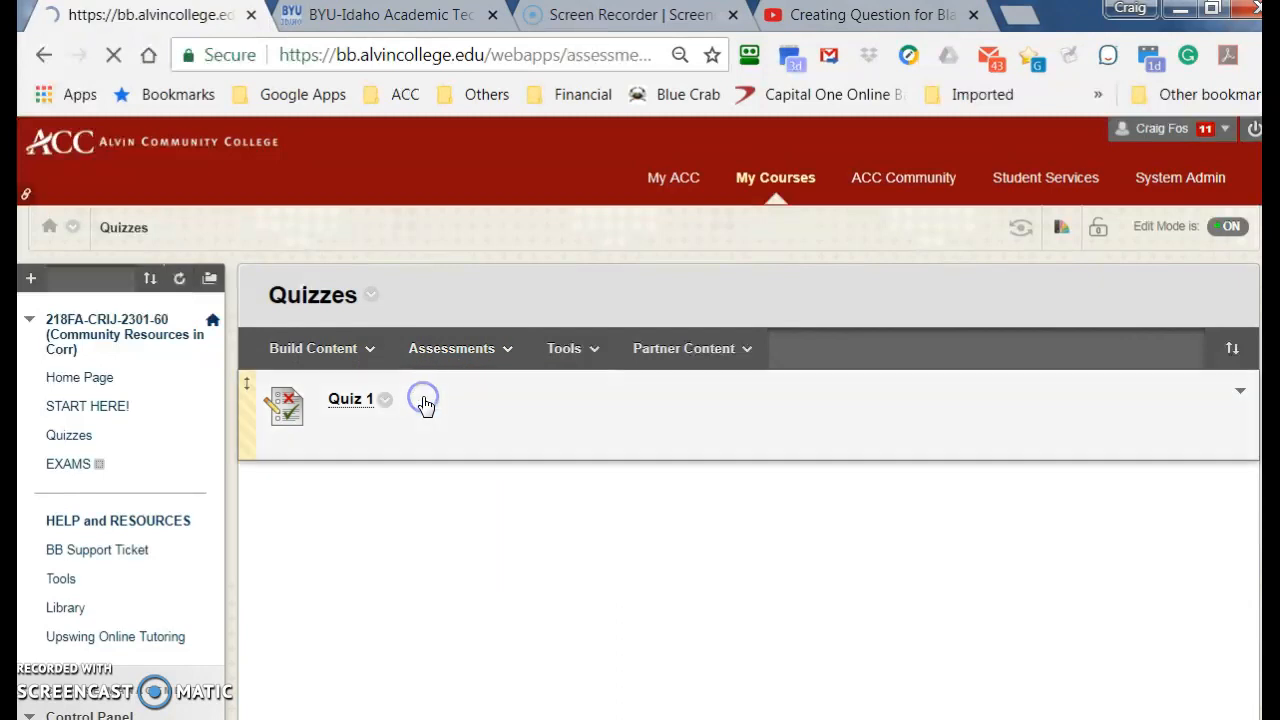
pyautogui.click(500, 546)
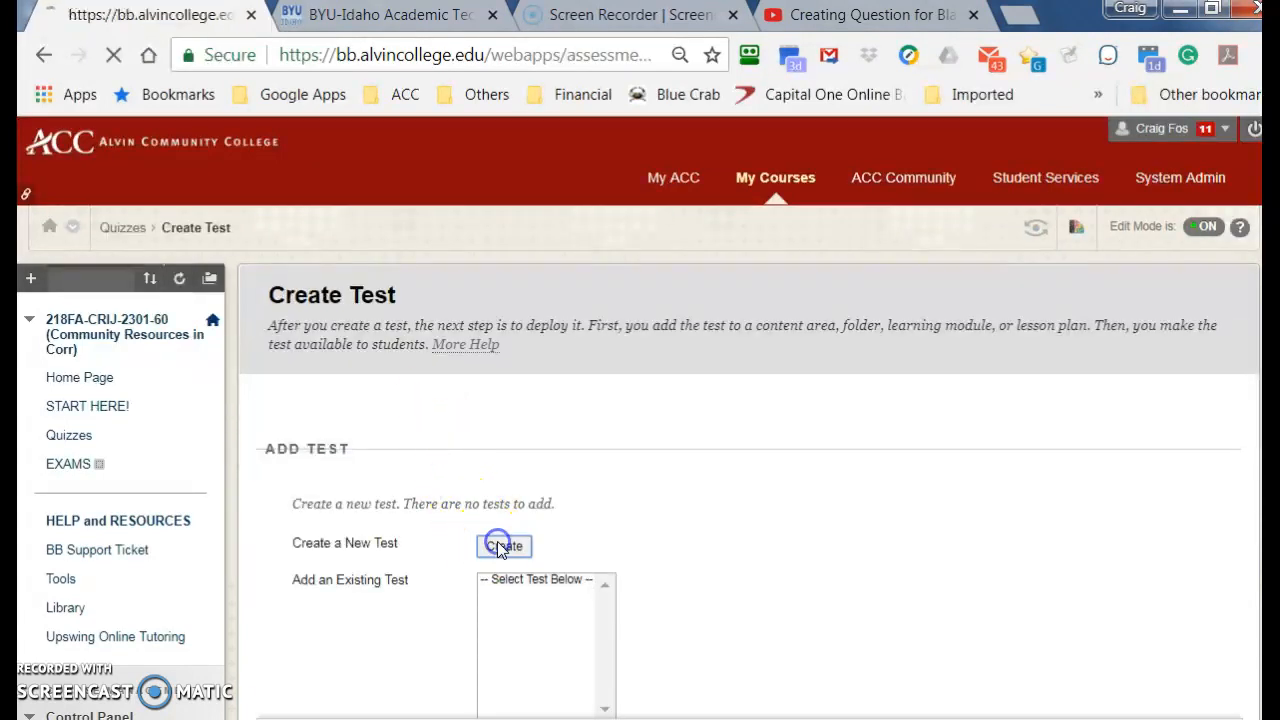
pyautogui.write('Quiz 2')
pyautogui.click(500, 538)
pyautogui.scroll(-4, 1016, 590)
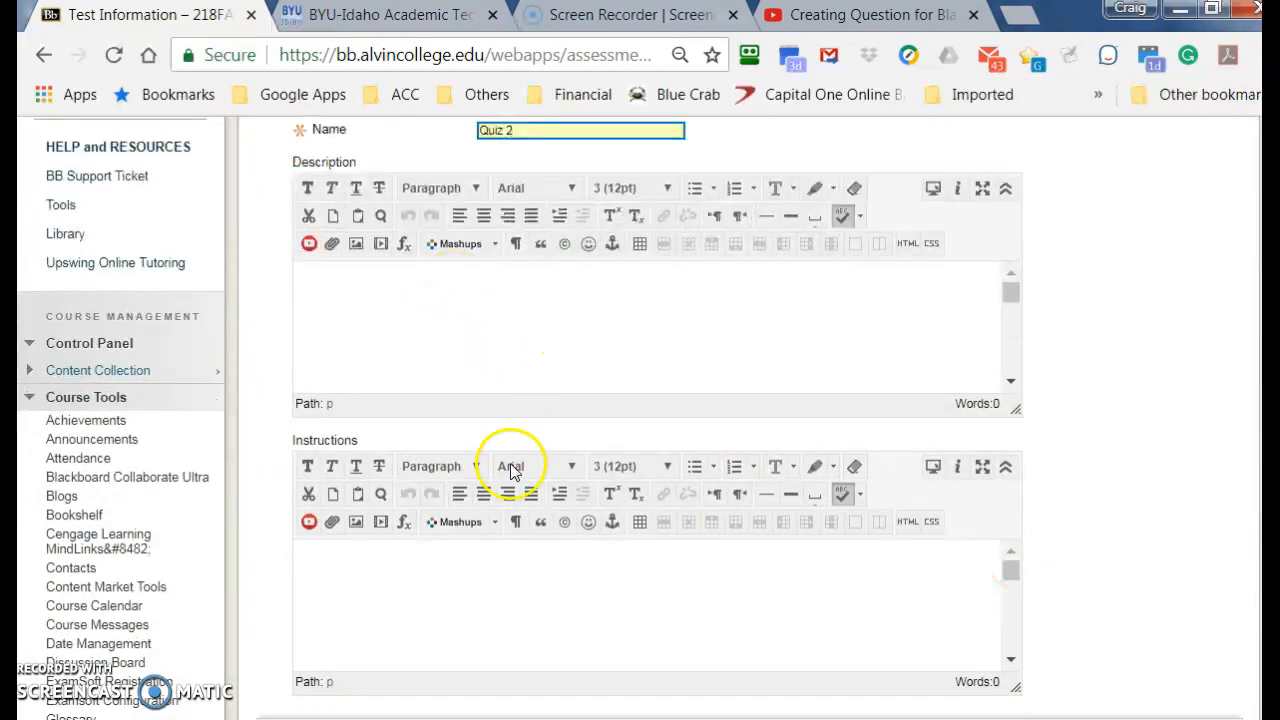
pyautogui.scroll(-3, 513, 626)
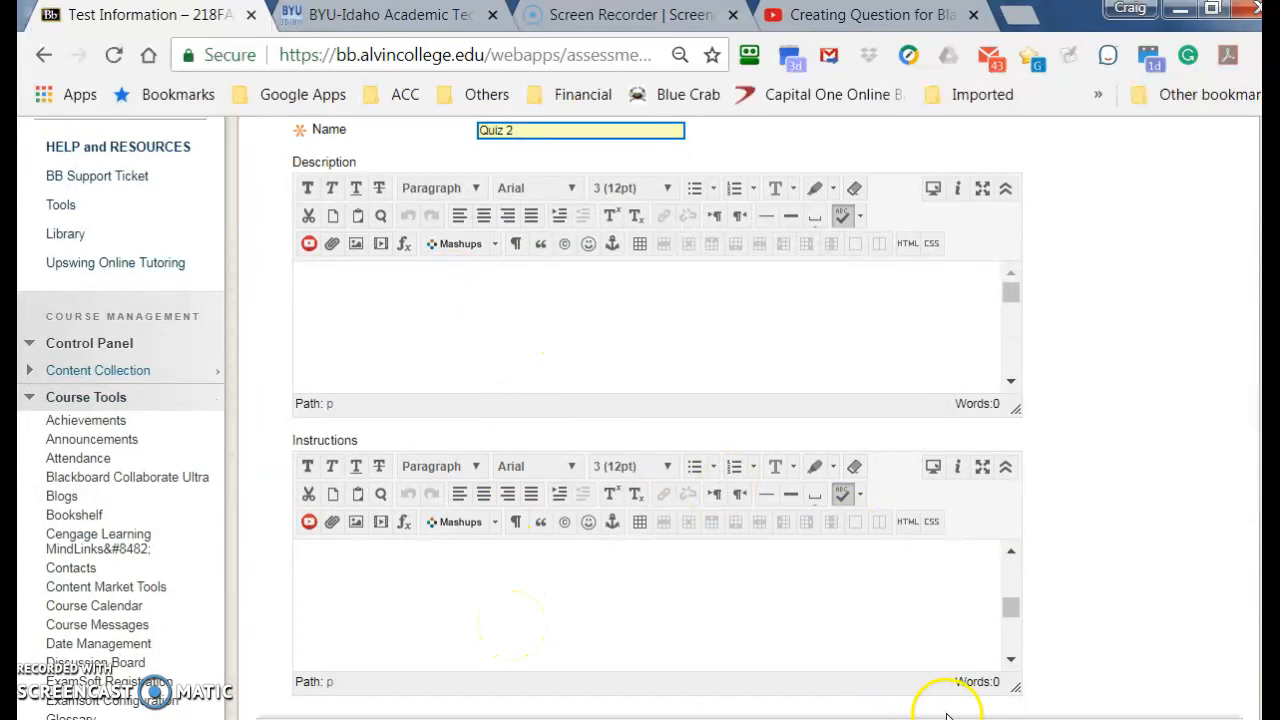
pyautogui.press('Return')
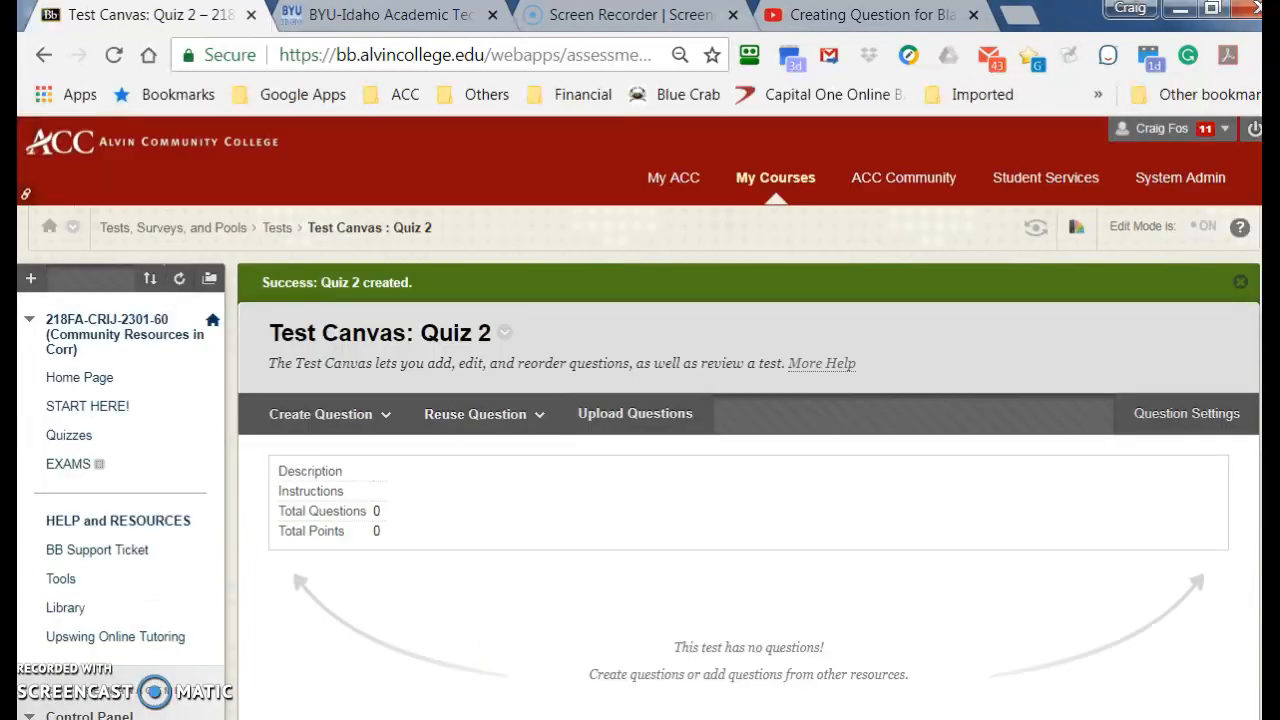
# Create a random block in Quiz 2 from the Chapter 3 and 4 Quiz Pool, including All Pool Questions.
pyautogui.click(537, 424)
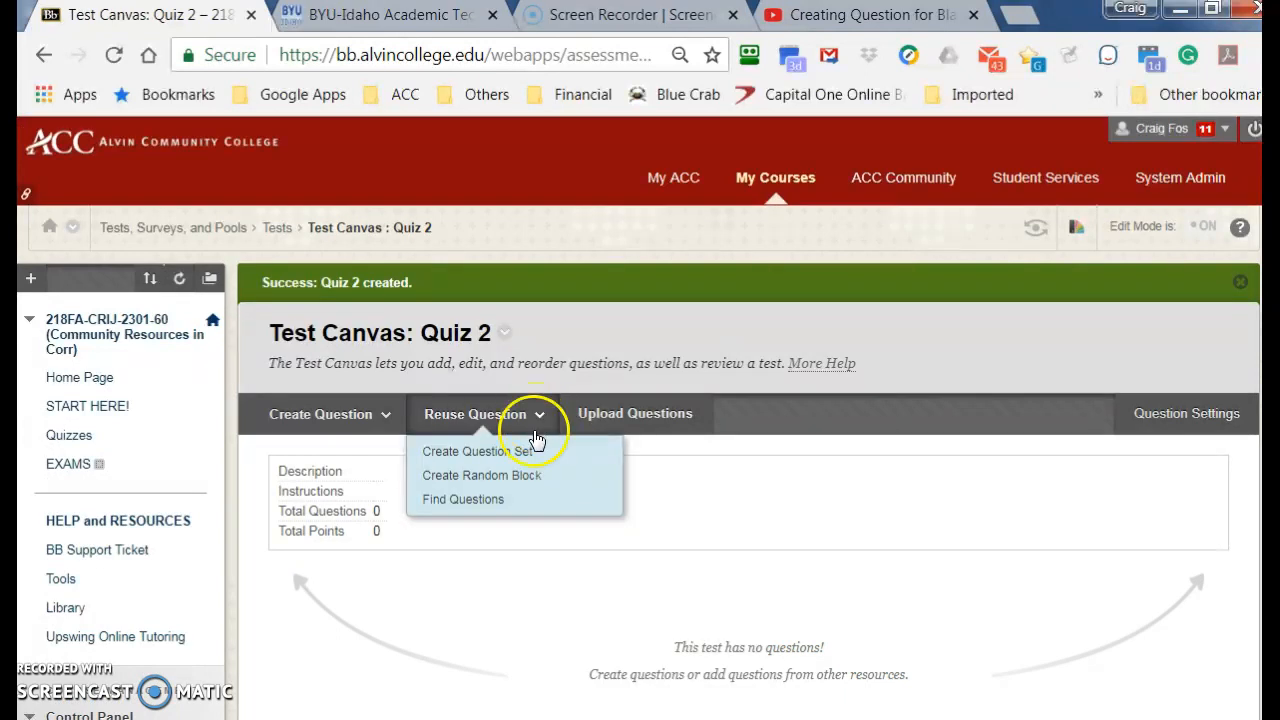
pyautogui.click(535, 480)
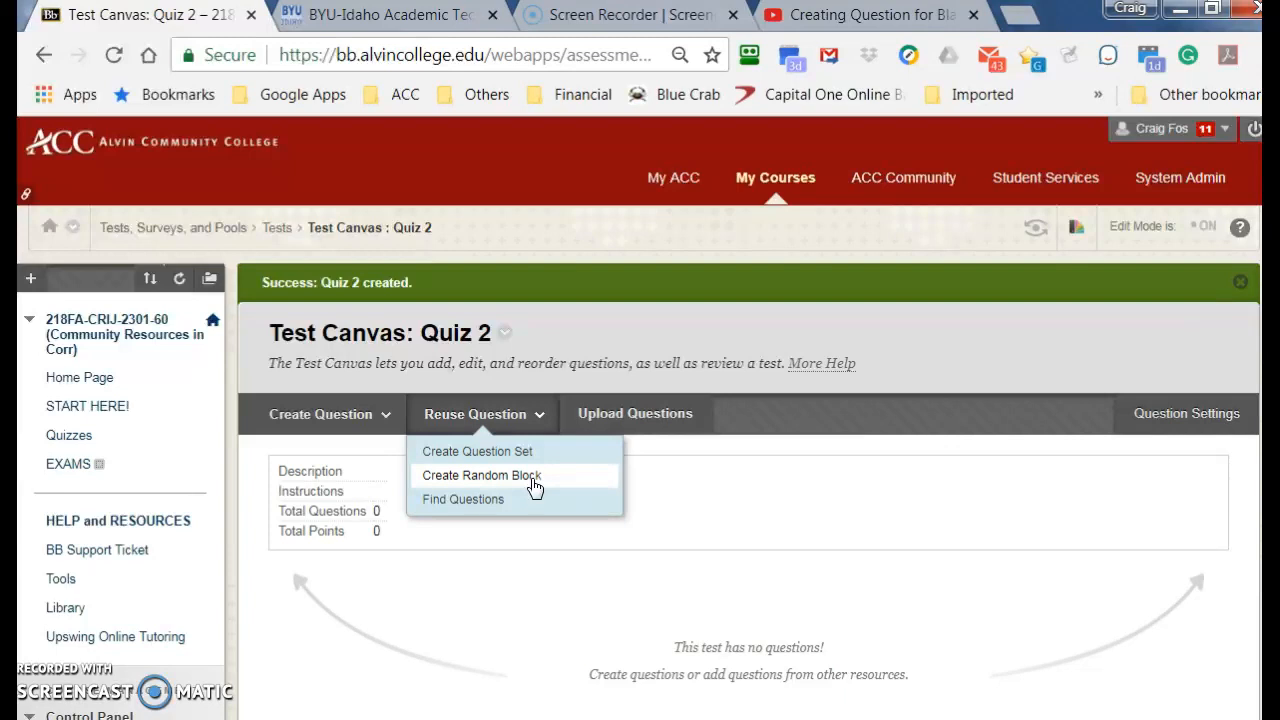
pyautogui.click(533, 480)
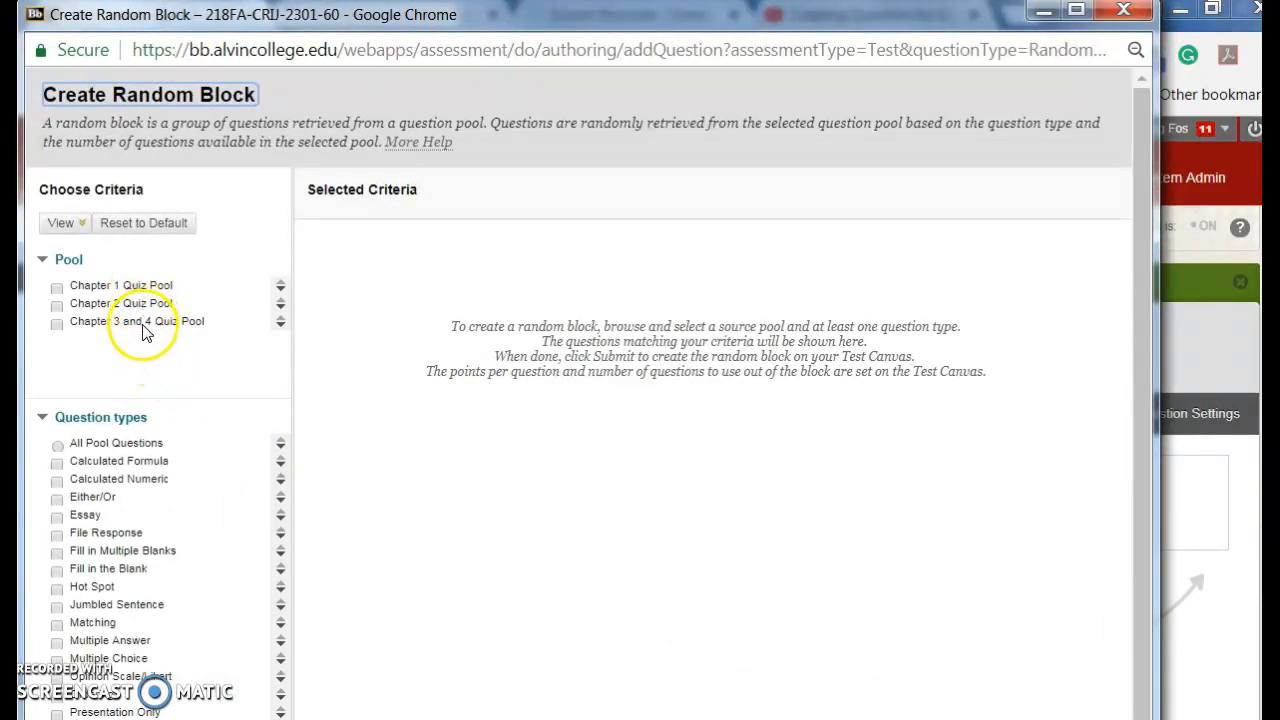
pyautogui.click(56, 326)
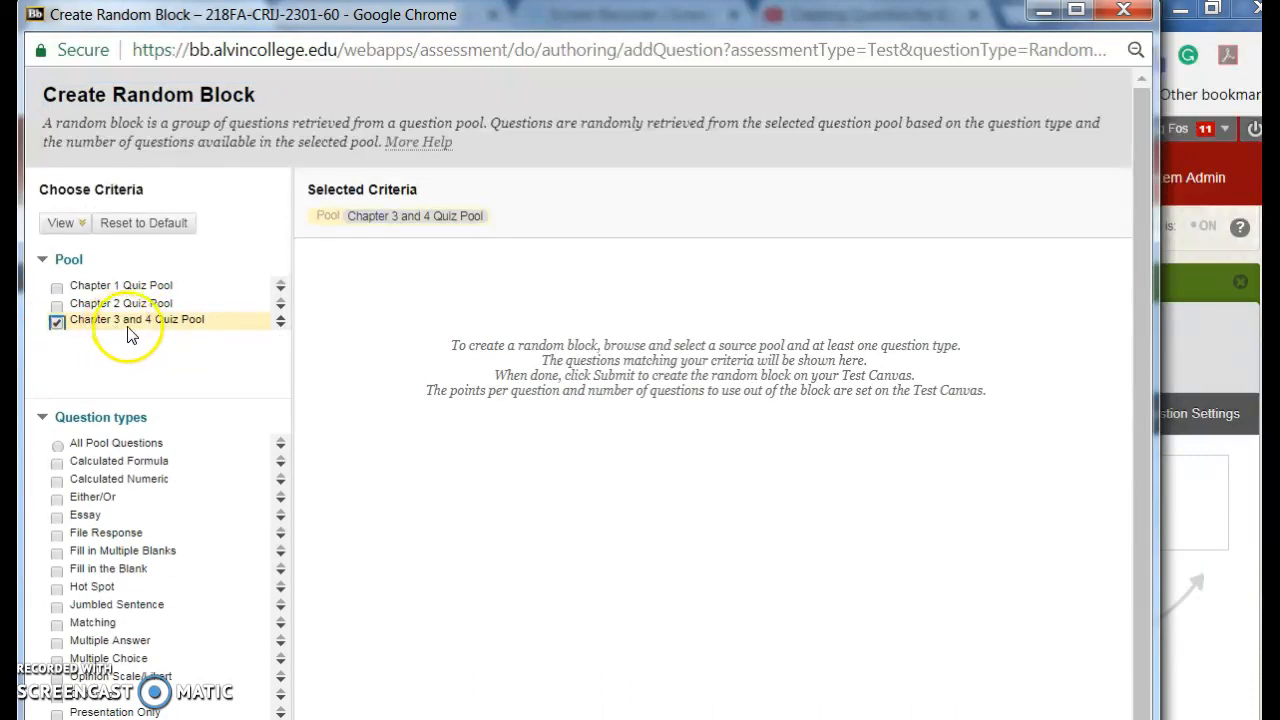
pyautogui.scroll(-1, 140, 340)
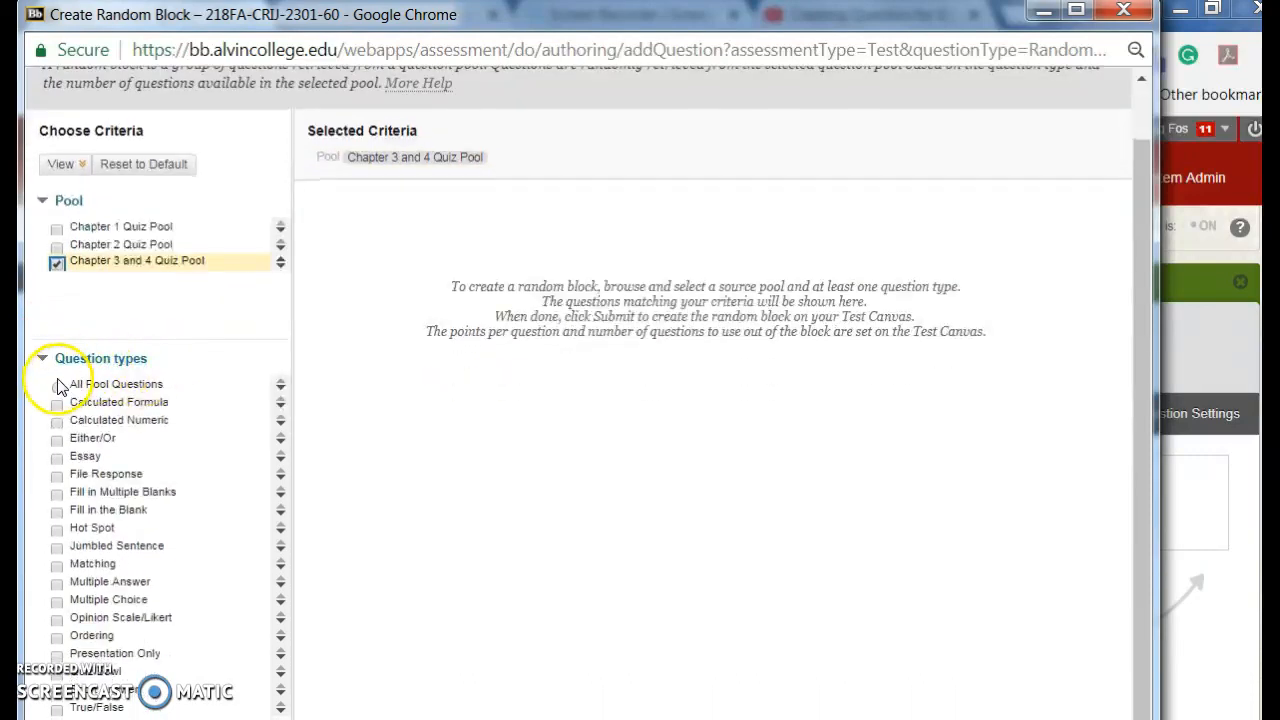
pyautogui.click(58, 388)
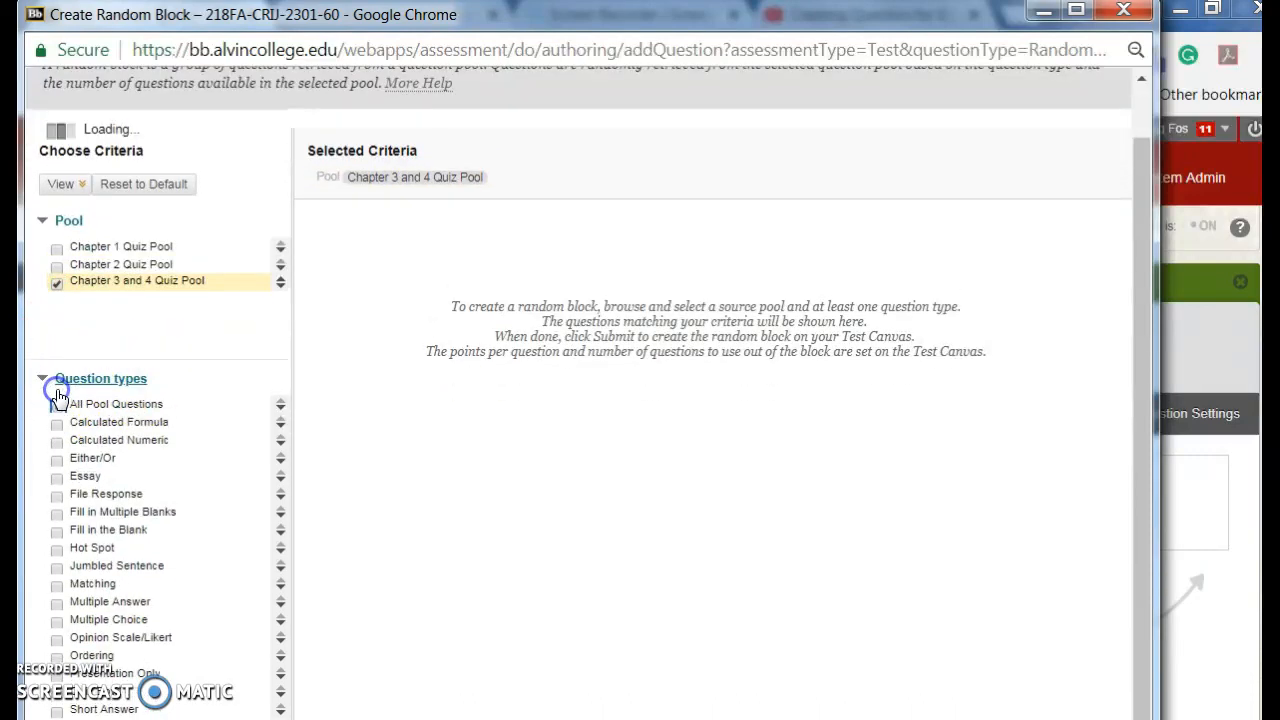
pyautogui.scroll(-3, 705, 528)
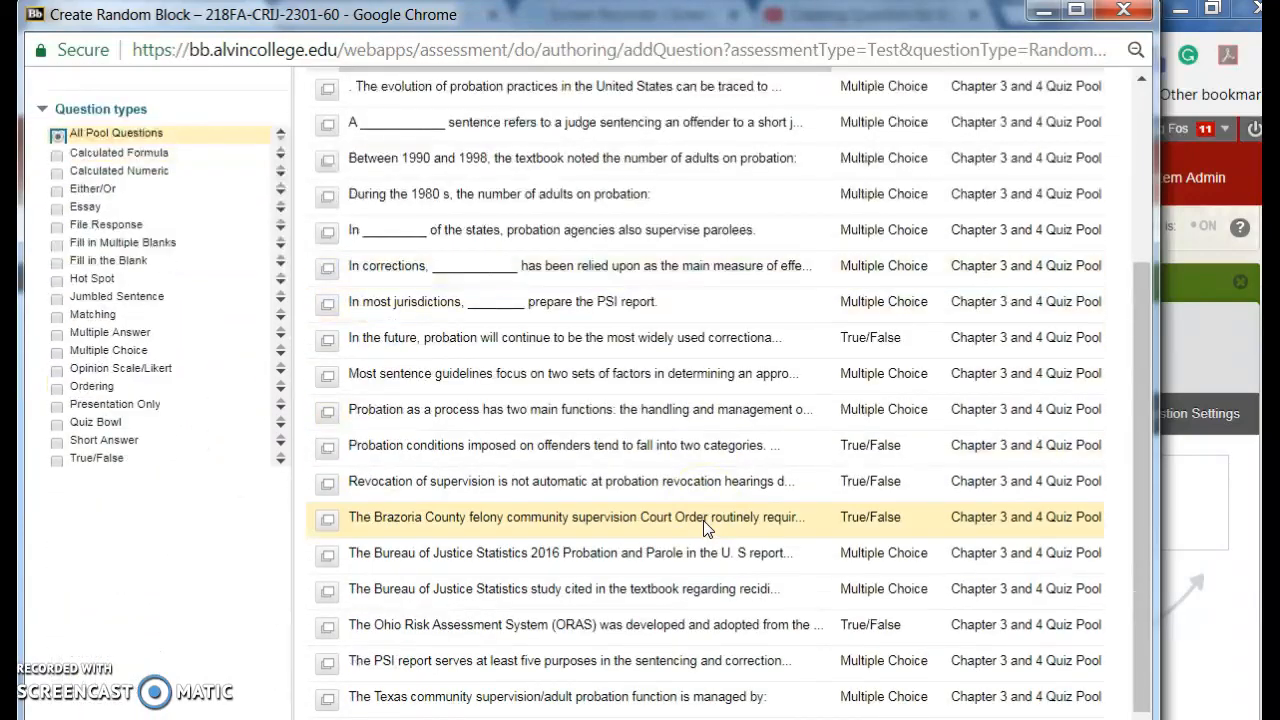
pyautogui.scroll(-2, 705, 528)
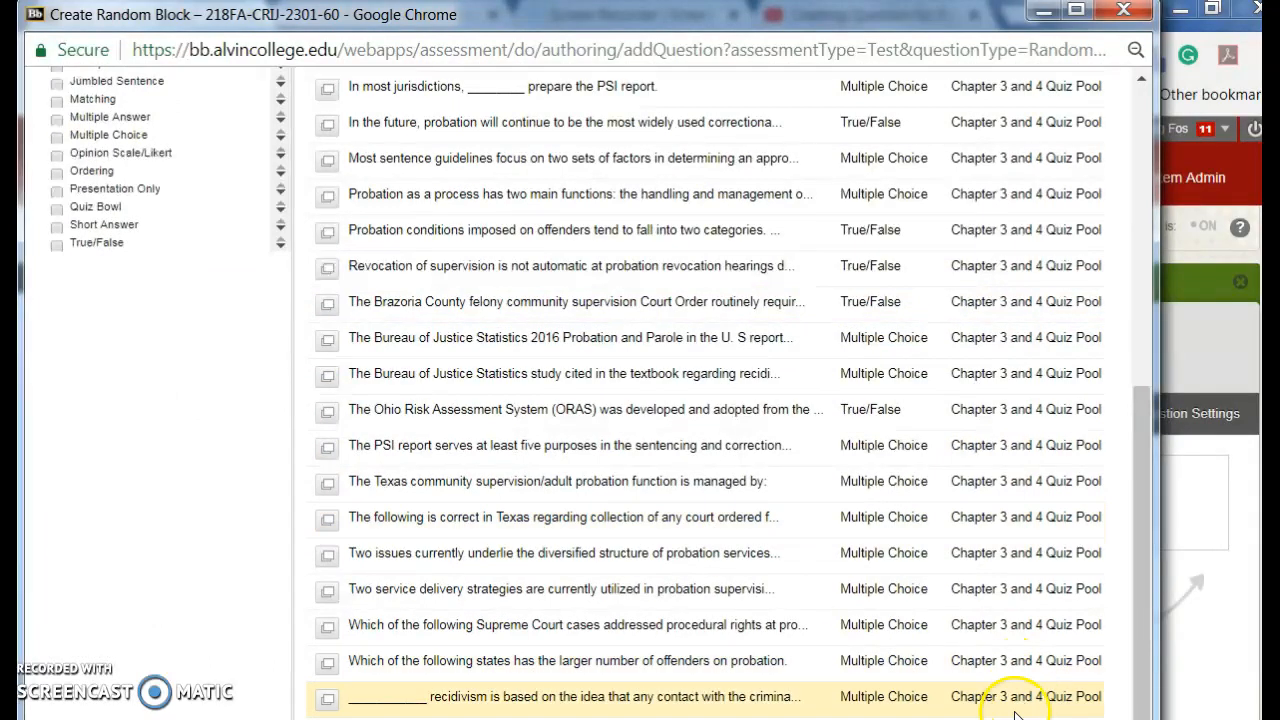
pyautogui.scroll(5, 1022, 688)
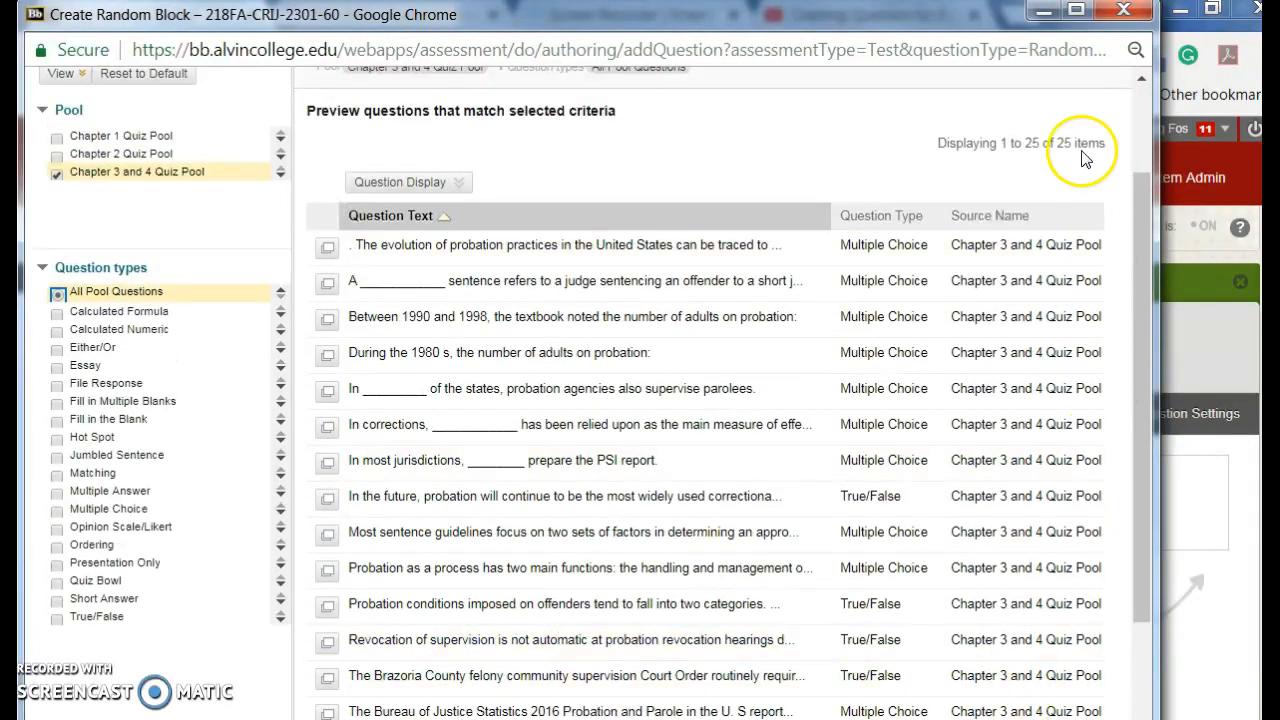
pyautogui.click(1077, 12)
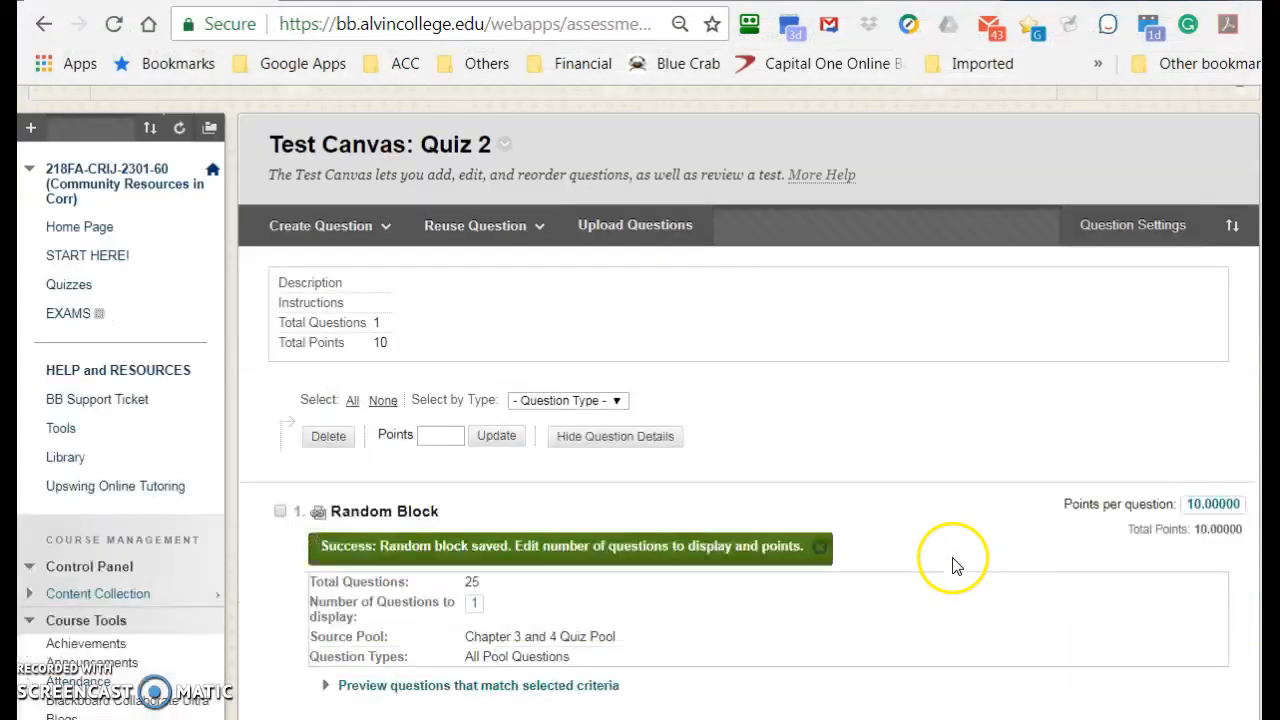
# Set the random block's number of questions to display to 25.
pyautogui.scroll(-2, 955, 565)
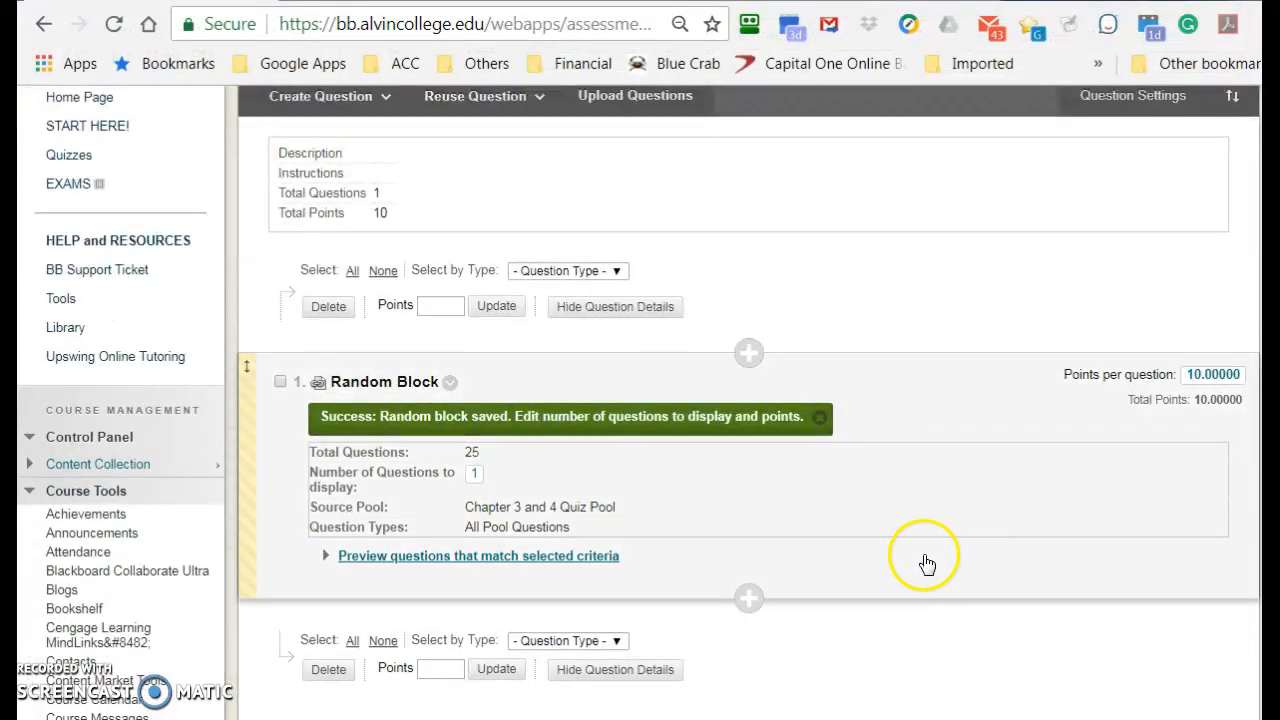
pyautogui.click(478, 480)
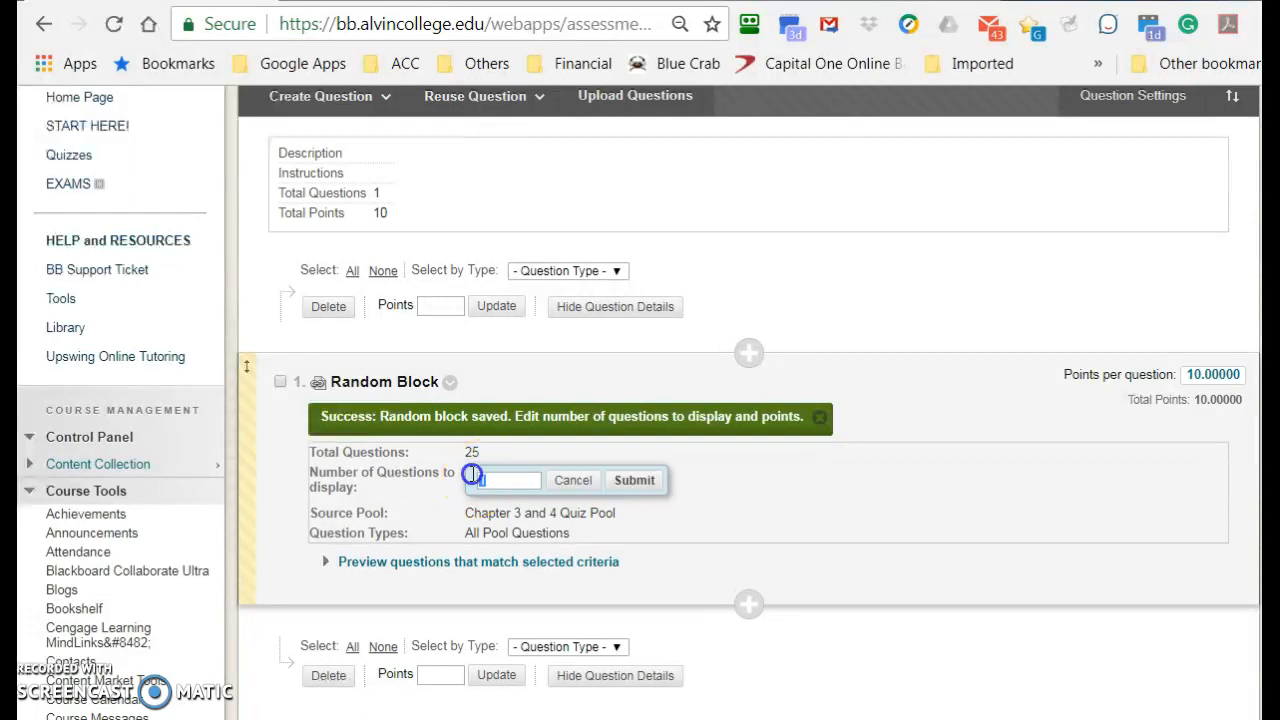
pyautogui.write('25')
pyautogui.click(630, 482)
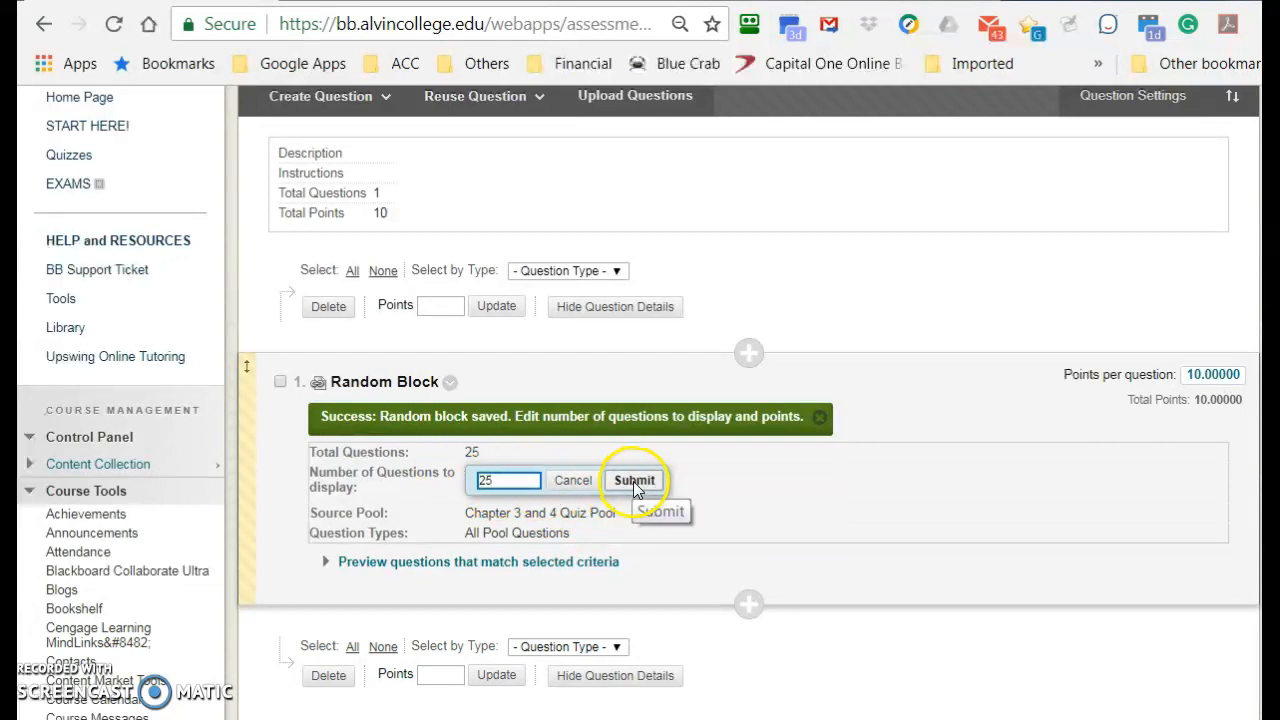
pyautogui.click(633, 481)
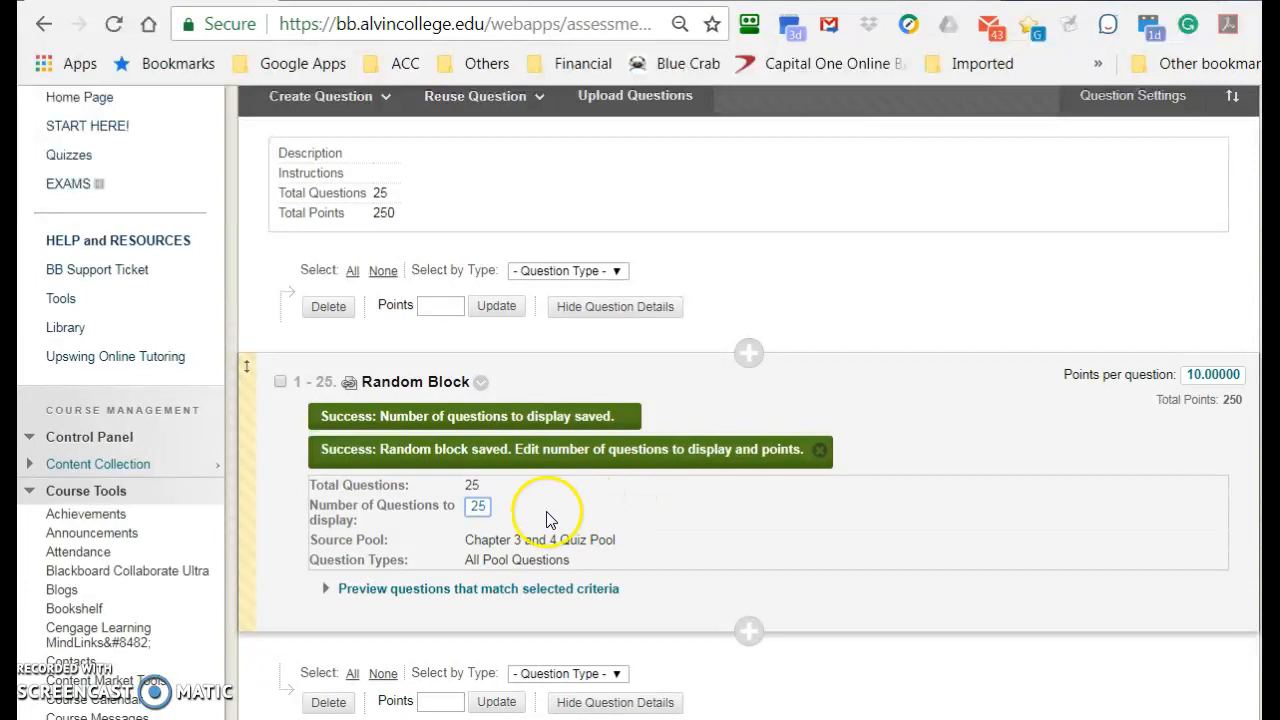
# Set the random block's points per question to 2.
pyautogui.click(1200, 369)
pyautogui.click(1233, 377)
pyautogui.click(1112, 381)
pyautogui.moveTo(1112, 381); pyautogui.dragTo(1054, 378)
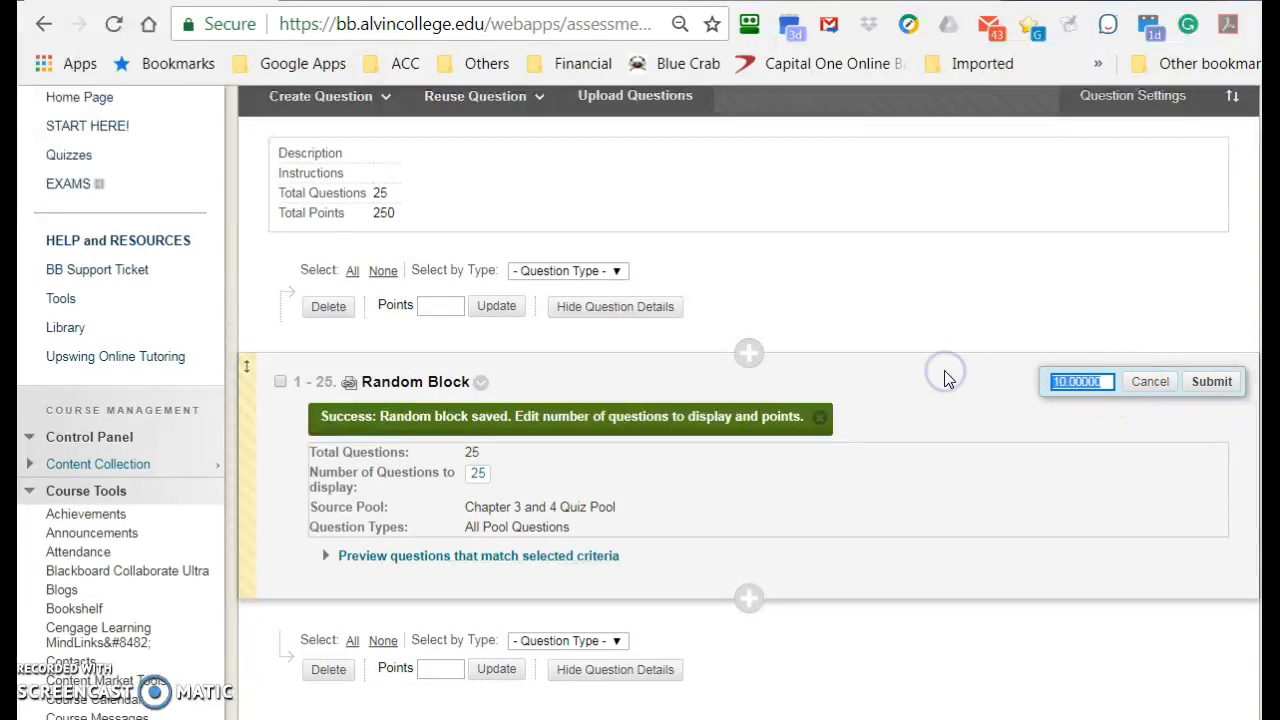
pyautogui.click(1211, 381)
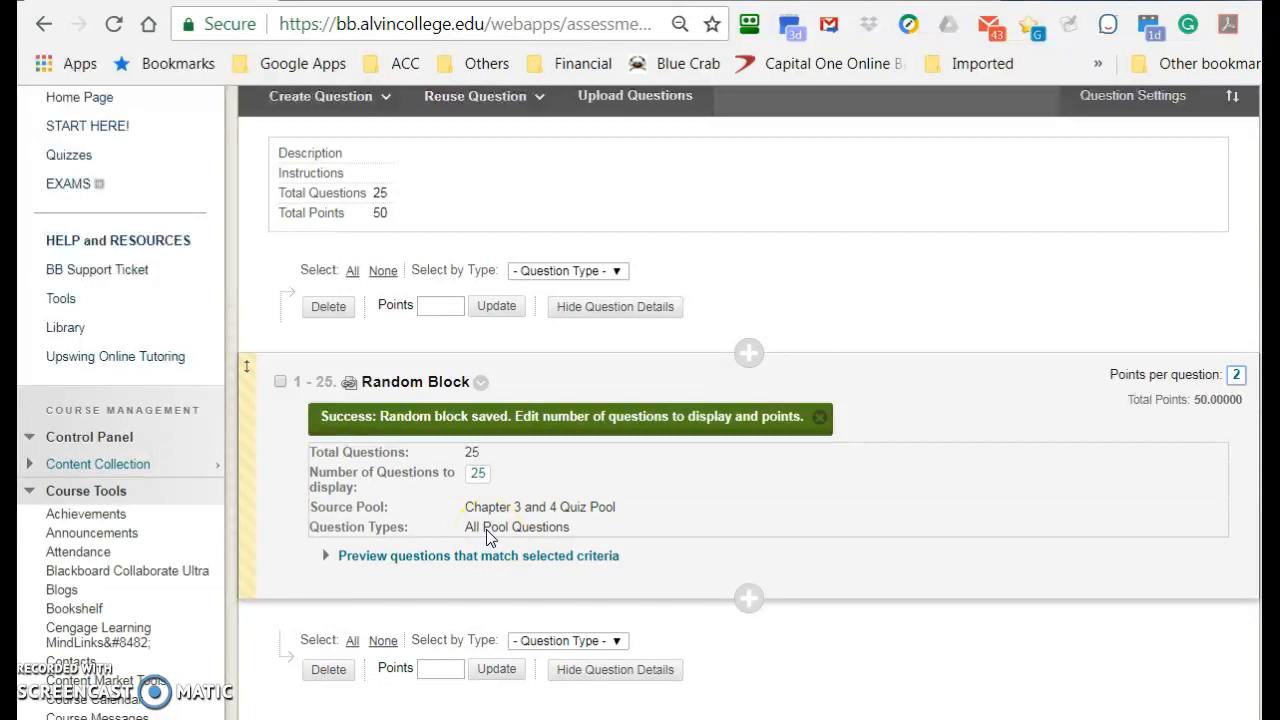
# Start a new True/False question in Quiz 2 and place the cursor in its question text.
pyautogui.scroll(3, 486, 529)
pyautogui.click(367, 350)
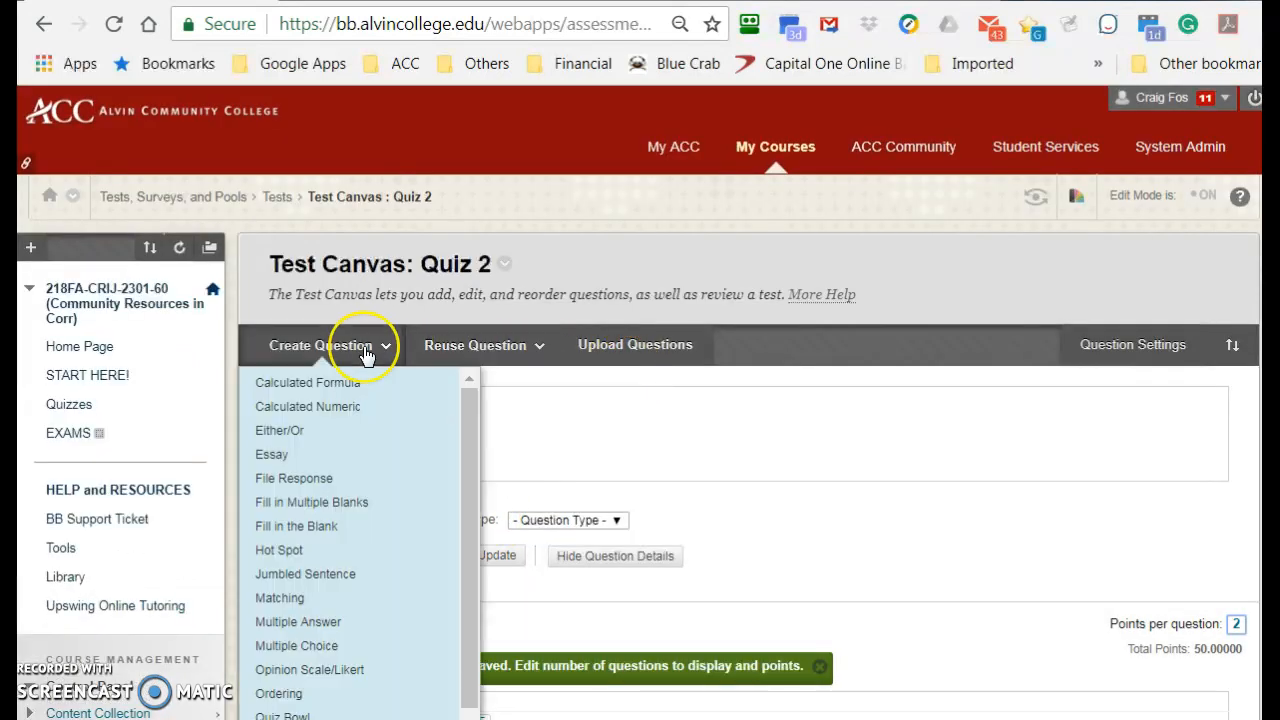
pyautogui.scroll(-1, 367, 355)
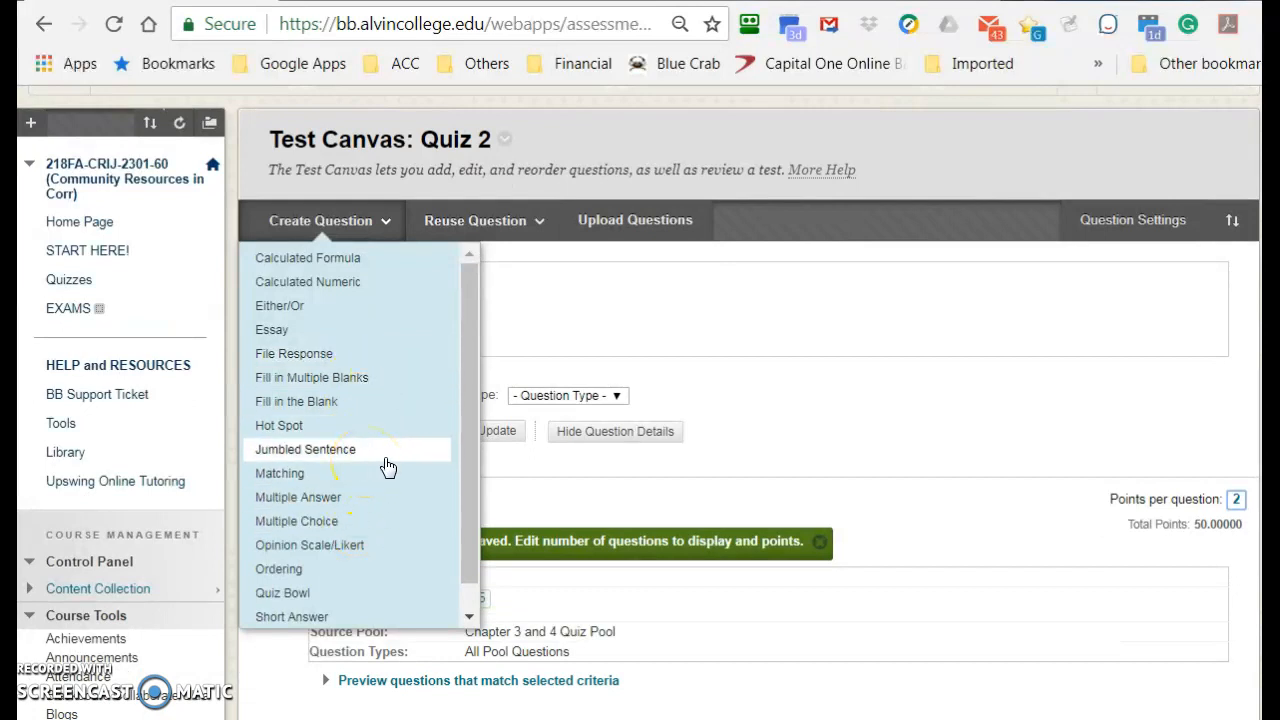
pyautogui.scroll(-1, 467, 420)
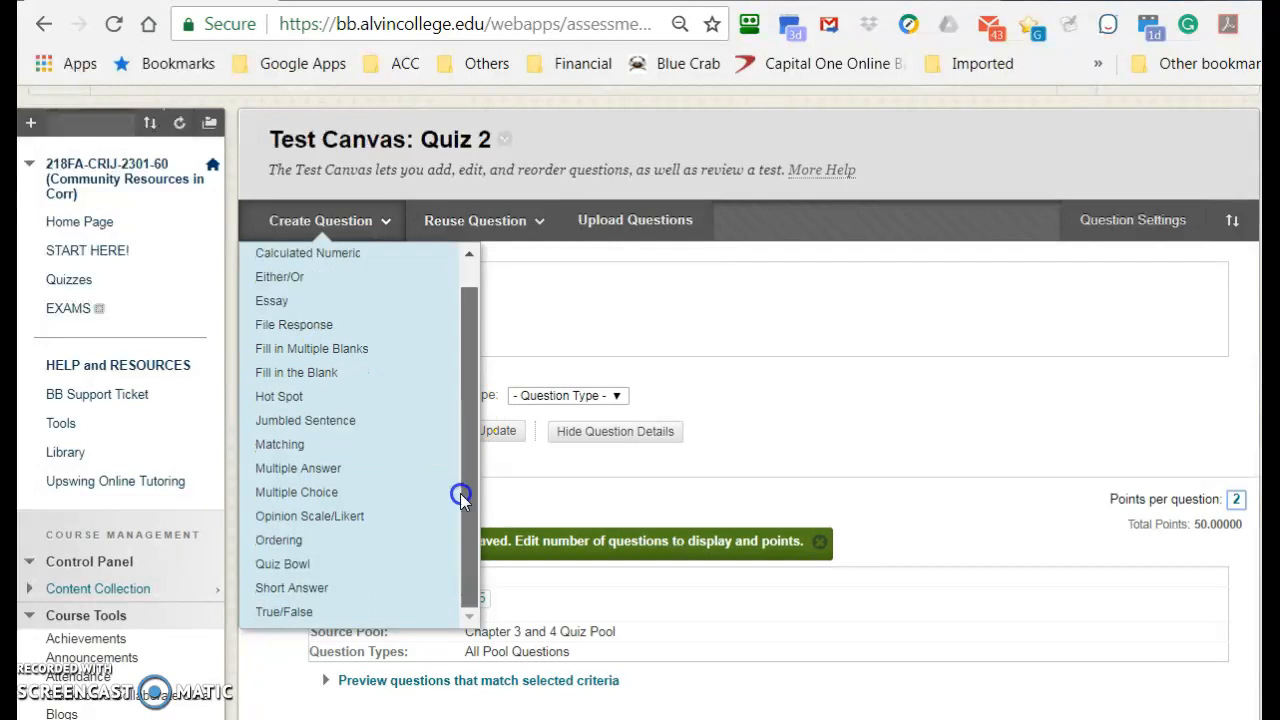
pyautogui.click(296, 617)
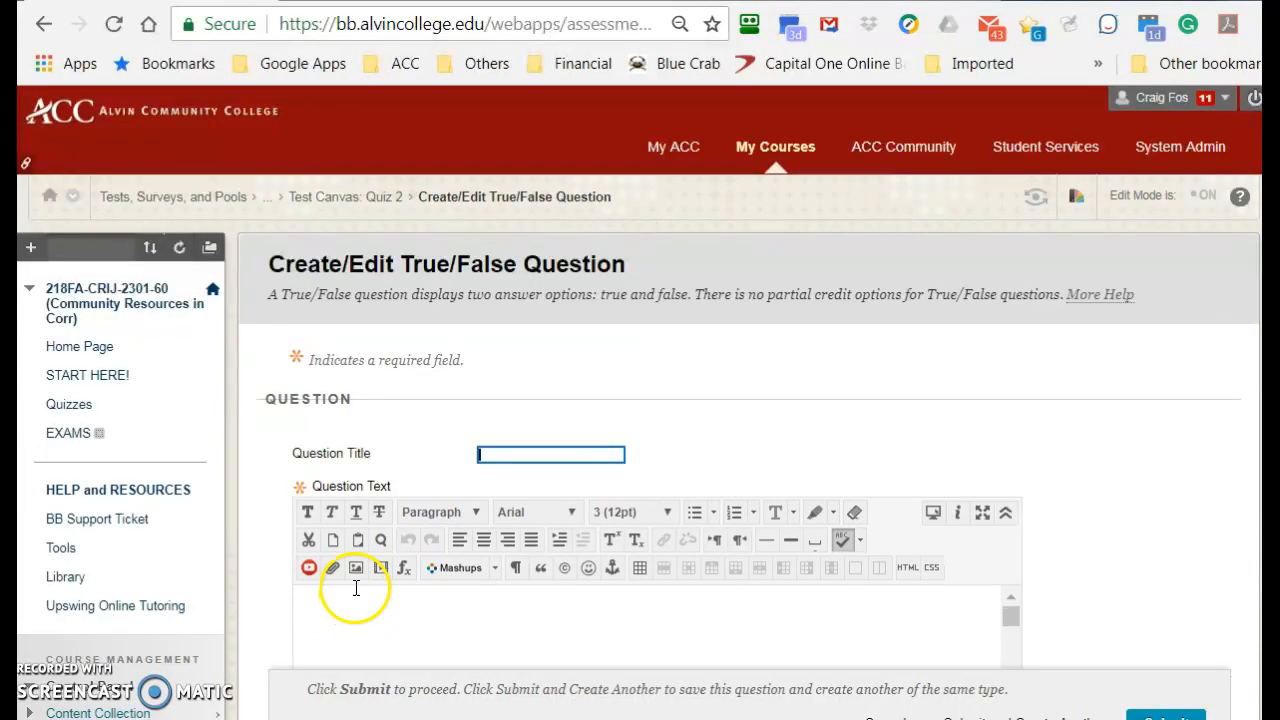
pyautogui.click(409, 621)
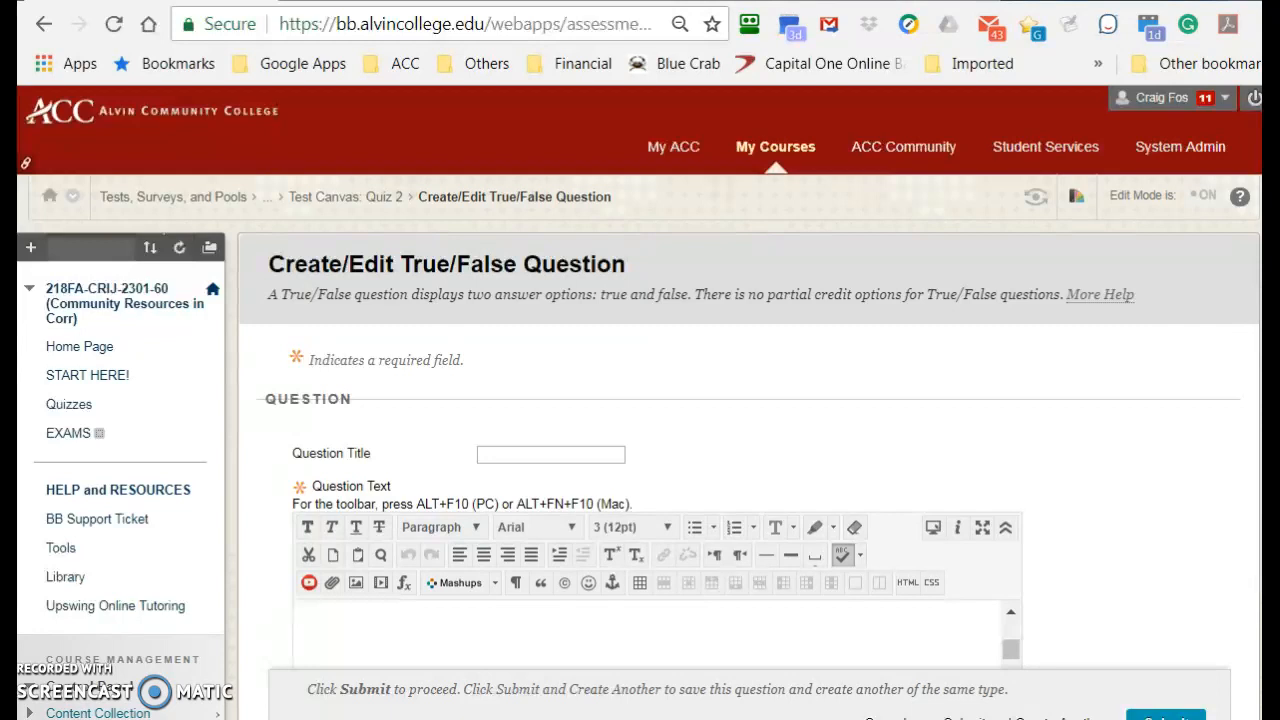
# Switch to the Word quiz document and copy the statement of bonus question 26 about U. S. probation supervision, without its number.
pyautogui.hotkey('alt', 'Tab')
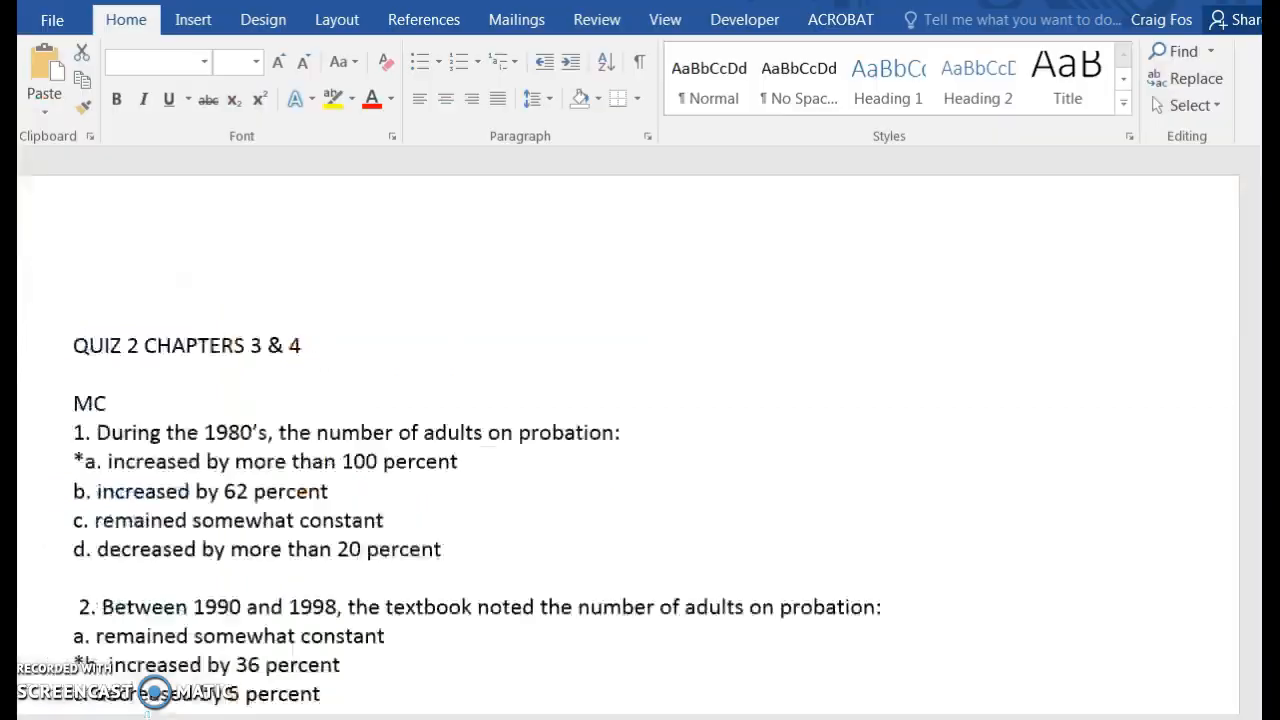
pyautogui.moveTo(1271, 194); pyautogui.dragTo(1271, 650)
pyautogui.click(609, 479)
pyautogui.scroll(10, 609, 479)
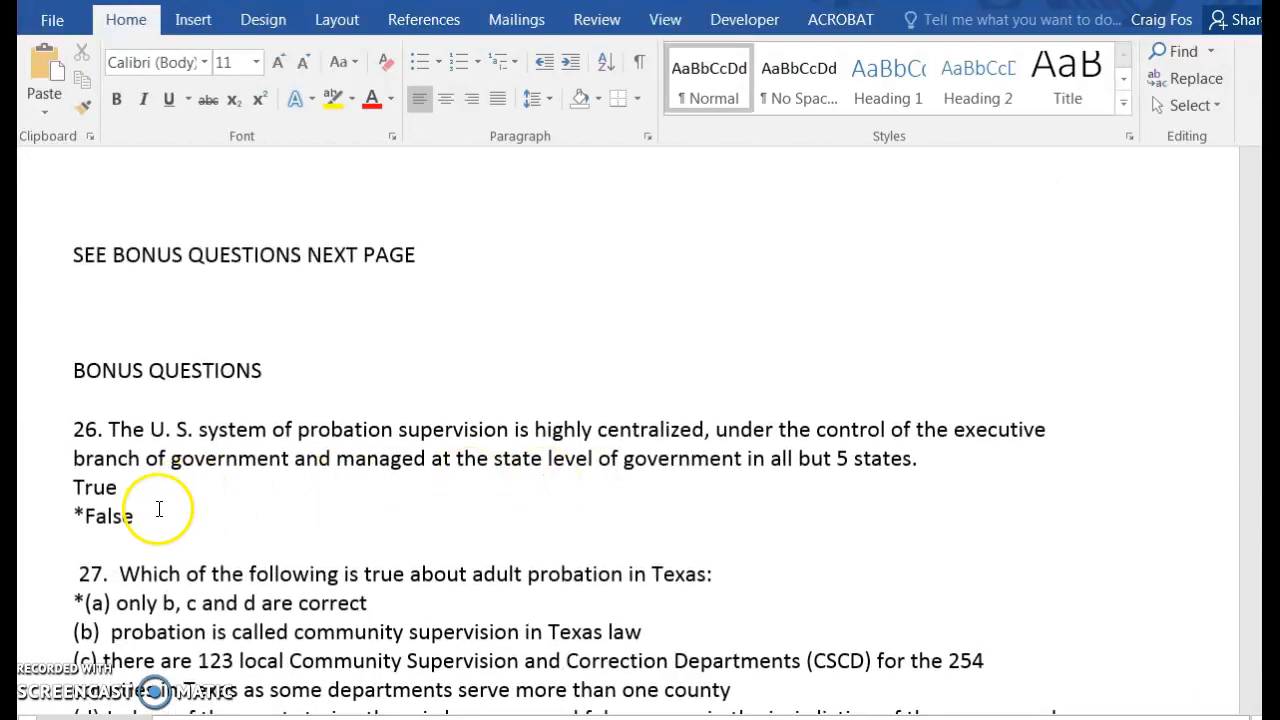
pyautogui.moveTo(884, 459); pyautogui.dragTo(93, 433)
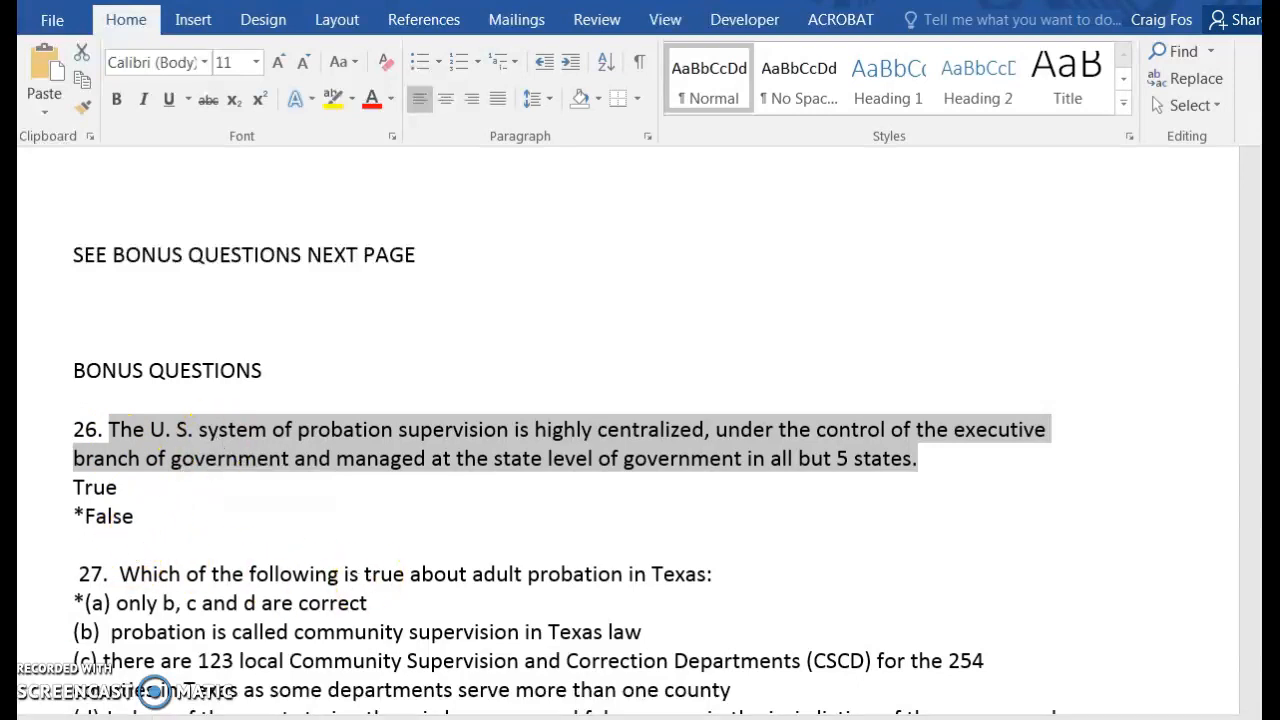
# Back in Blackboard, paste the copied statement as the True/False question's text, mark False as the correct answer and submit the question.
pyautogui.hotkey('alt', 'Tab')
pyautogui.click(387, 623)
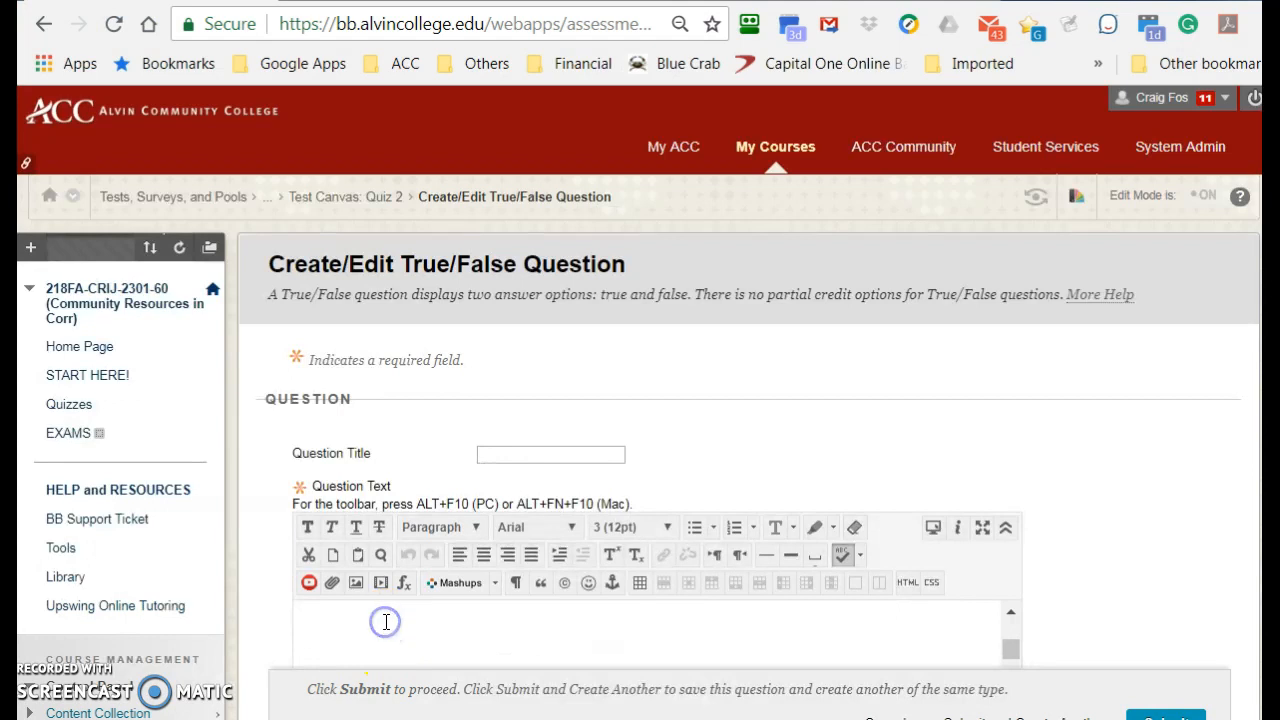
pyautogui.hotkey('ctrl', 'v')
pyautogui.scroll(-2, 748, 402)
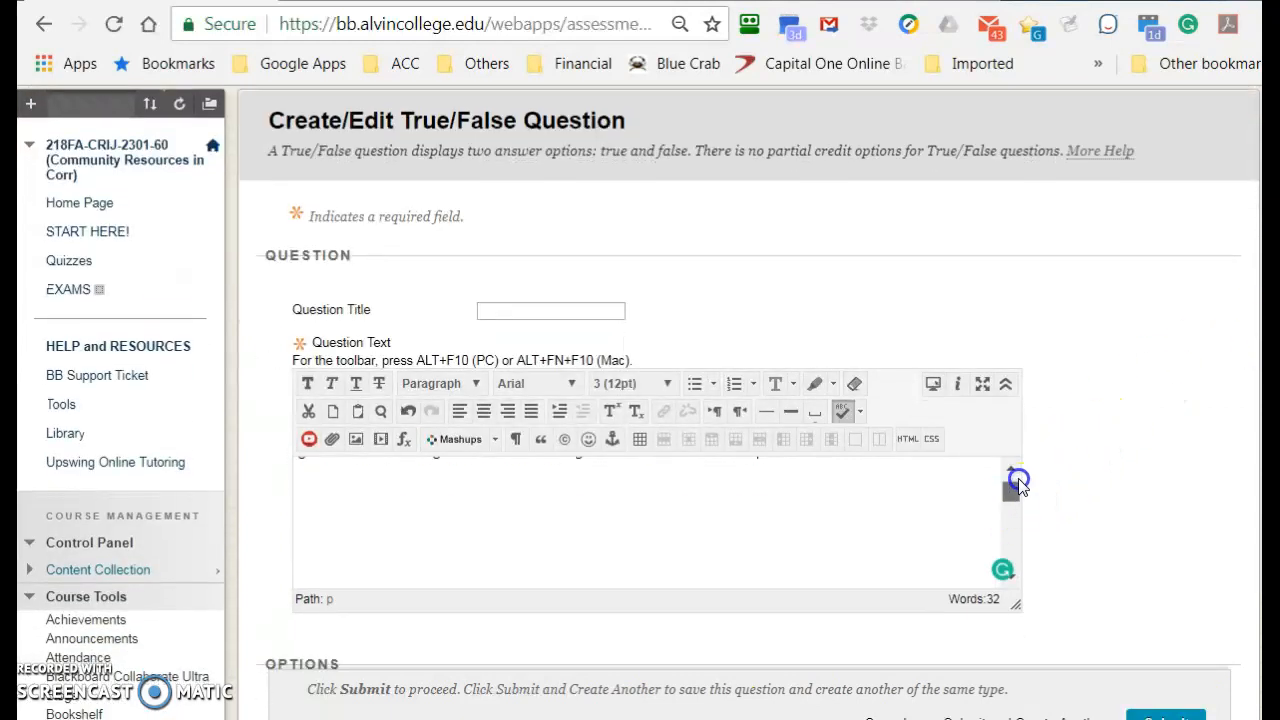
pyautogui.moveTo(1012, 506); pyautogui.dragTo(1012, 486)
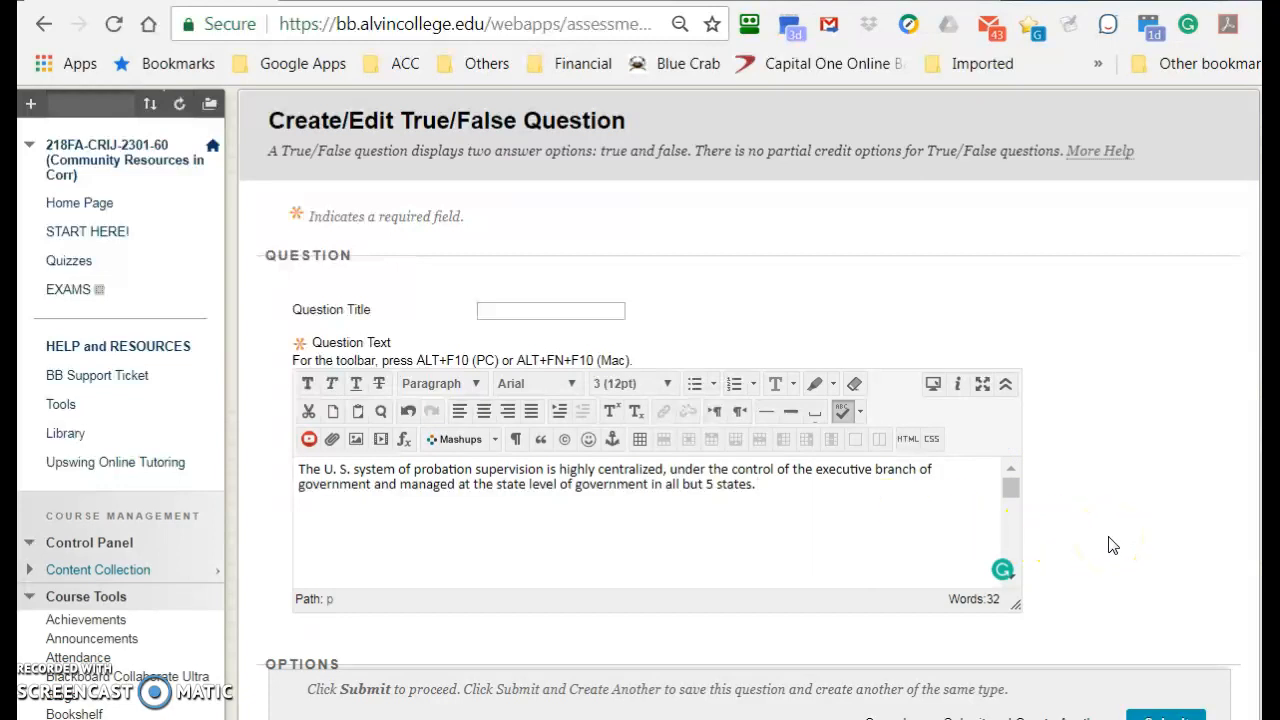
pyautogui.scroll(-5, 640, 400)
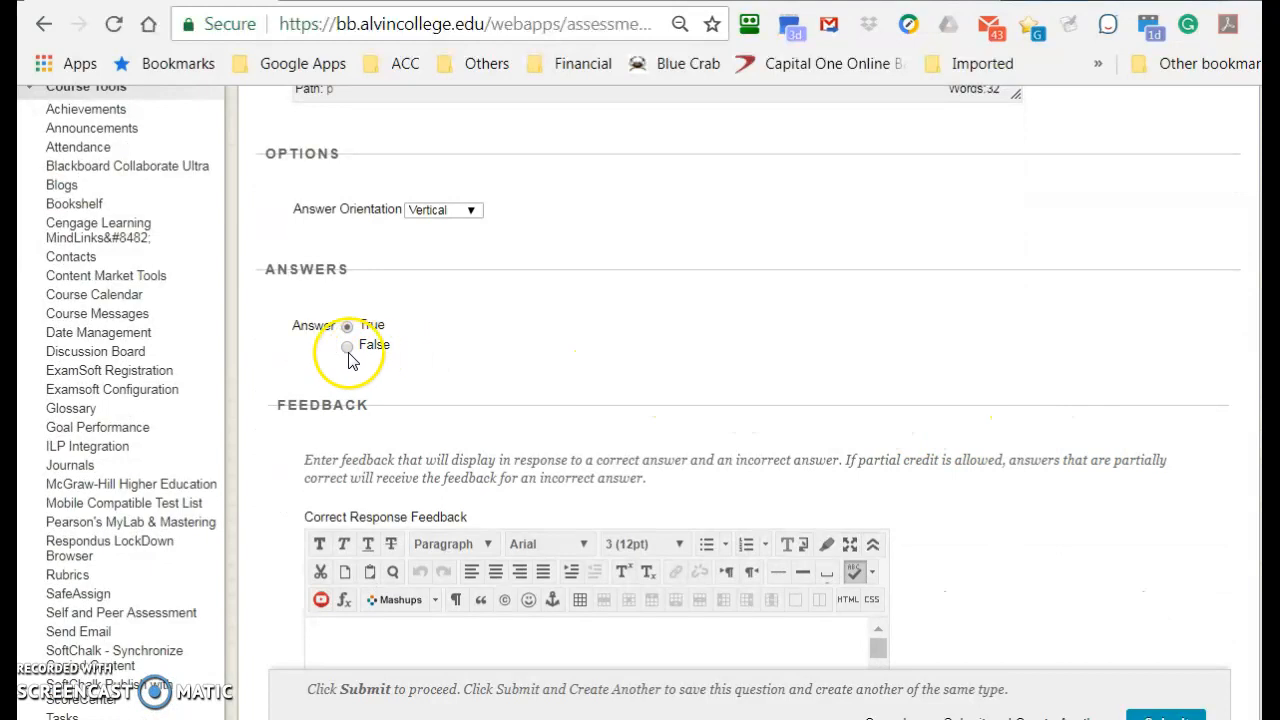
pyautogui.click(348, 347)
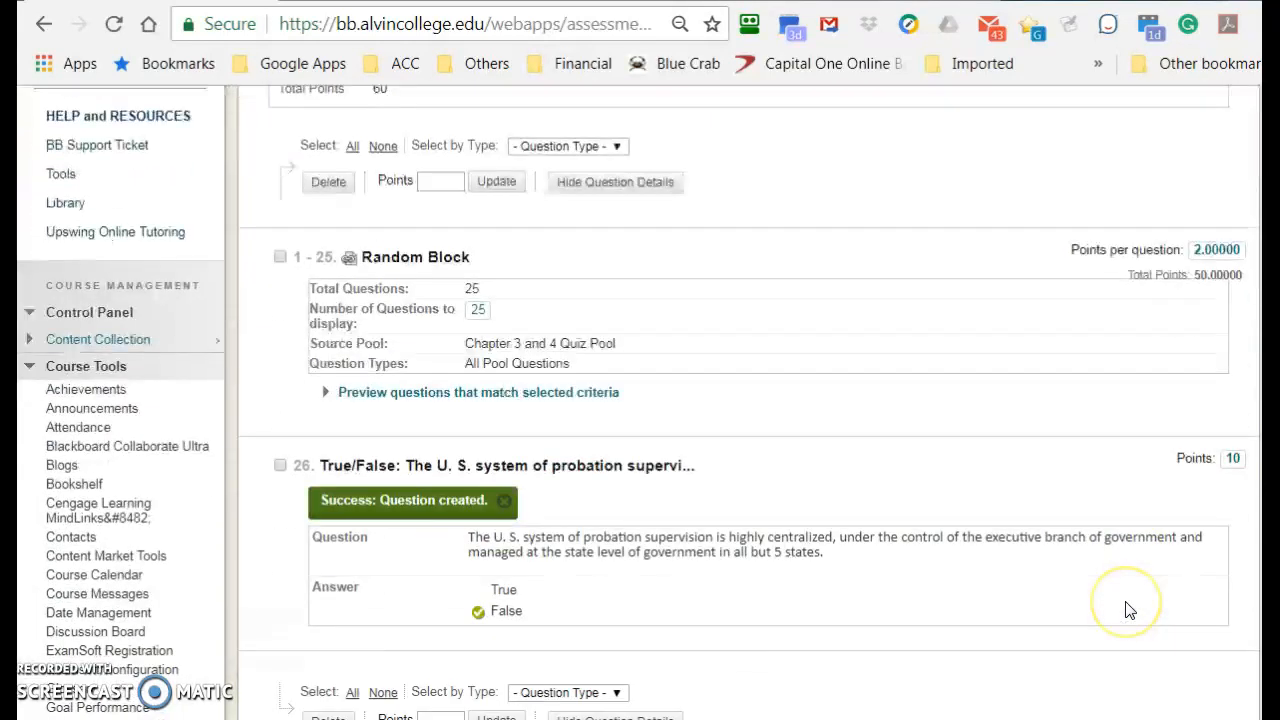
# Set the new True/False question to 2 points and mark it as Extra Credit.
pyautogui.scroll(-1, 1130, 610)
pyautogui.click(1232, 340)
pyautogui.click(1025, 340)
pyautogui.doubleClick(1003, 340)
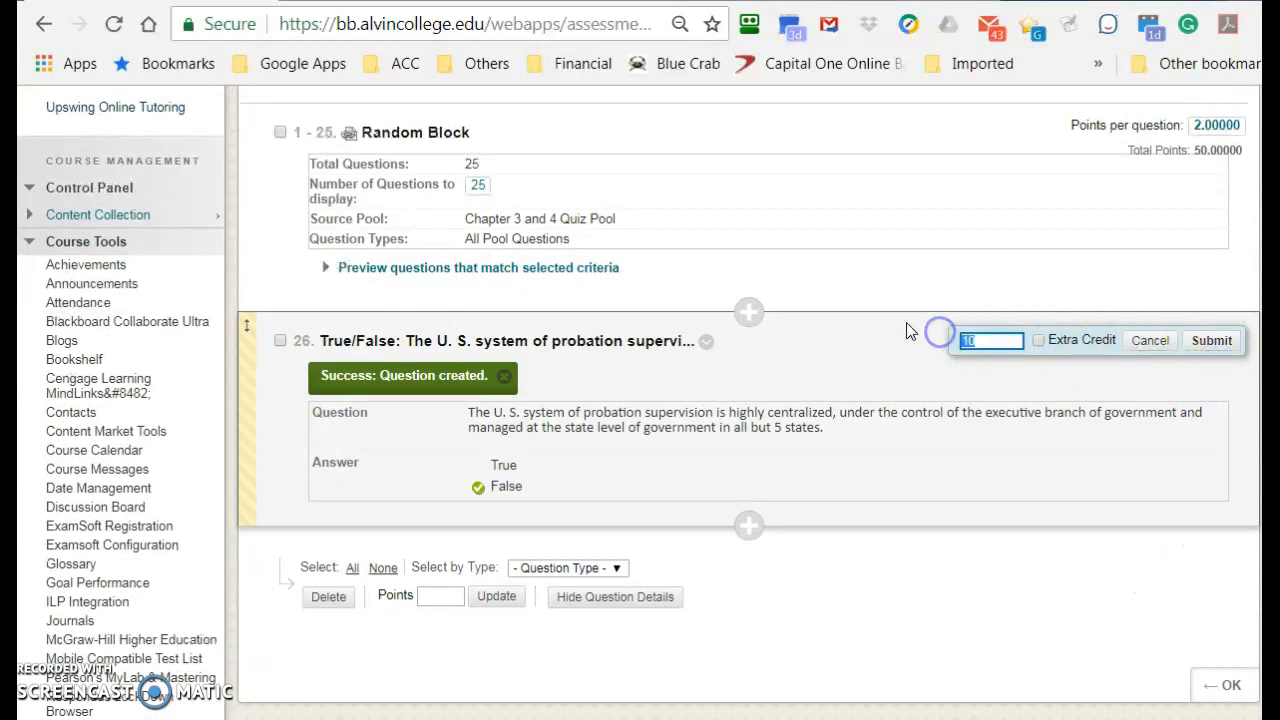
pyautogui.write('2')
pyautogui.click(1039, 340)
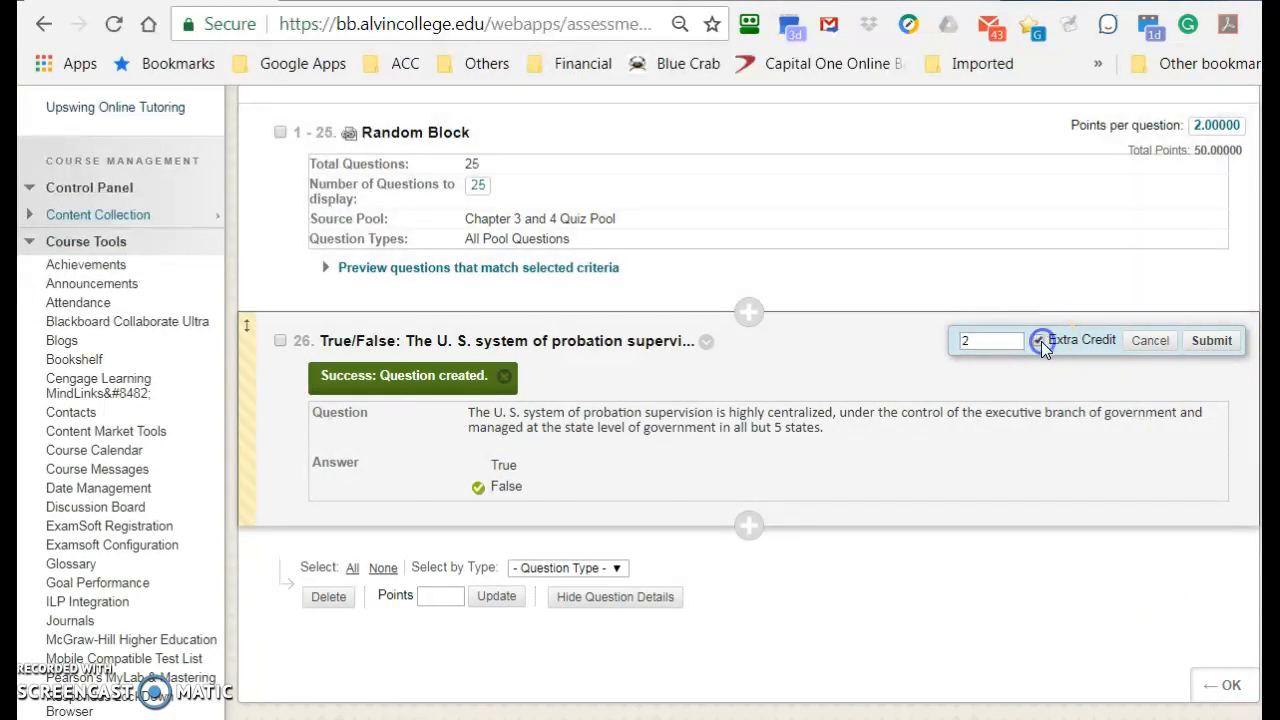
pyautogui.click(1219, 345)
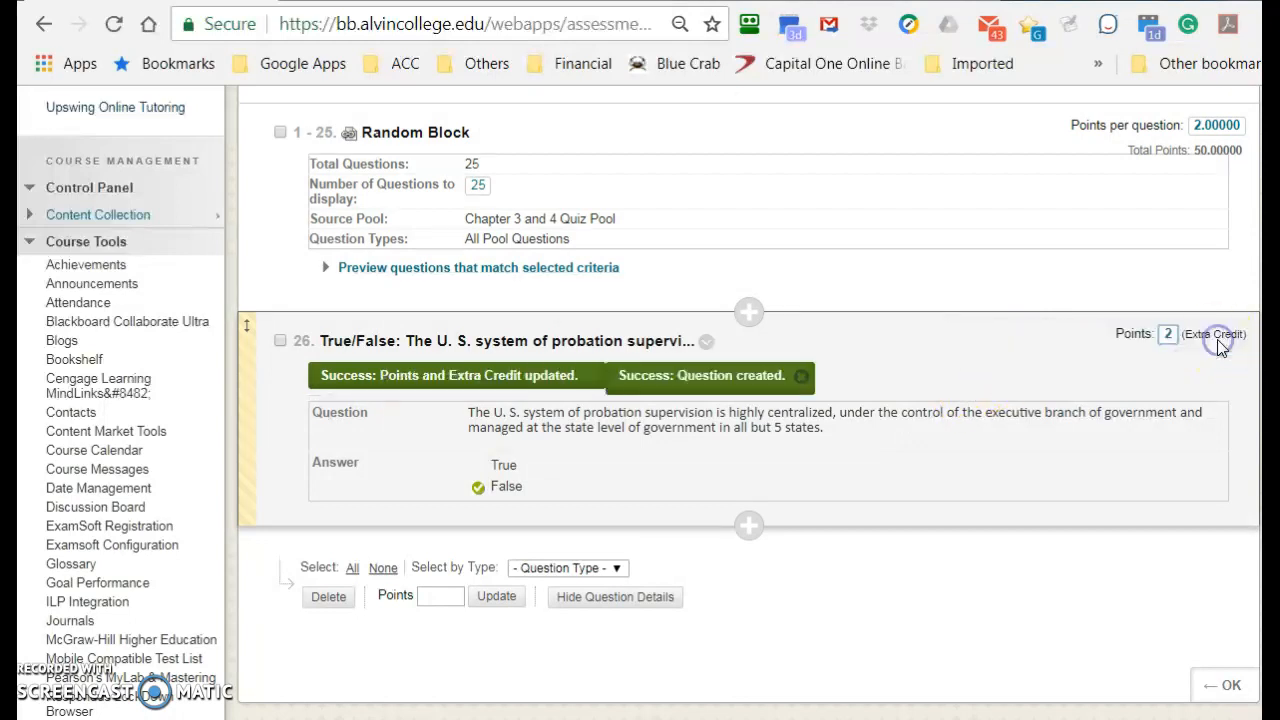
# Start a new Multiple Choice question in the Quiz 2 test canvas.
pyautogui.scroll(5, 517, 334)
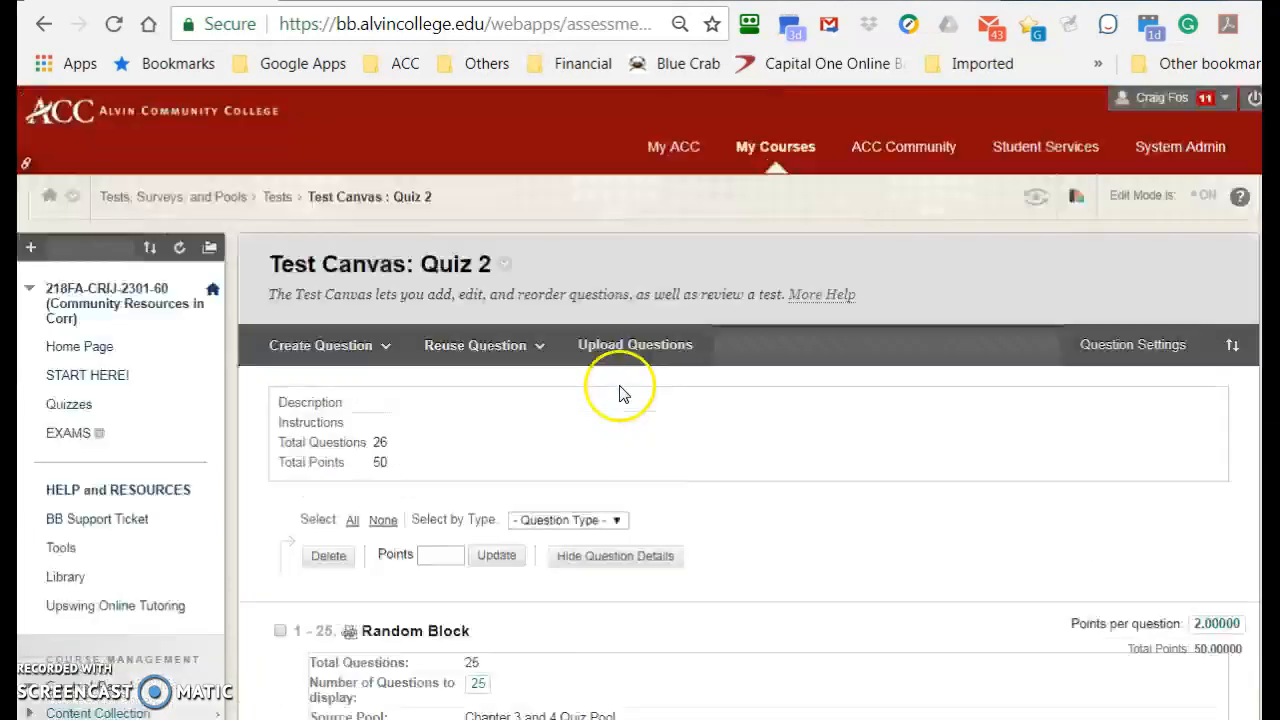
pyautogui.click(538, 350)
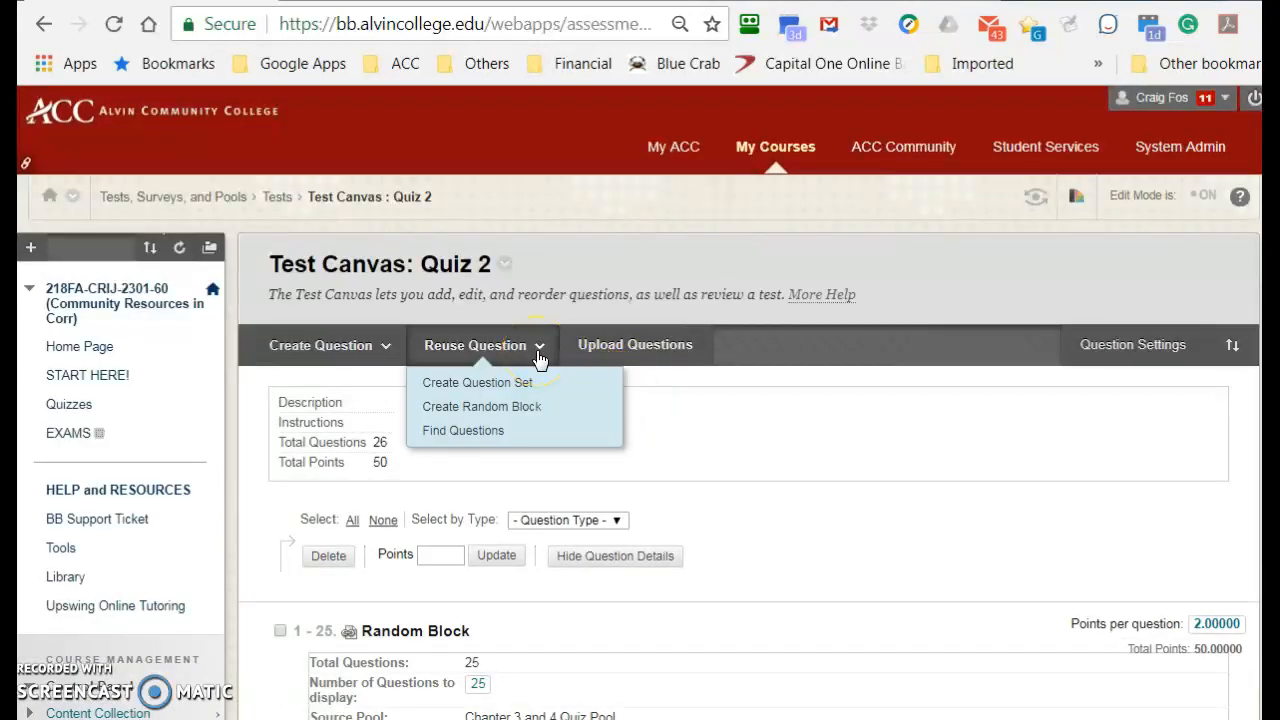
pyautogui.click(380, 345)
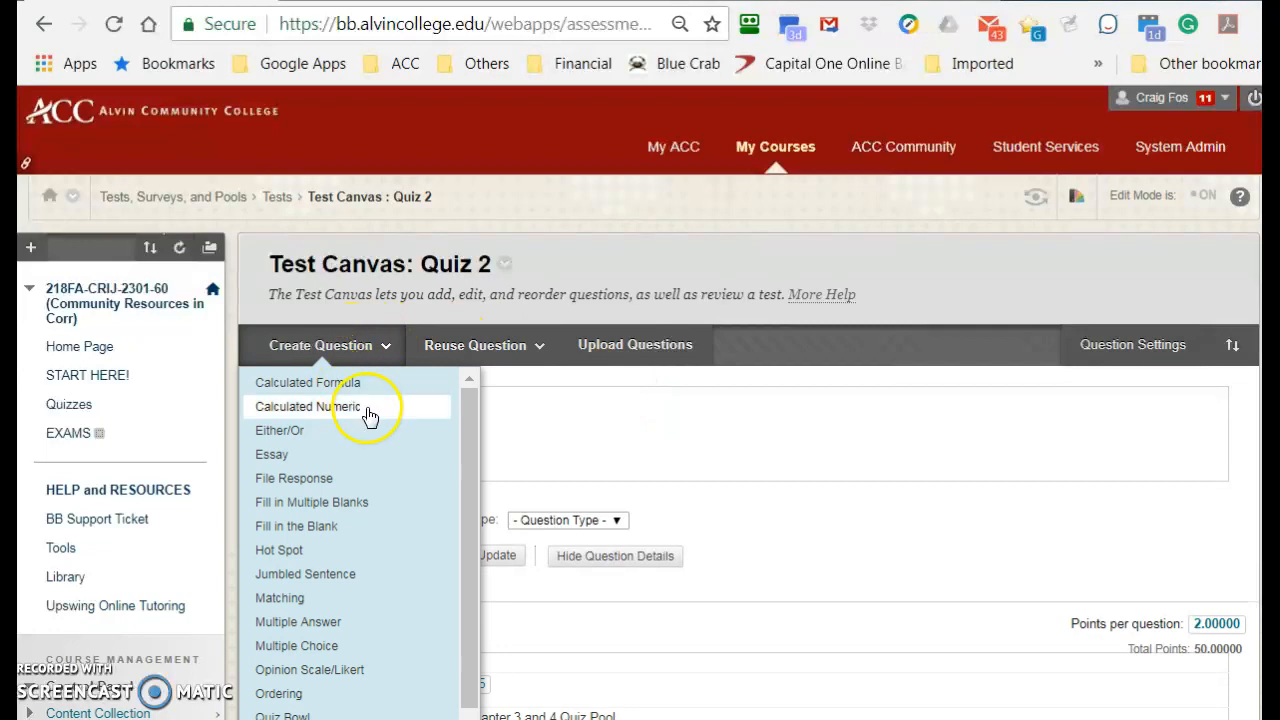
pyautogui.scroll(-1, 372, 450)
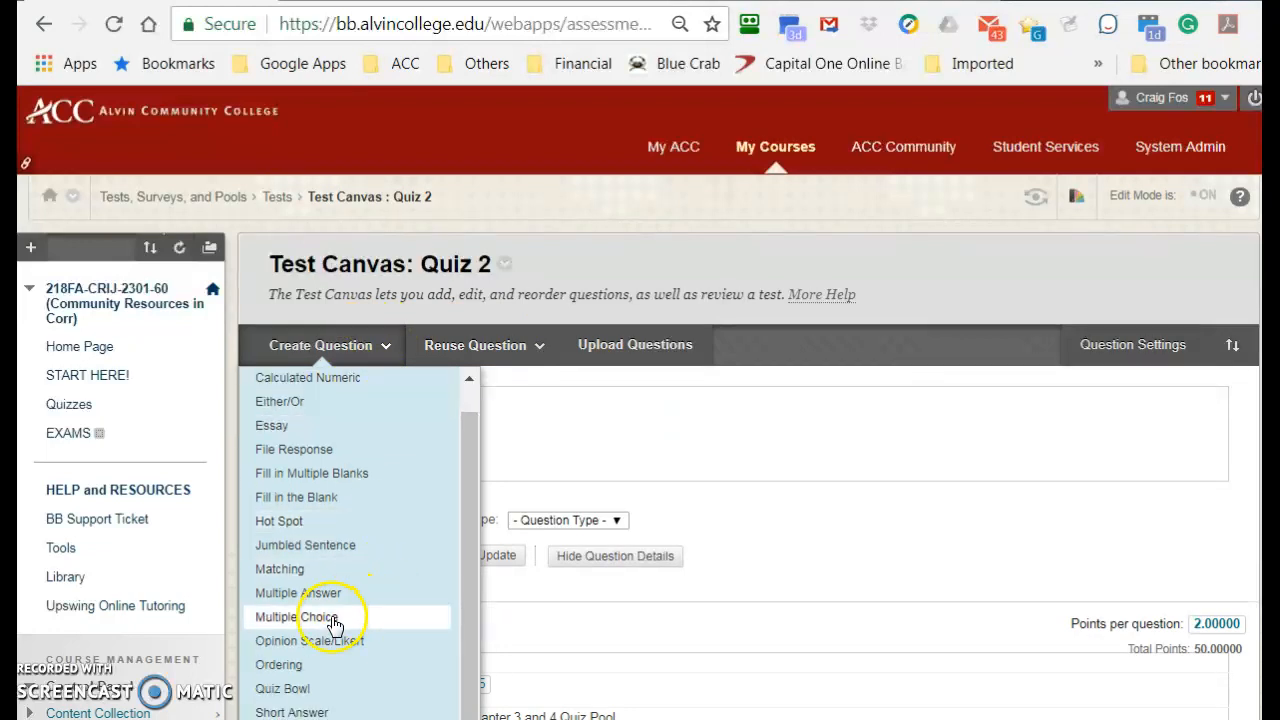
pyautogui.click(300, 617)
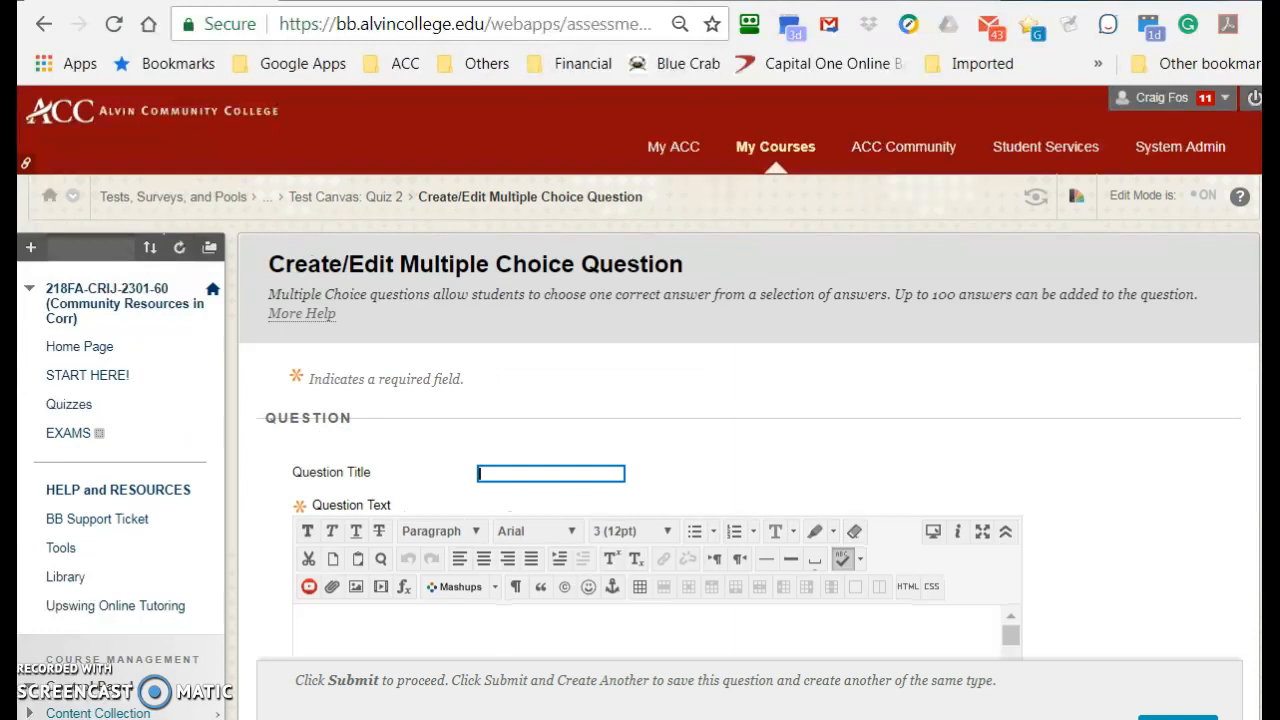
# Switch to the Word quiz document and copy bonus question 27's stem about adult probation in Texas, without its number.
pyautogui.hotkey('alt', 'Tab')
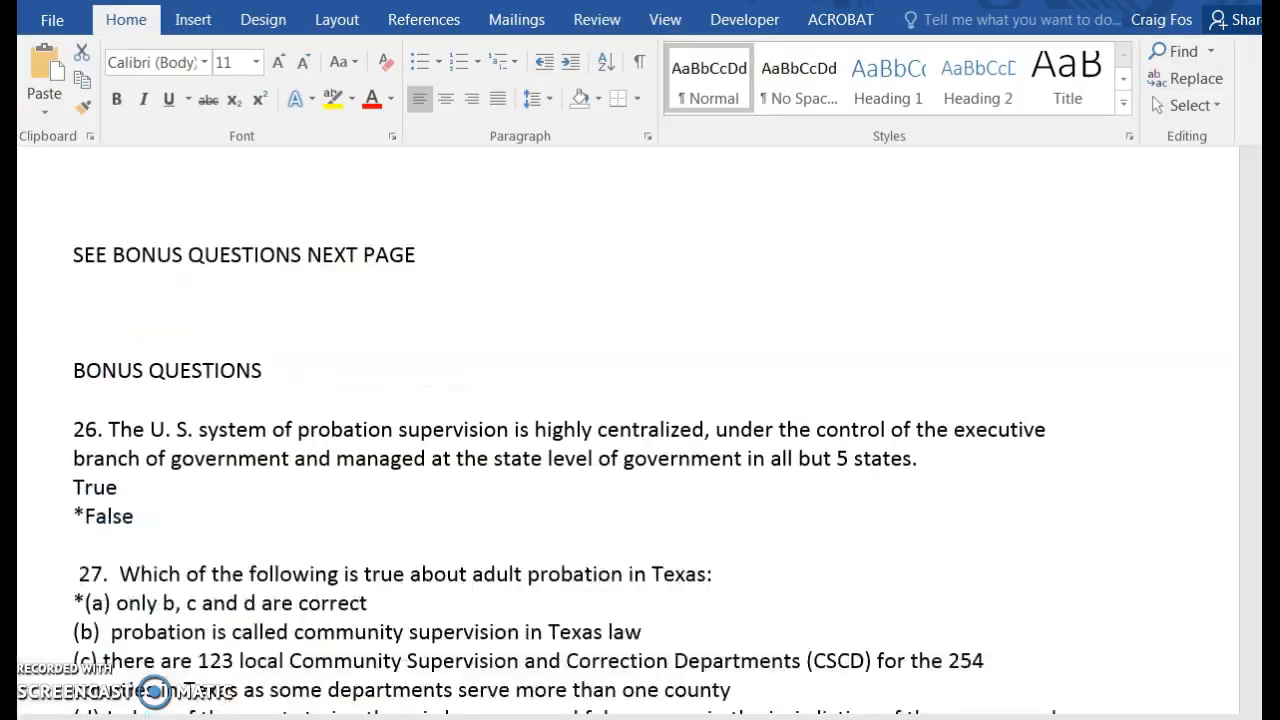
pyautogui.scroll(-3, 200, 513)
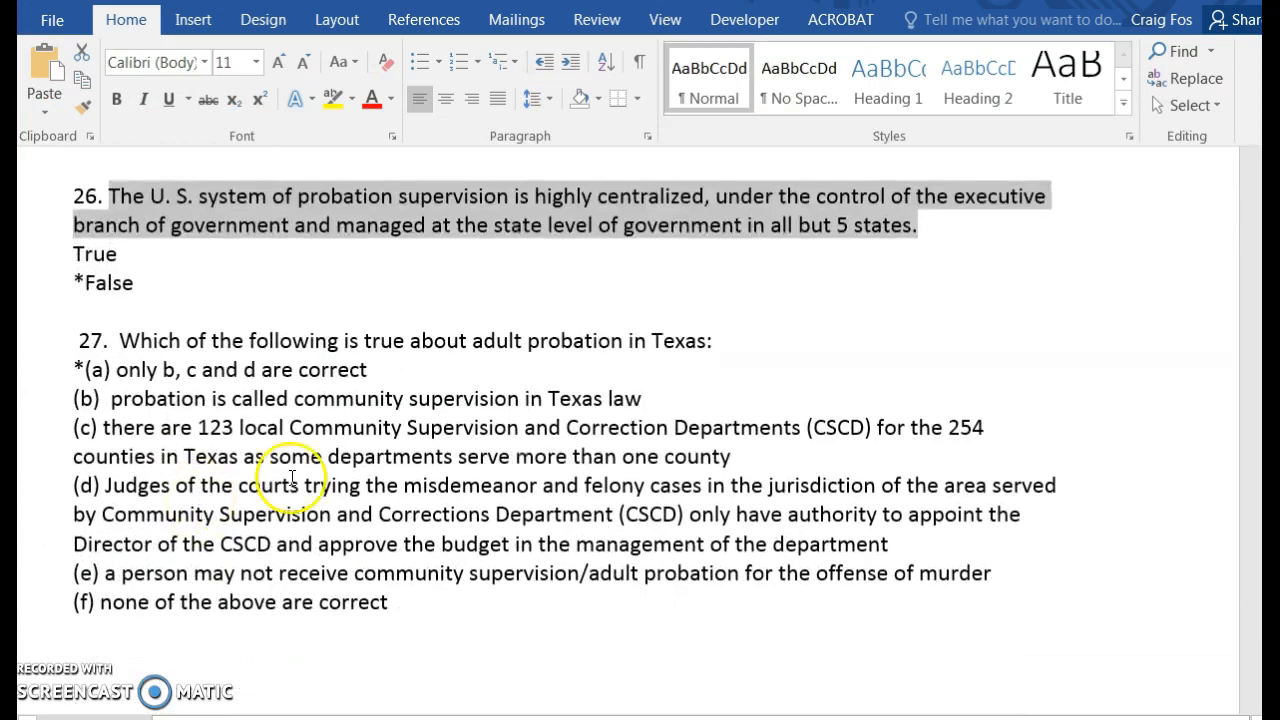
pyautogui.moveTo(727, 341); pyautogui.dragTo(147, 347)
pyautogui.hotkey('ctrl', 'c')
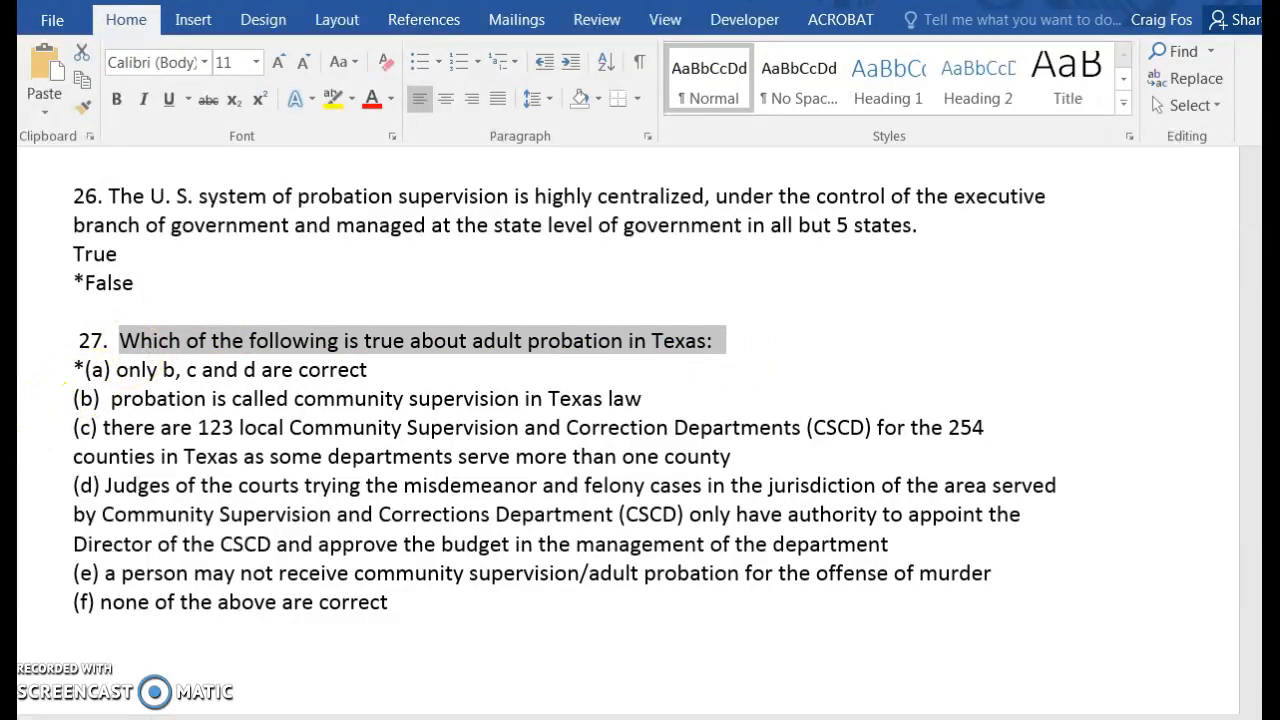
# Return to Blackboard and paste the copied stem as the Multiple Choice question's text.
pyautogui.hotkey('alt', 'Tab')
pyautogui.click(319, 623)
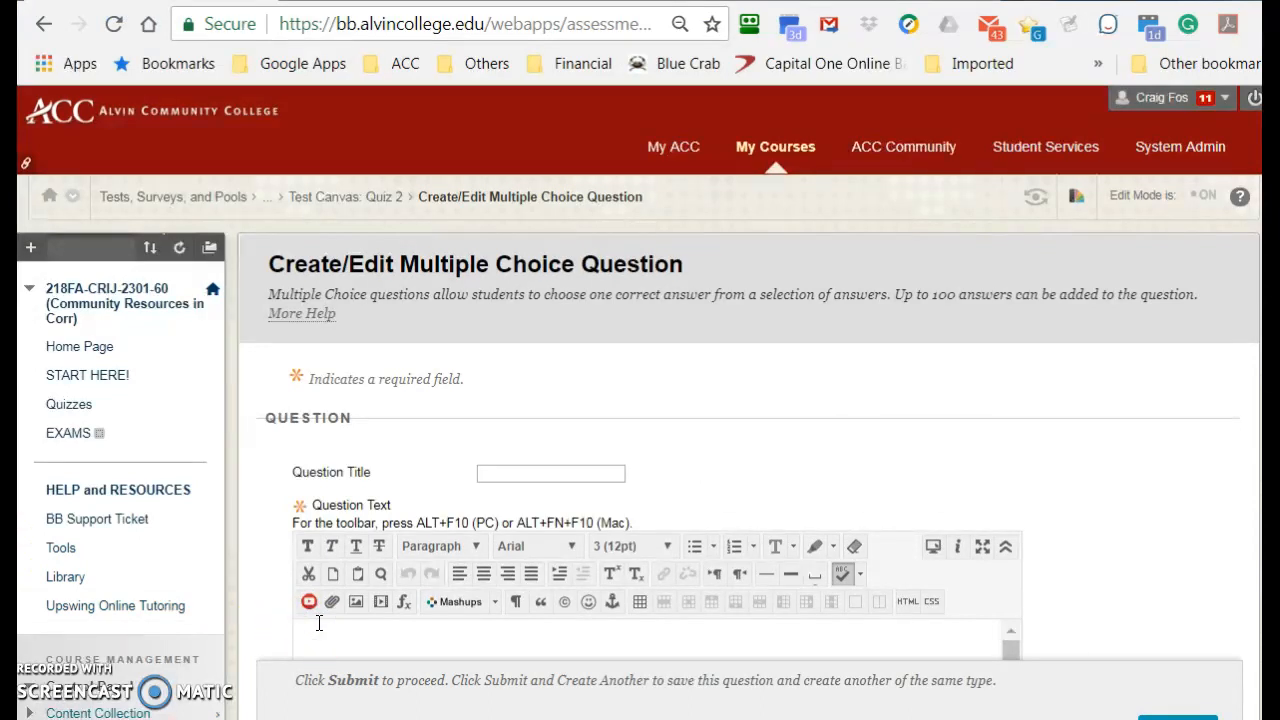
pyautogui.hotkey('ctrl', 'v')
# Set the Multiple Choice question's number of answers to 5.
pyautogui.scroll(-4, 1020, 520)
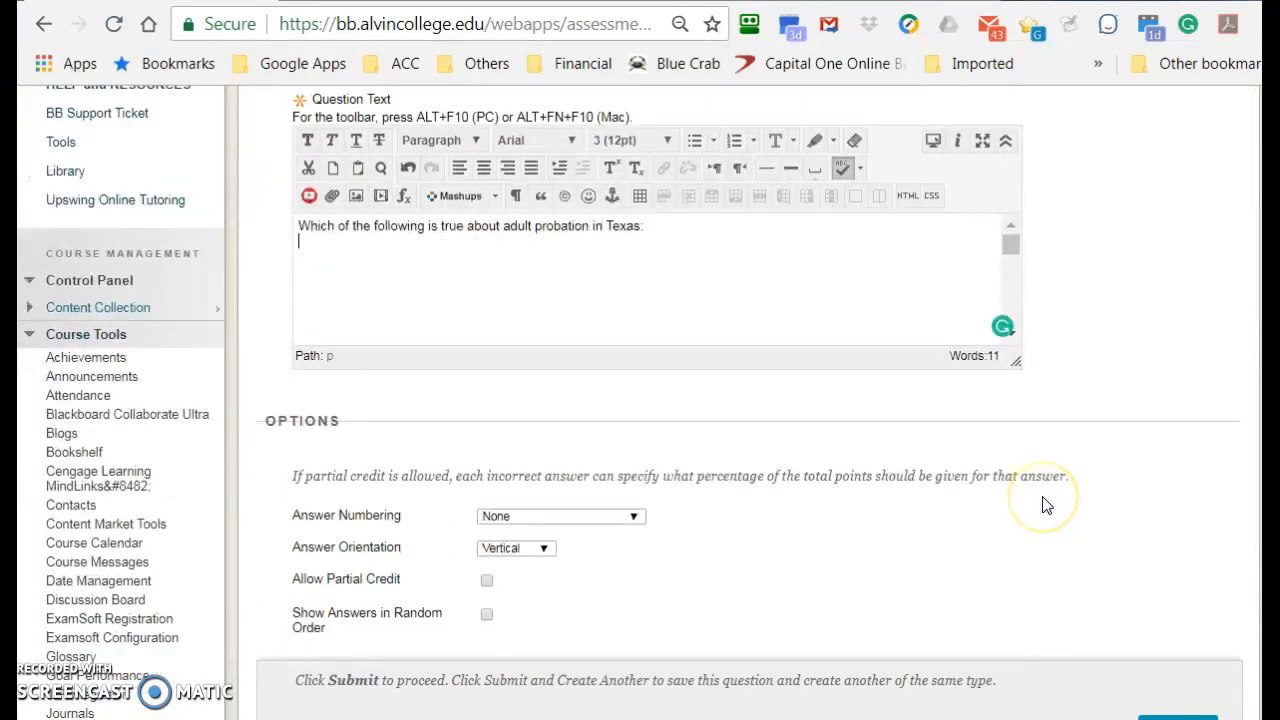
pyautogui.scroll(-5, 1043, 505)
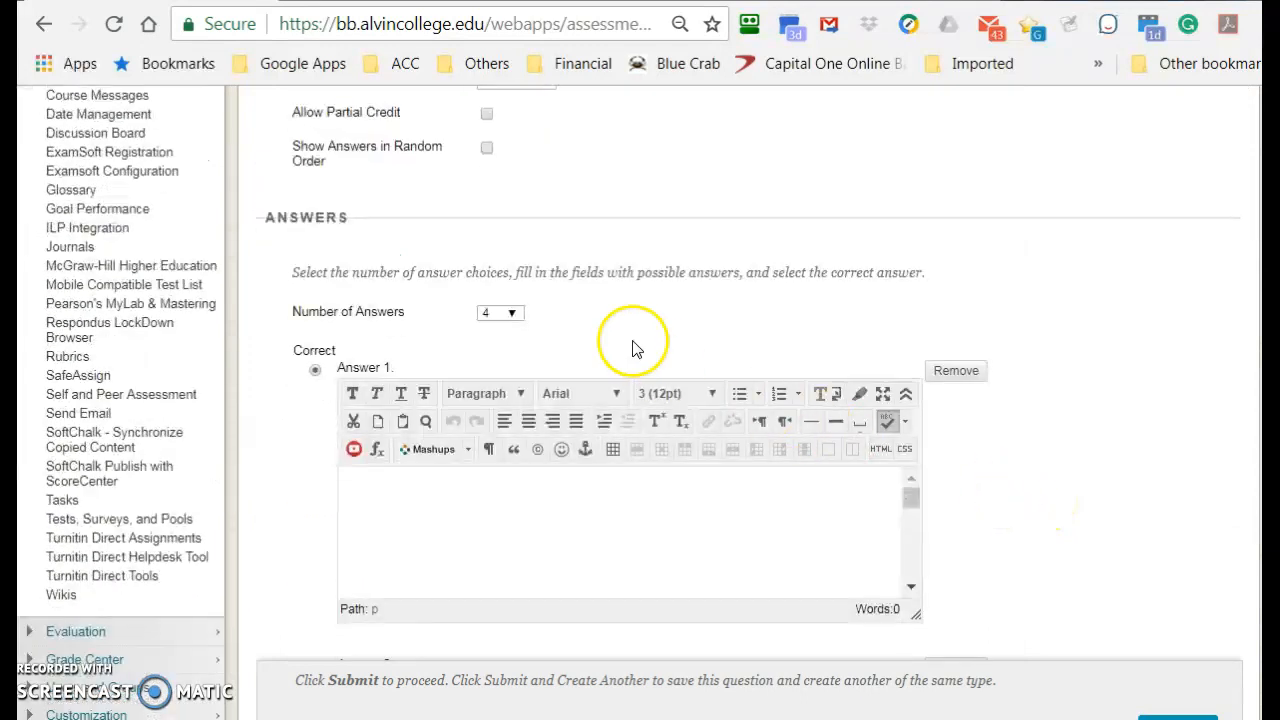
pyautogui.click(513, 316)
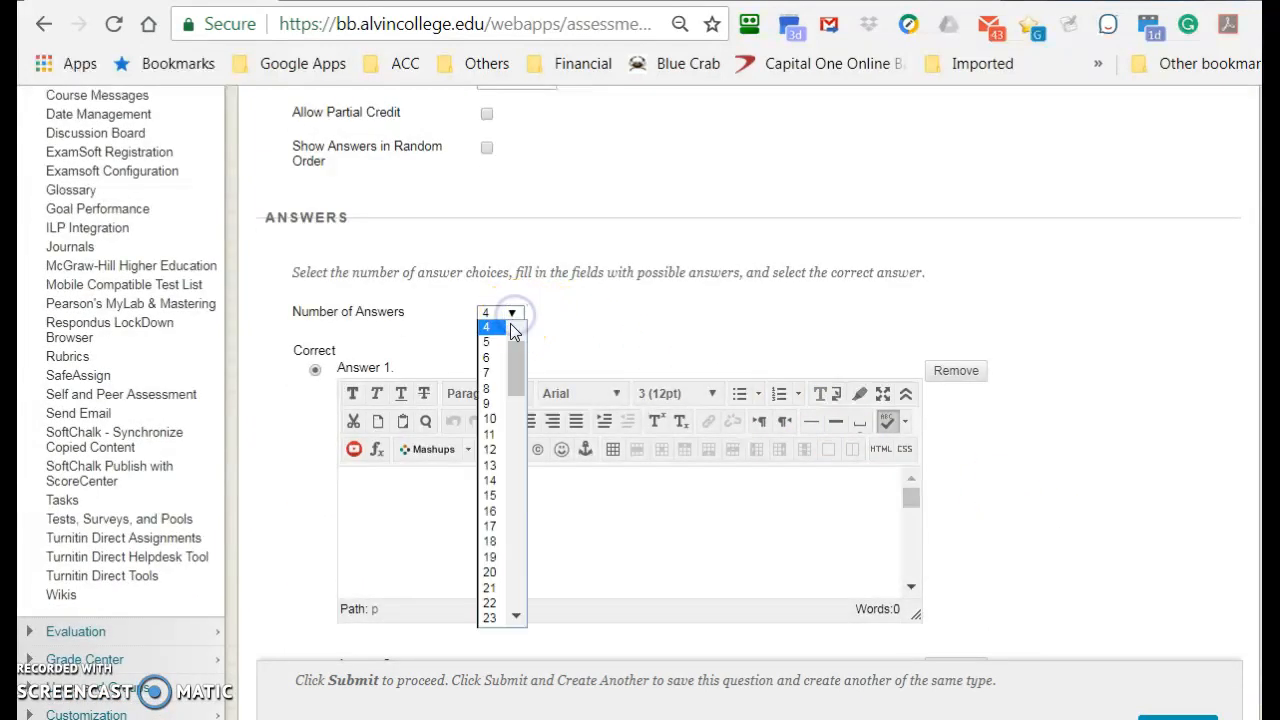
pyautogui.click(505, 346)
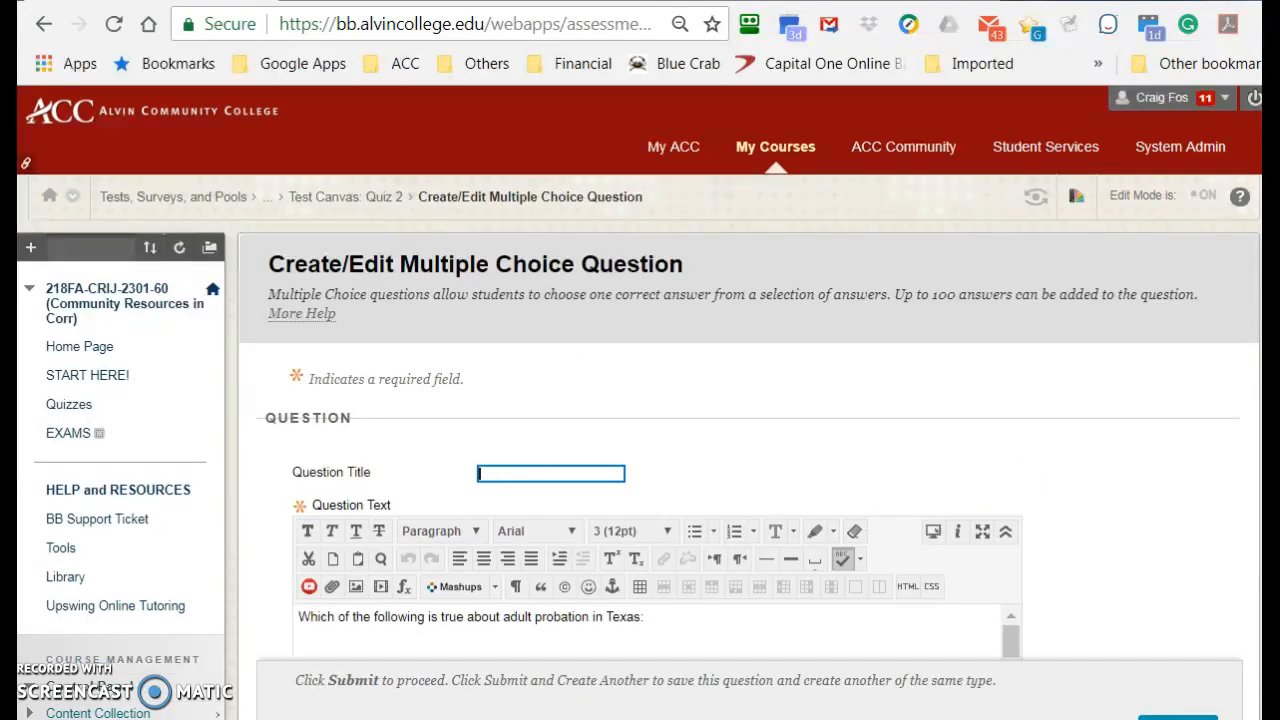
# Switch to Word and copy answer options (a) through (f) of question 27, leaving out the leading asterisk.
pyautogui.hotkey('alt', 'Tab')
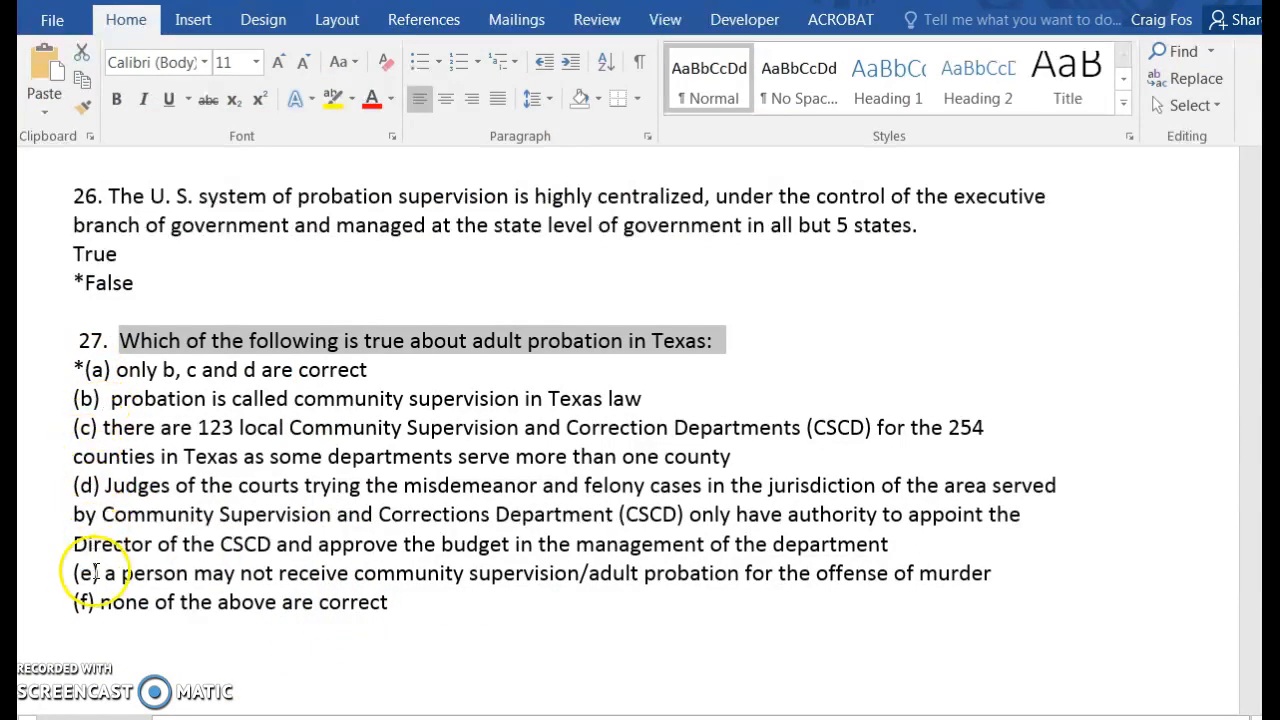
pyautogui.moveTo(388, 602); pyautogui.dragTo(86, 368)
pyautogui.hotkey('ctrl', 'c')
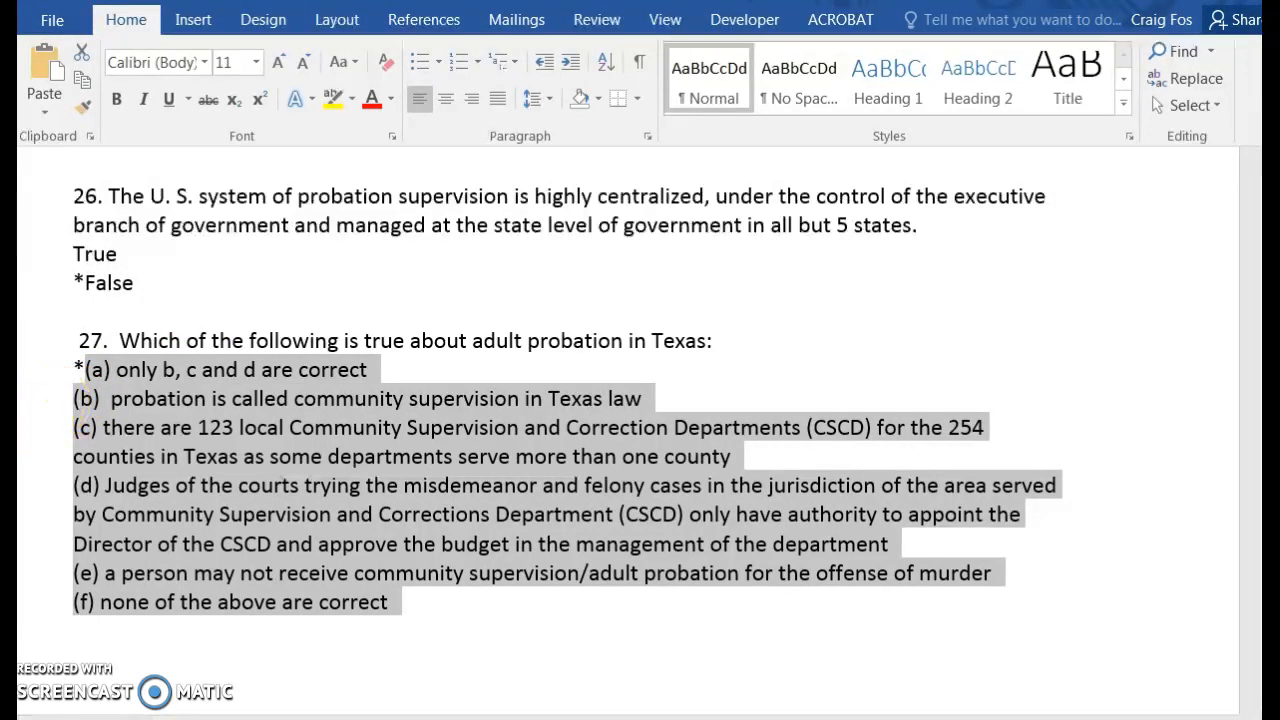
# Return to Blackboard and set the Multiple Choice question's number of answers to 6.
pyautogui.hotkey('alt', 'Tab')
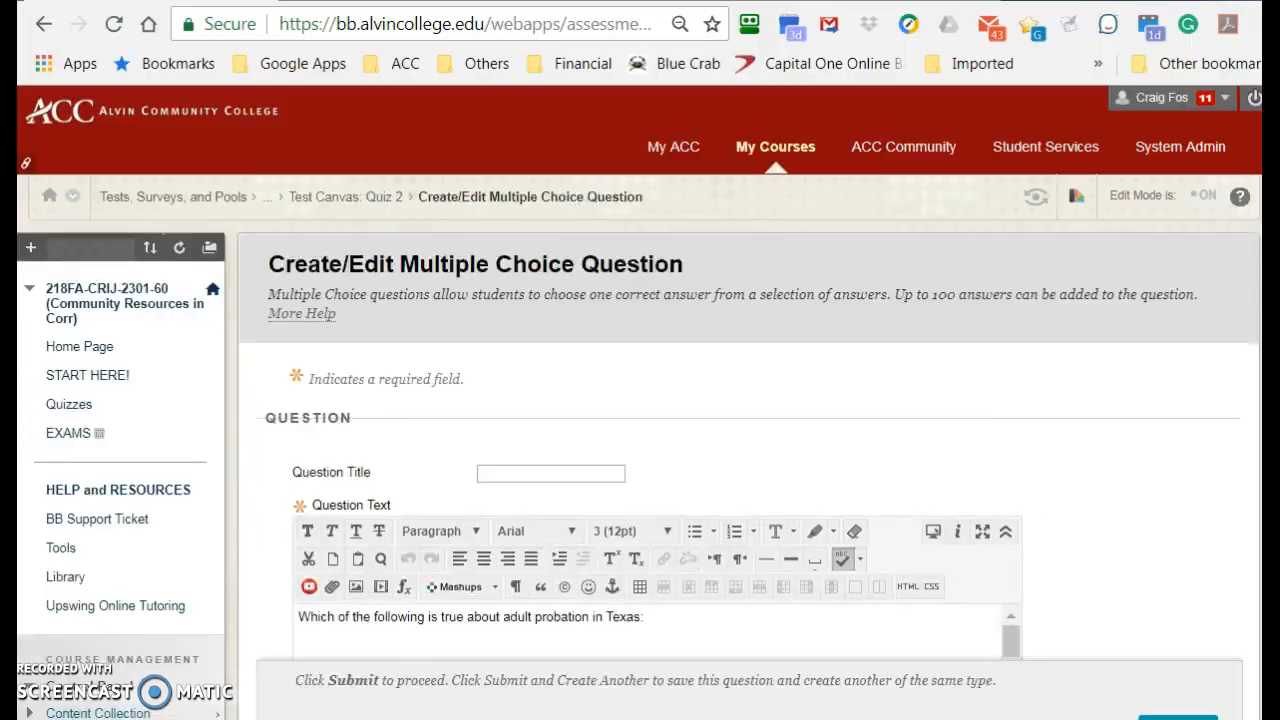
pyautogui.click(903, 378)
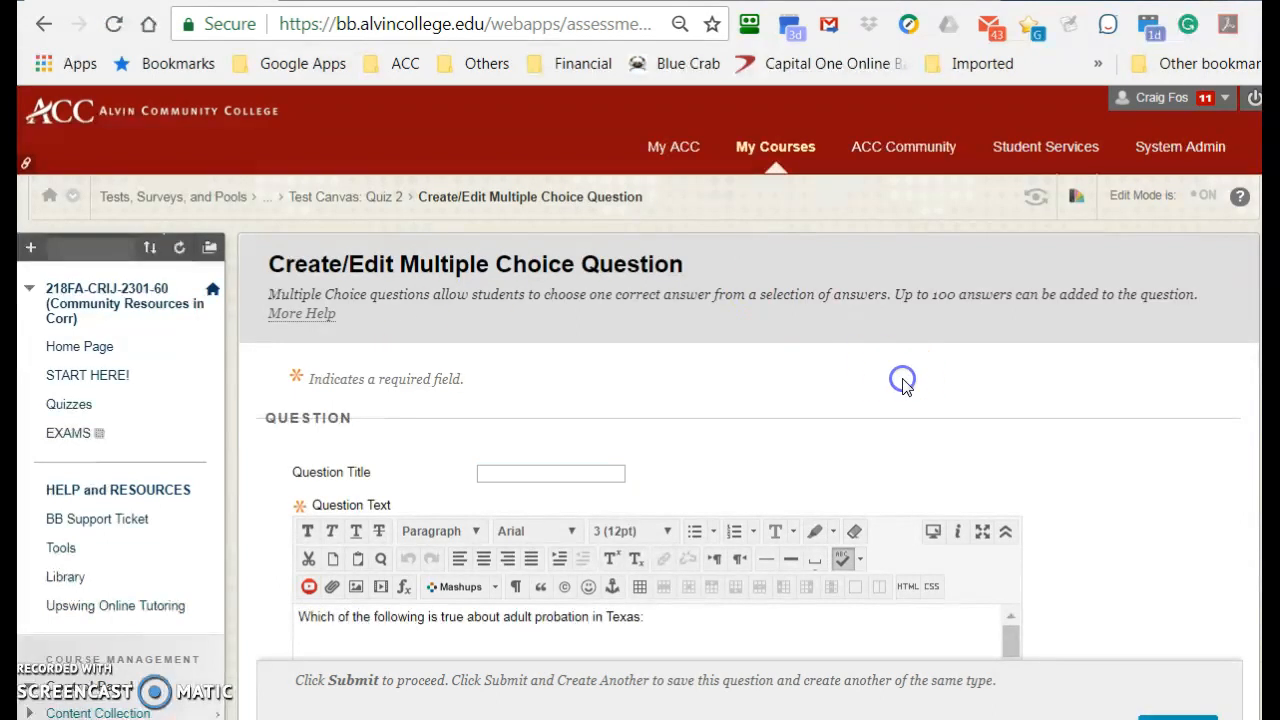
pyautogui.scroll(-5, 903, 380)
pyautogui.scroll(-5, 903, 385)
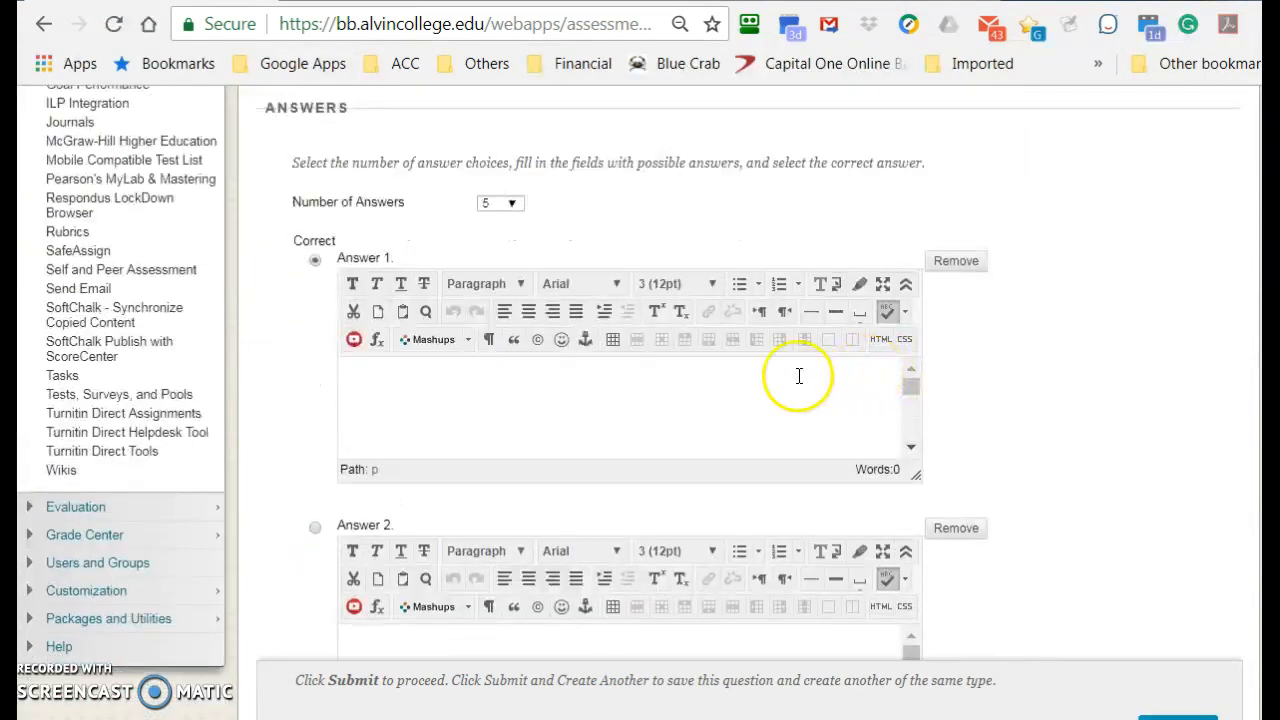
pyautogui.click(510, 205)
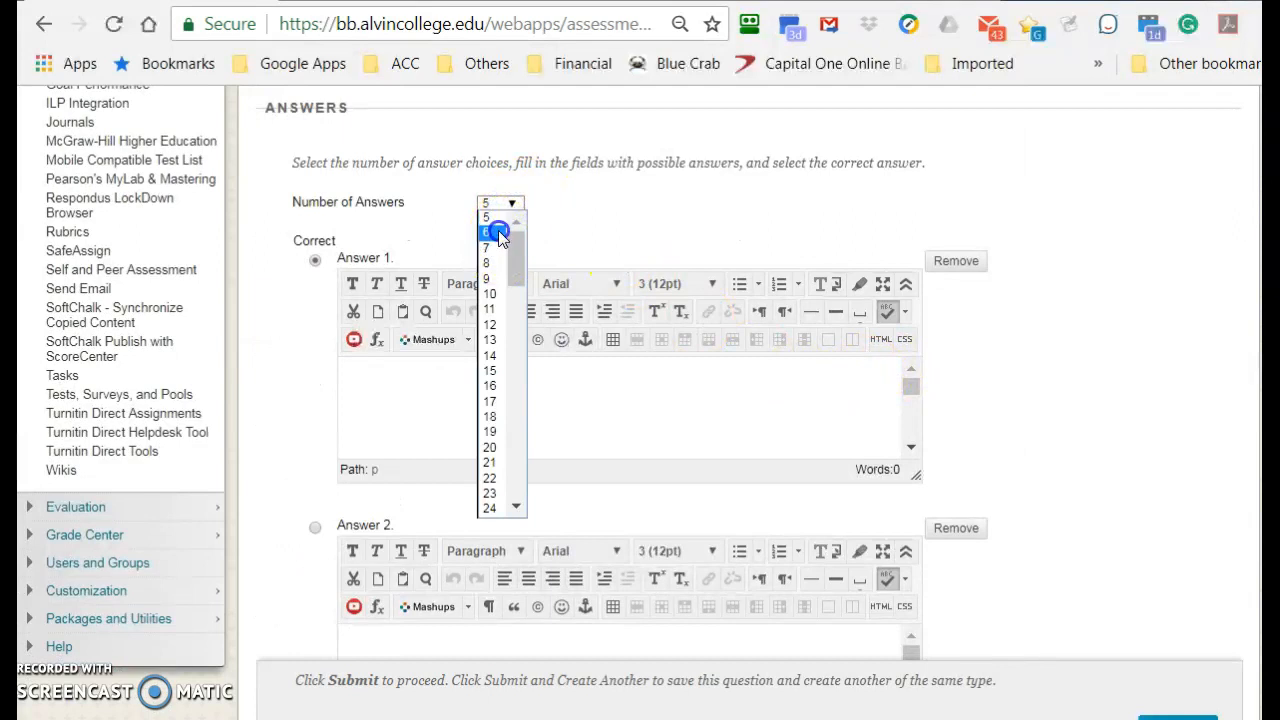
pyautogui.click(500, 232)
# Paste the copied options into Answer 1 and cut (b) through (f), keeping only "(a) only b, c and d are correct".
pyautogui.scroll(-3, 1057, 526)
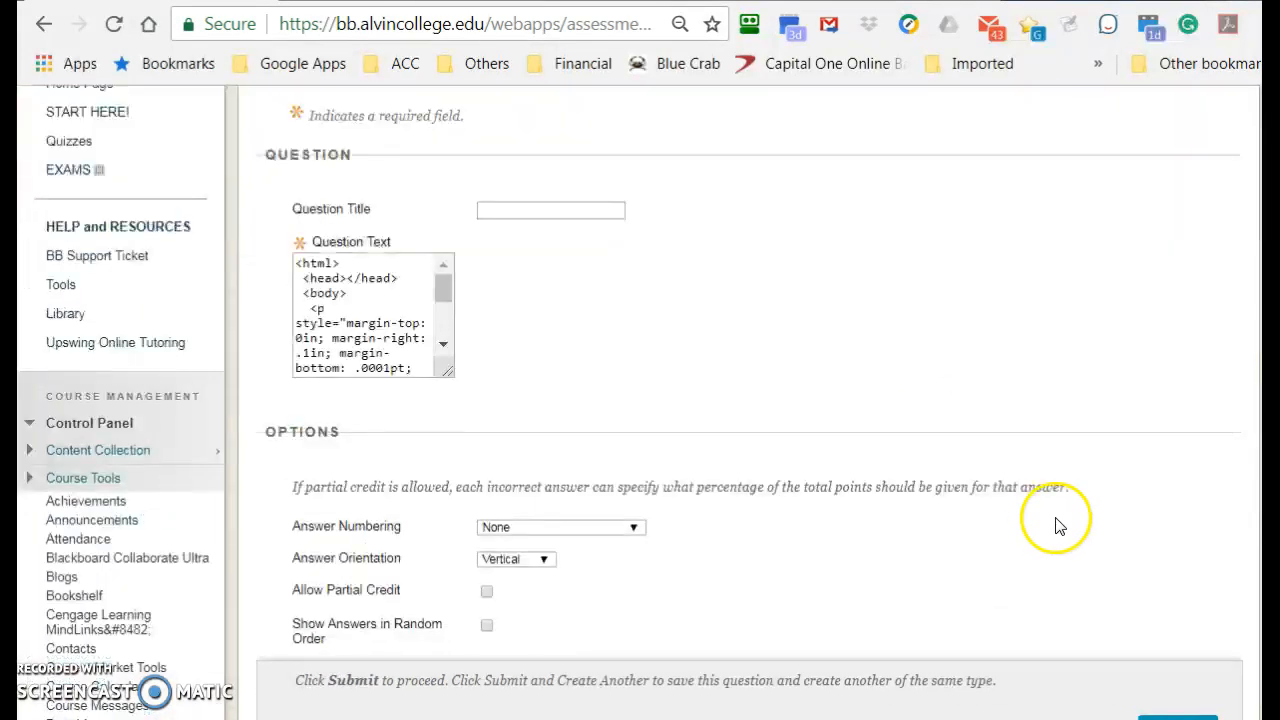
pyautogui.scroll(-8, 771, 447)
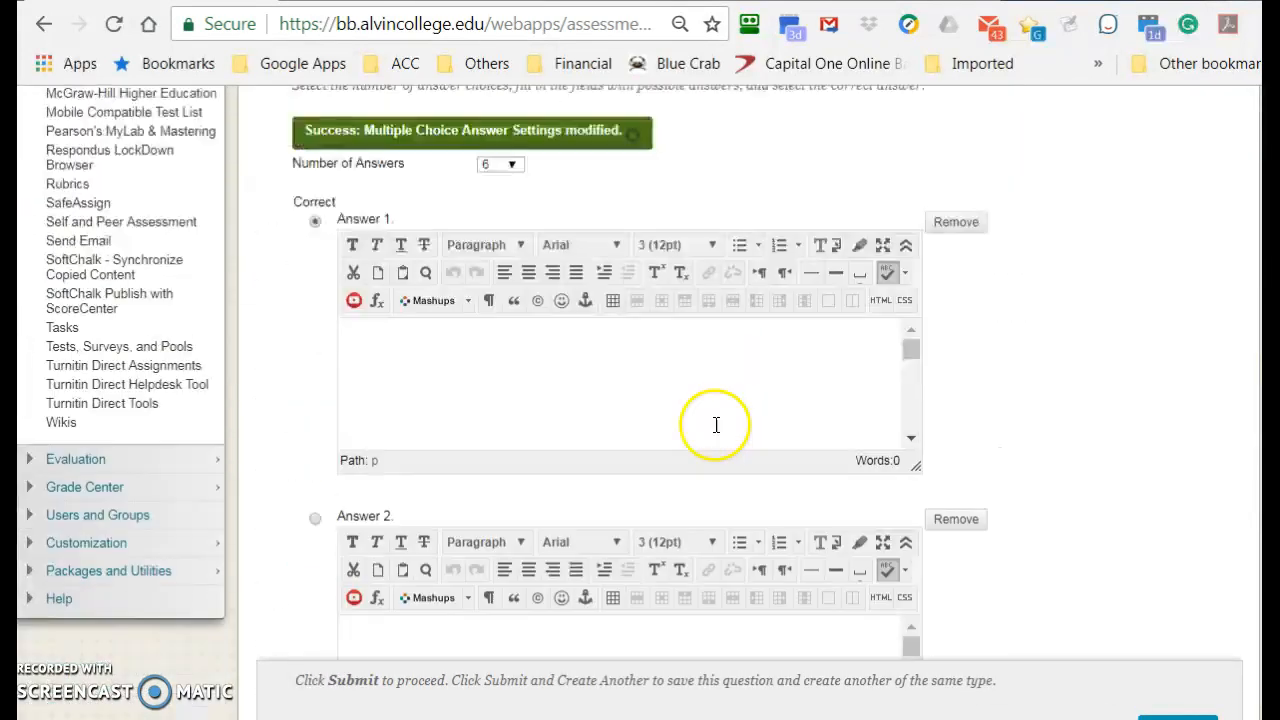
pyautogui.scroll(2, 714, 423)
pyautogui.click(473, 486)
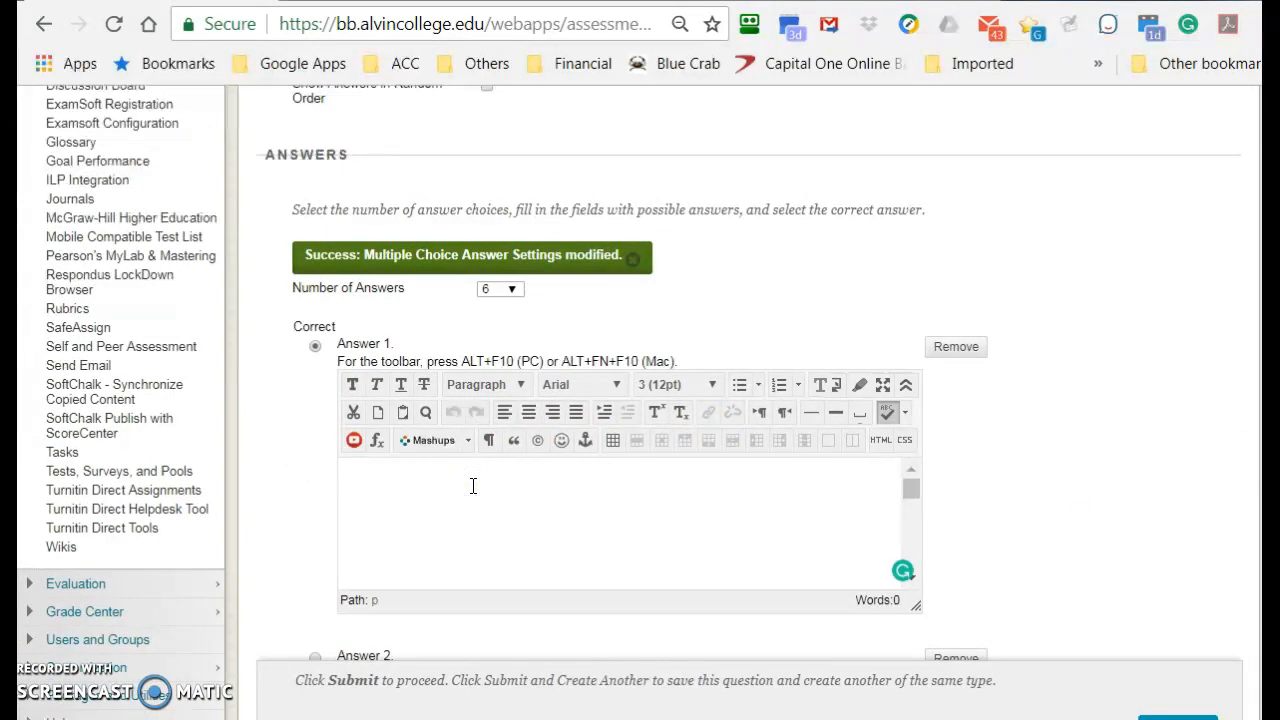
pyautogui.hotkey('ctrl', 'v')
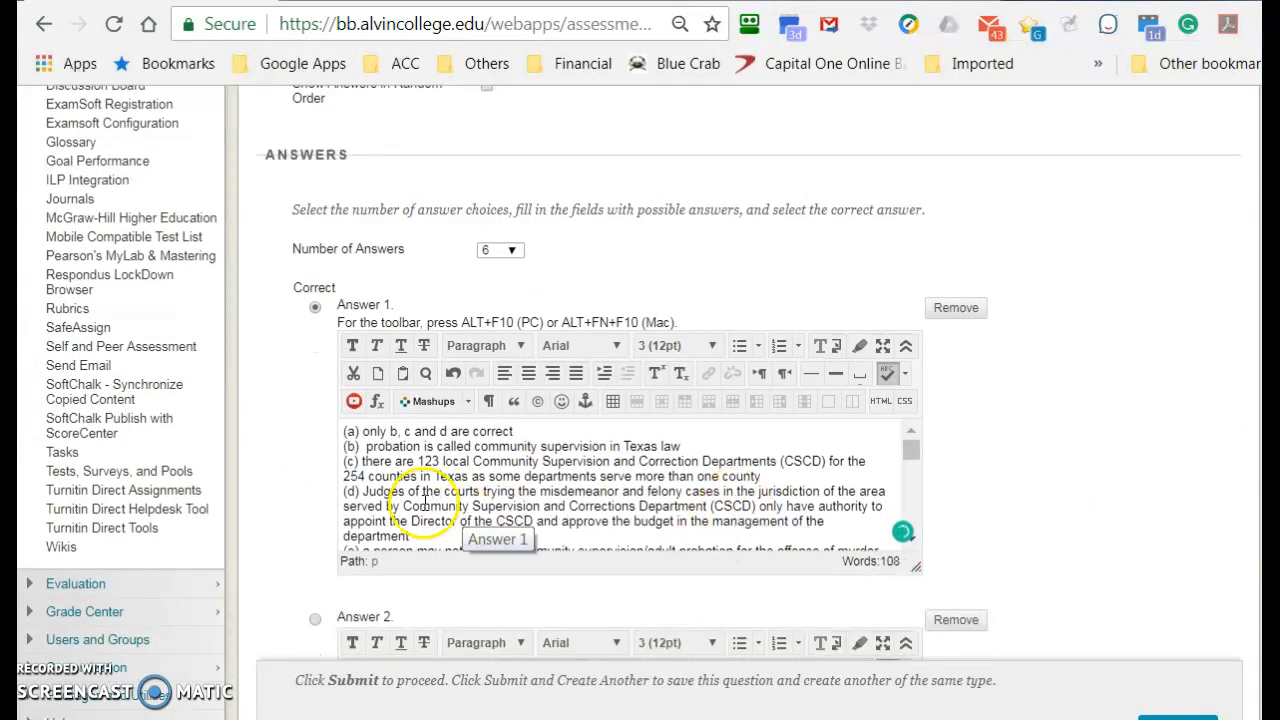
pyautogui.moveTo(343, 453); pyautogui.dragTo(501, 580)
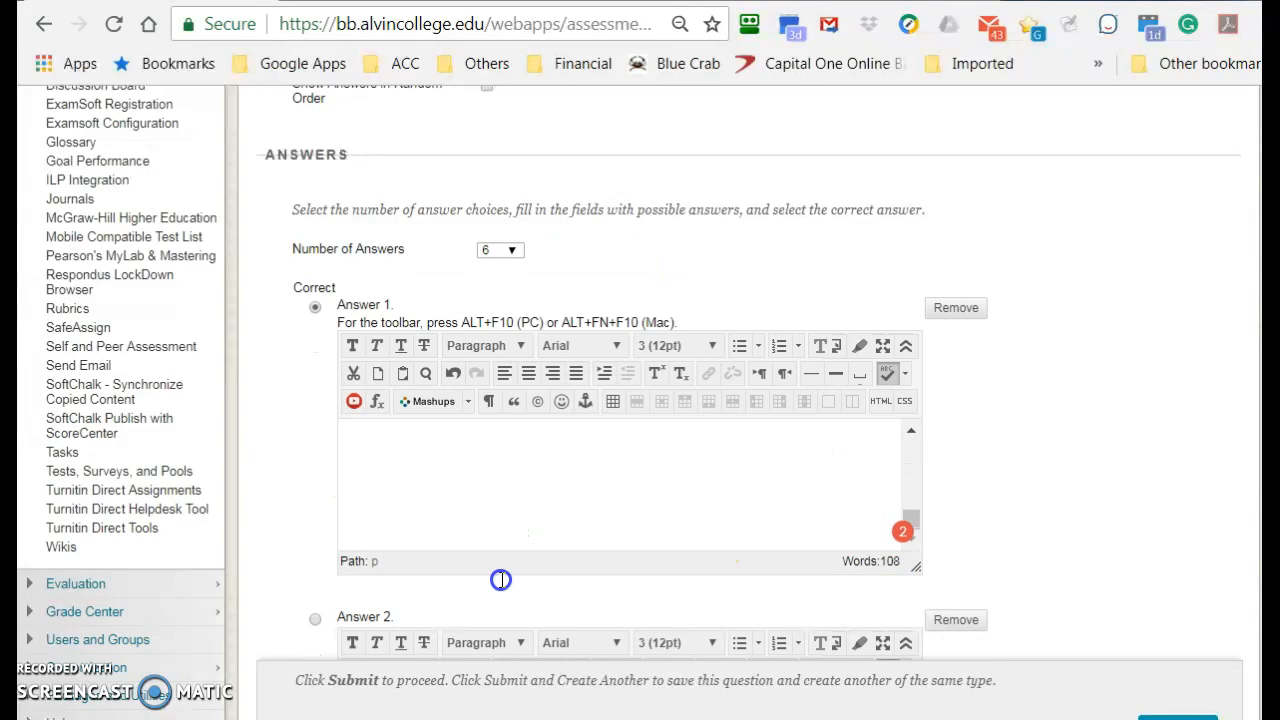
pyautogui.press('BackSpace')
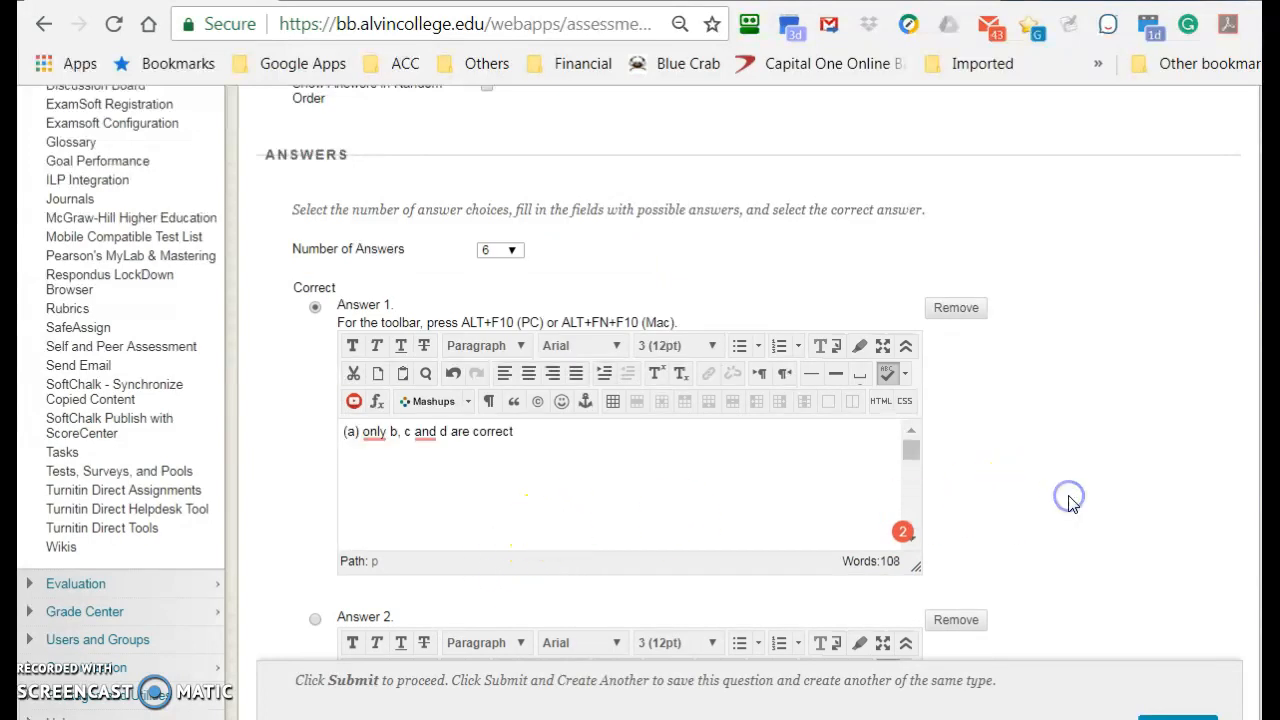
# Paste the cut options into Answer 2 and cut (c) through (f), keeping only "(b) probation is called community supervision in Texas law".
pyautogui.scroll(-3, 454, 486)
pyautogui.click(422, 491)
pyautogui.hotkey('ctrl', 'v')
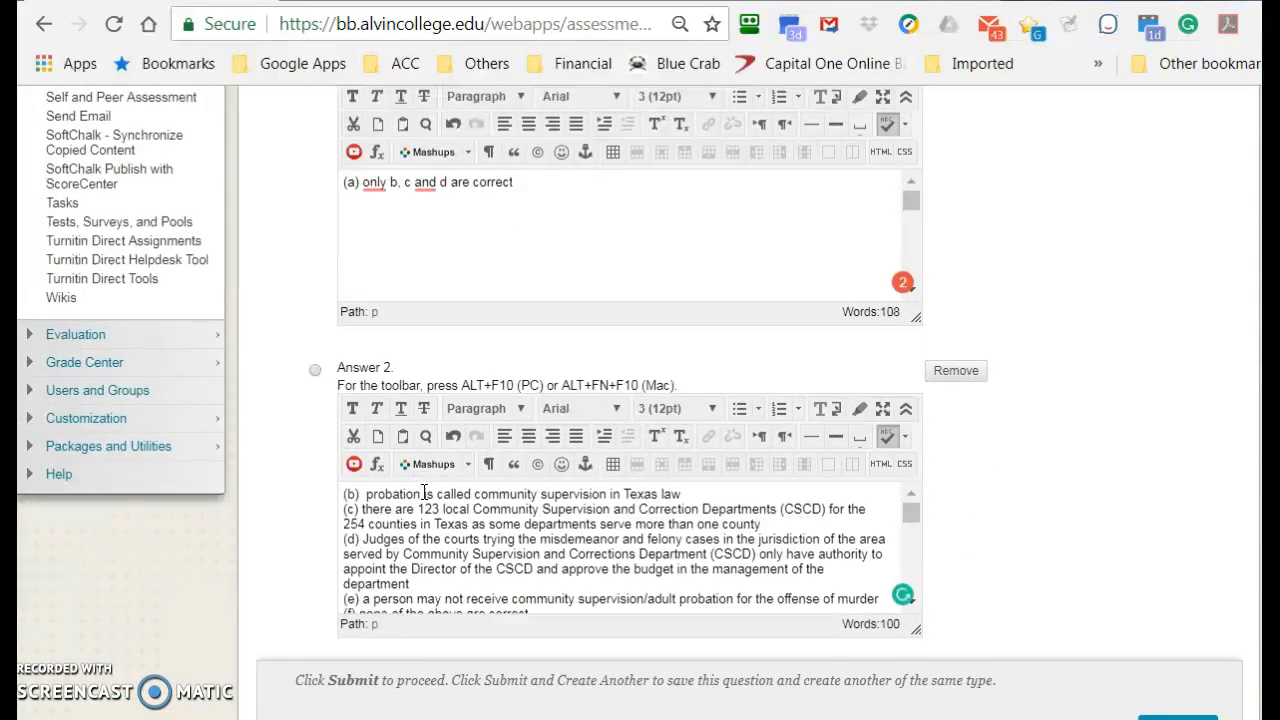
pyautogui.moveTo(566, 500); pyautogui.dragTo(337, 513)
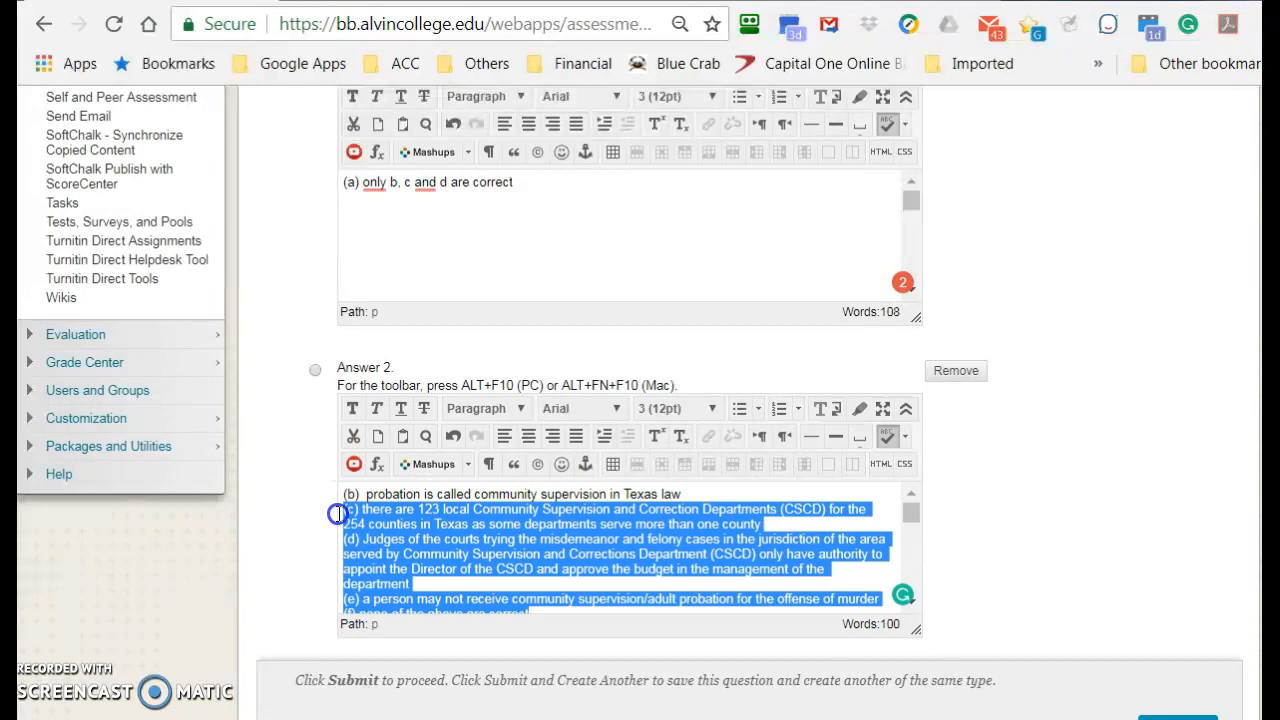
pyautogui.hotkey('ctrl', 'x')
# Paste the cut options into Answer 3 and cut (d) through (f), keeping only option (c) about the 123 local departments.
pyautogui.scroll(-3, 386, 518)
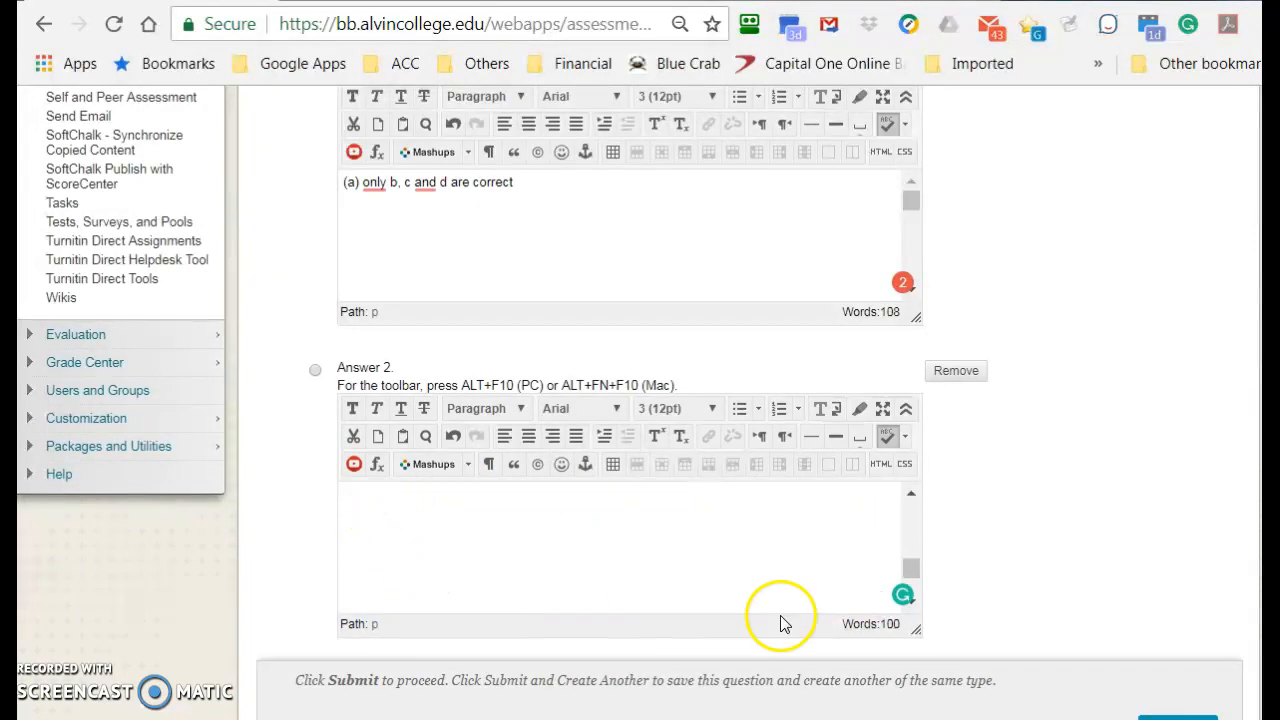
pyautogui.scroll(1, 995, 571)
pyautogui.scroll(6, 995, 571)
pyautogui.scroll(-9, 1057, 563)
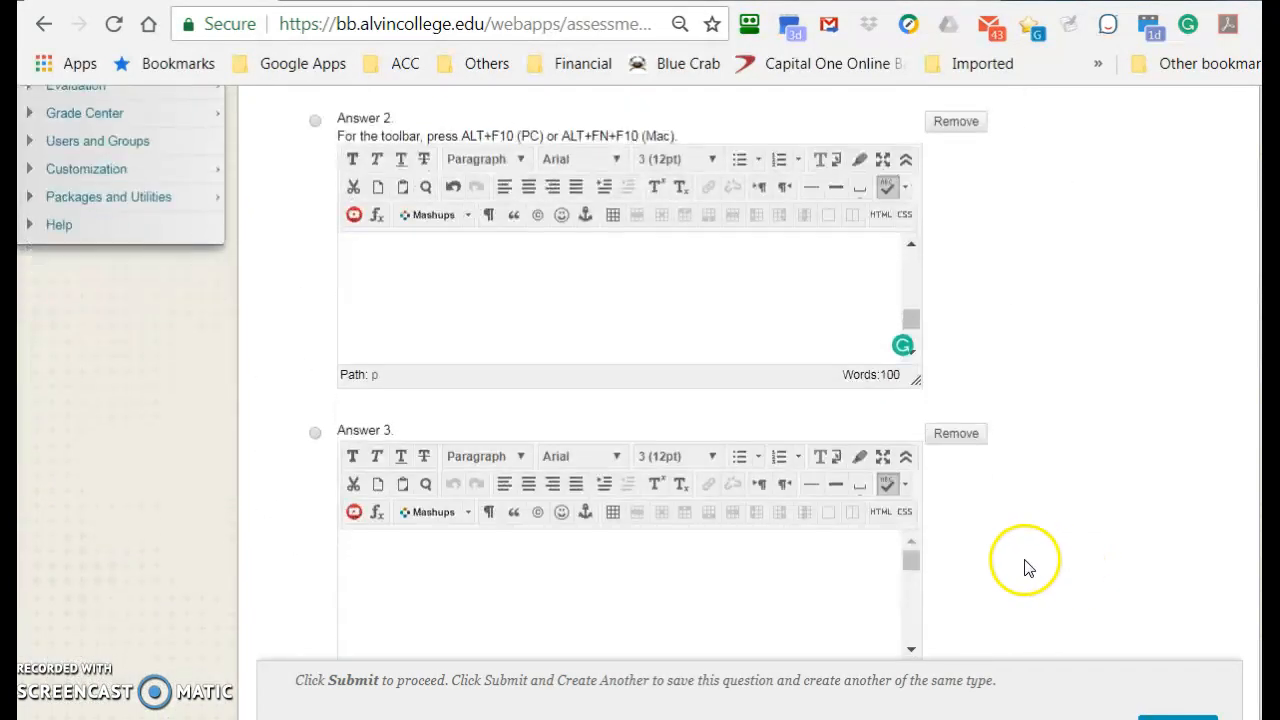
pyautogui.click(525, 580)
pyautogui.hotkey('ctrl', 'v')
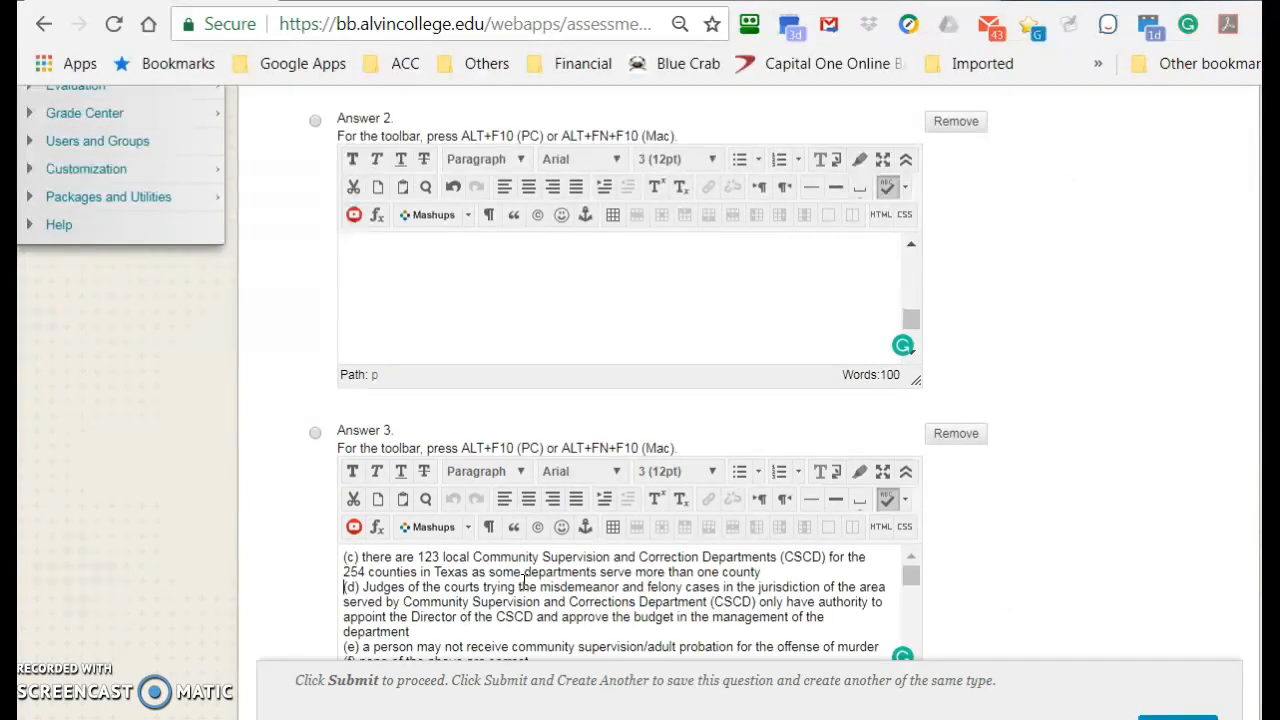
pyautogui.moveTo(345, 590); pyautogui.dragTo(480, 716)
pyautogui.hotkey('ctrl', 'x')
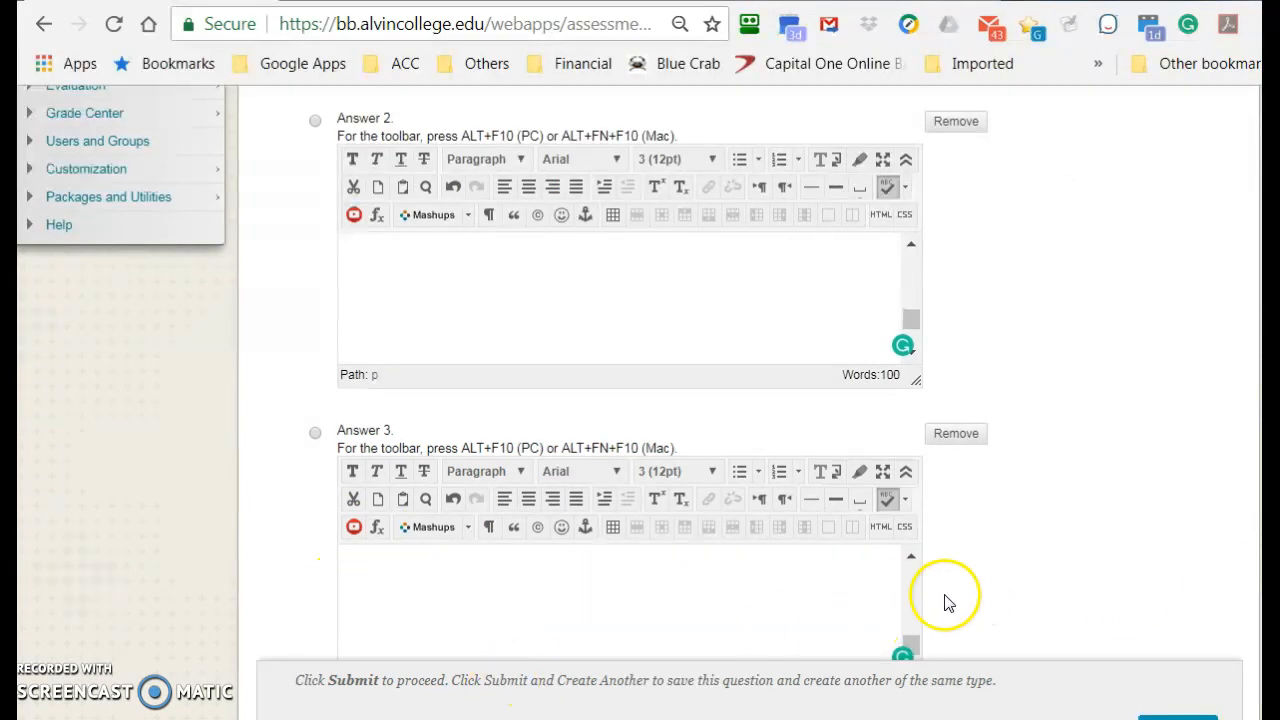
pyautogui.moveTo(909, 648); pyautogui.dragTo(914, 550)
# Paste the cut options into Answer 4 and cut (e) and (f), keeping only option (d) about judges of the courts.
pyautogui.scroll(-3, 1006, 557)
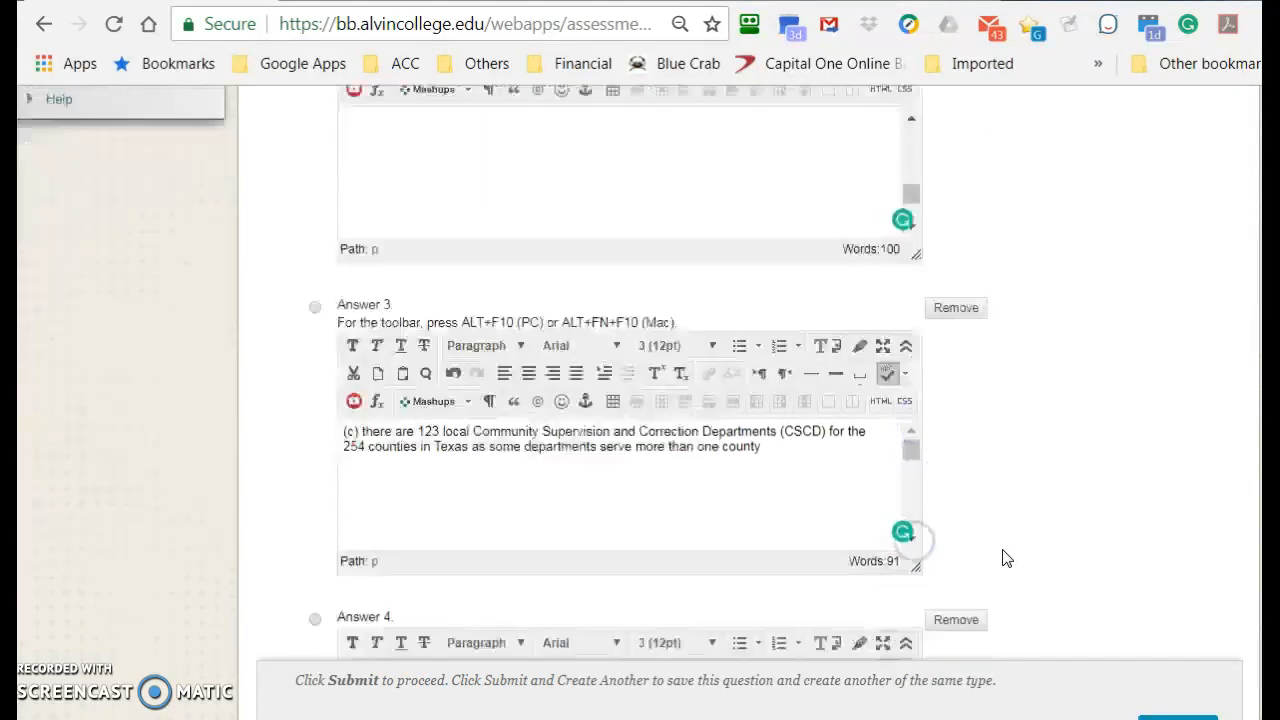
pyautogui.click(577, 619)
pyautogui.hotkey('ctrl', 'v')
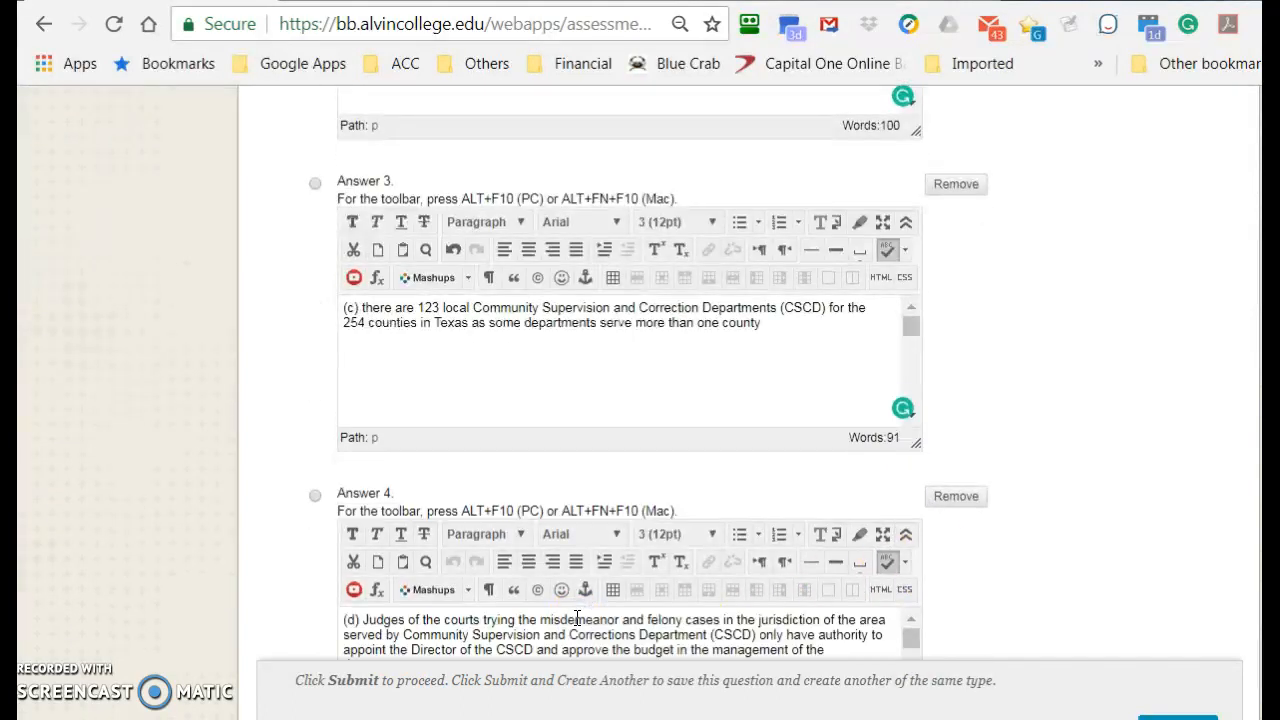
pyautogui.scroll(-1, 994, 620)
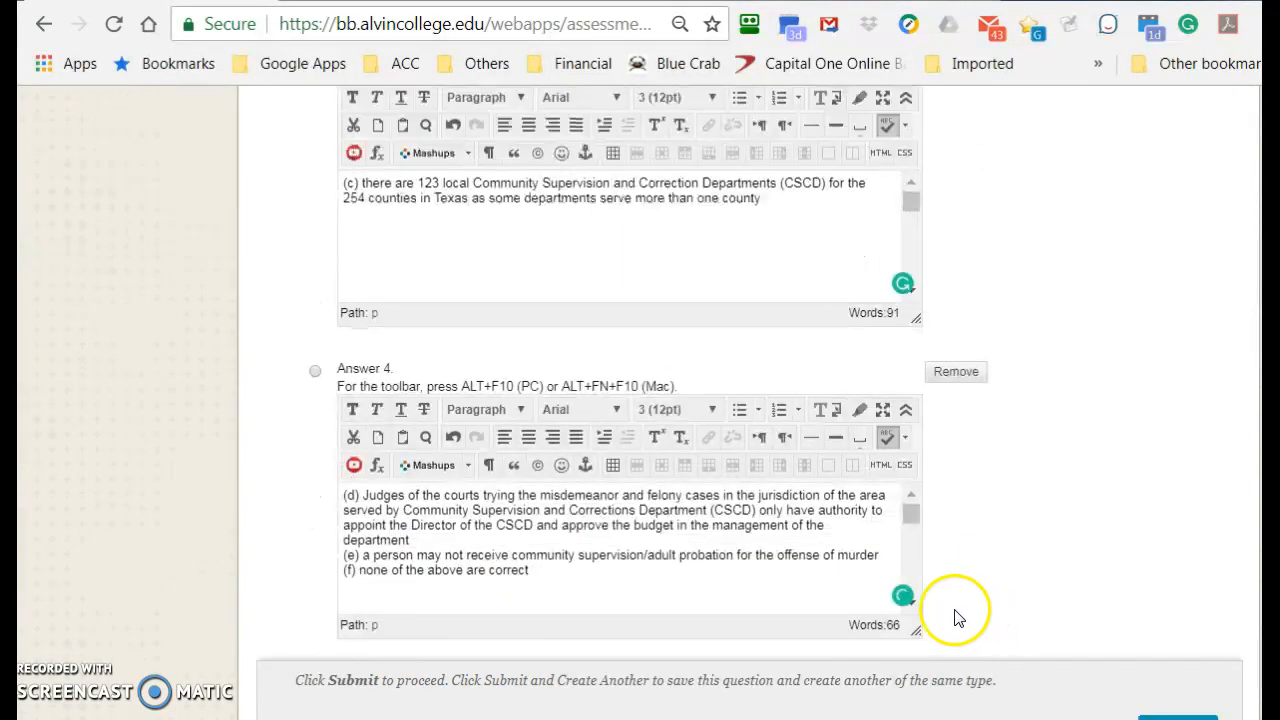
pyautogui.click(537, 571)
pyautogui.moveTo(537, 571); pyautogui.dragTo(346, 562)
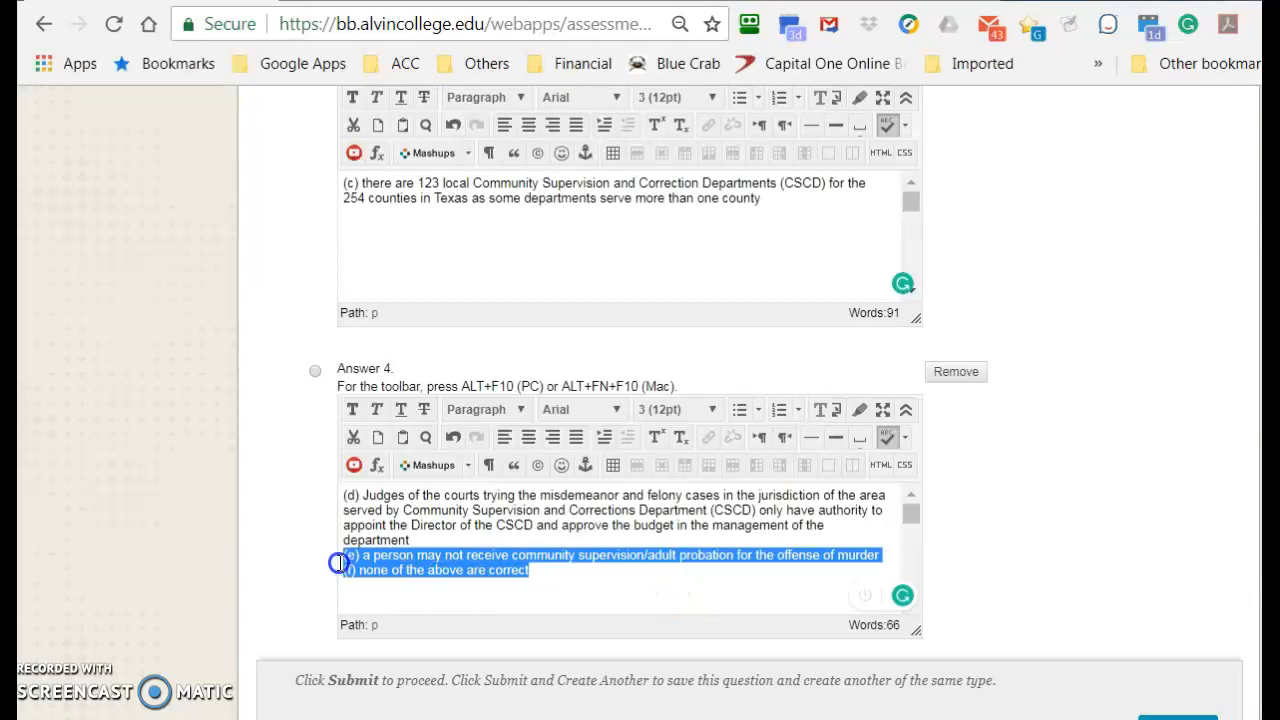
pyautogui.hotkey('ctrl', 'x')
# Paste the cut options into Answer 5 and cut (f), keeping only option (e) about the offense of murder.
pyautogui.scroll(-1, 1095, 515)
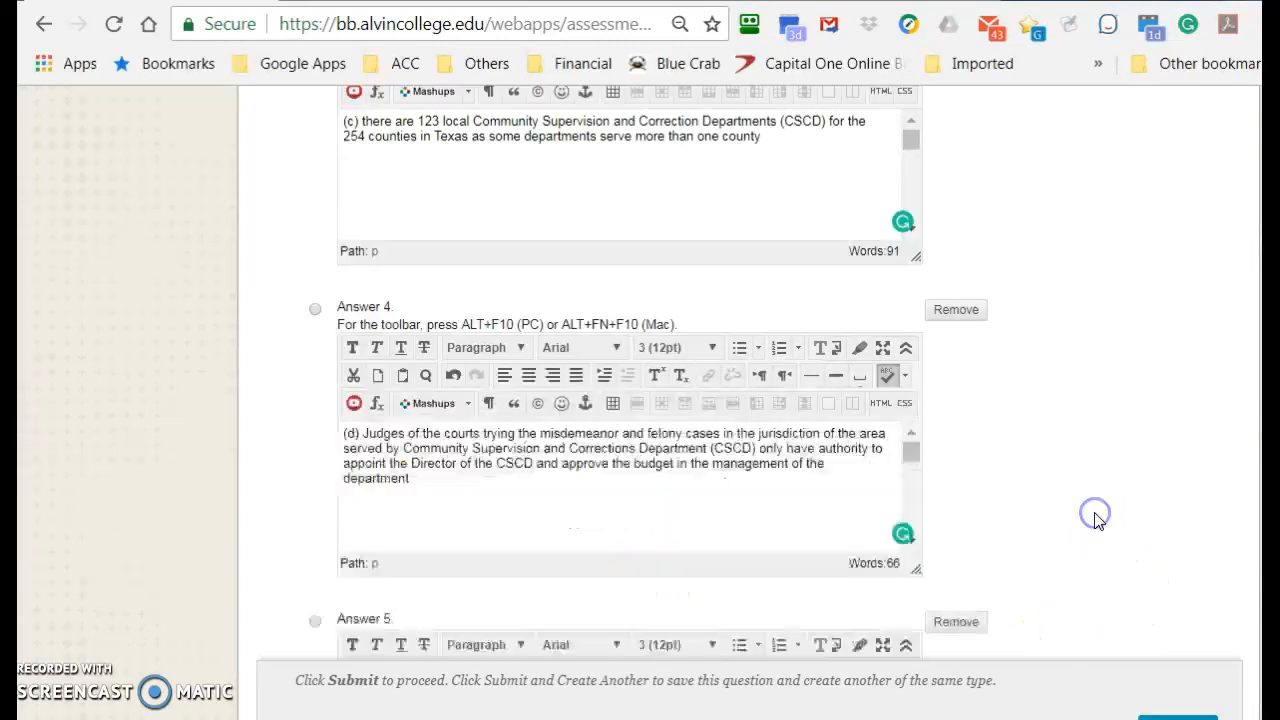
pyautogui.scroll(-3, 1095, 515)
pyautogui.click(514, 491)
pyautogui.hotkey('ctrl', 'v')
pyautogui.click(555, 458)
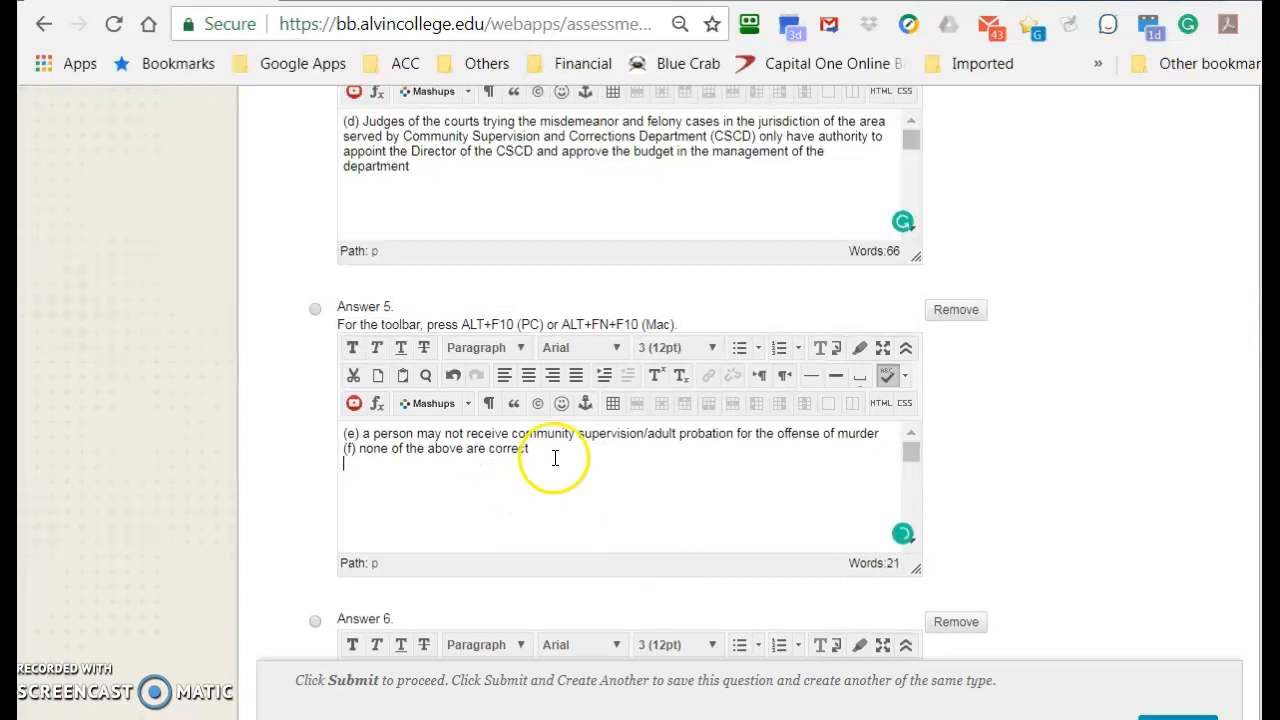
pyautogui.moveTo(555, 458); pyautogui.dragTo(283, 449)
pyautogui.hotkey('ctrl', 'x')
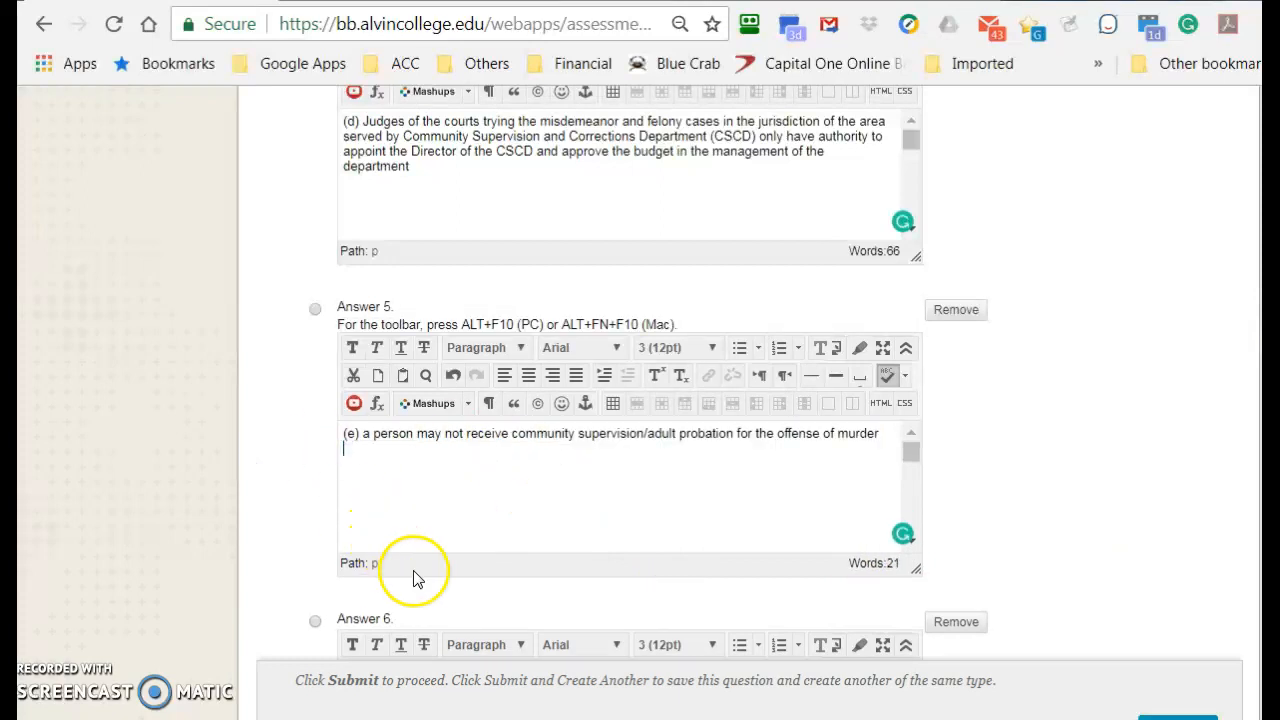
# Paste the remaining option "(f) none of the above are correct" into Answer 6.
pyautogui.scroll(-2, 416, 578)
pyautogui.click(400, 628)
pyautogui.hotkey('ctrl', 'v')
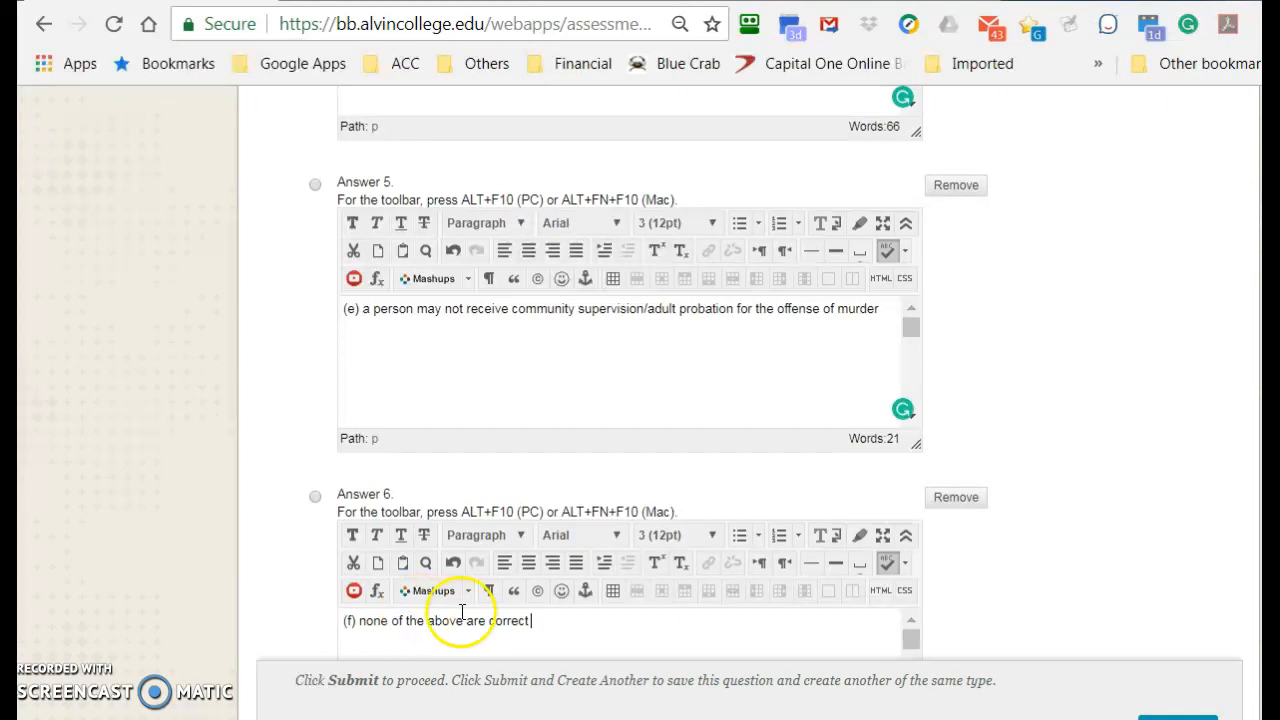
pyautogui.scroll(-1, 1095, 632)
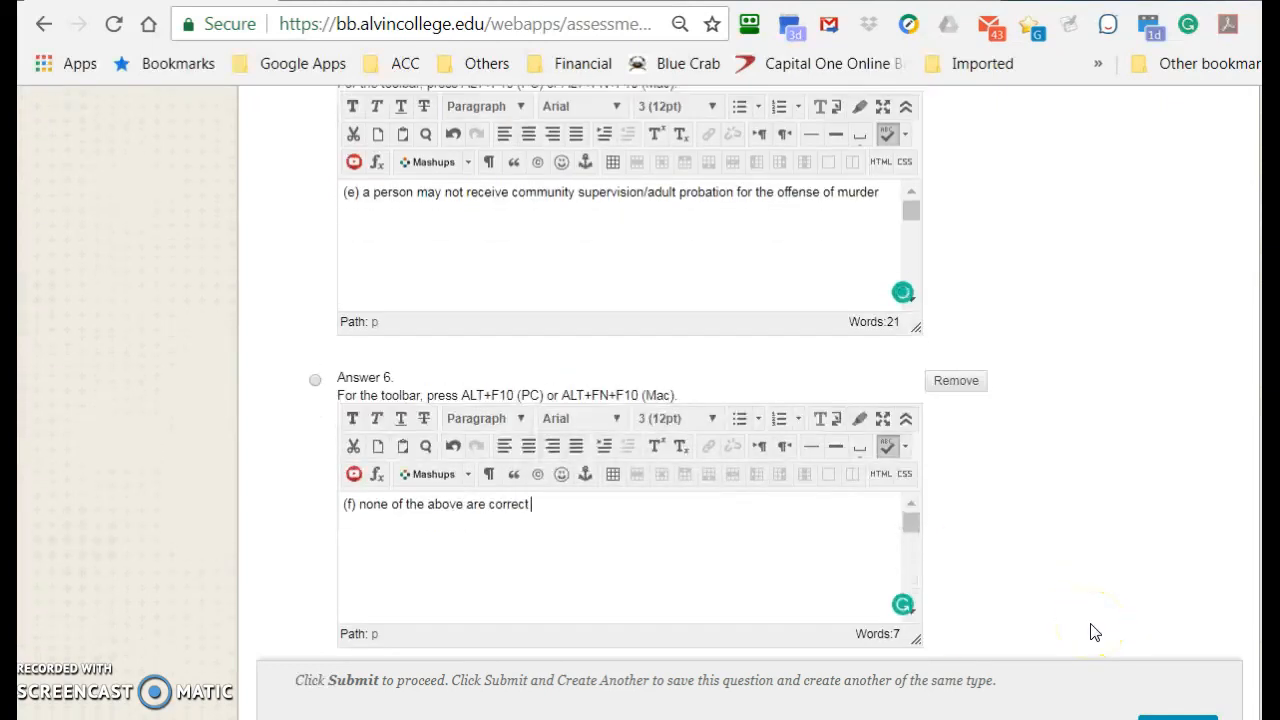
# Mark Answer 1 as the correct choice and submit the Multiple Choice question.
pyautogui.scroll(10, 1095, 632)
pyautogui.scroll(5, 1095, 632)
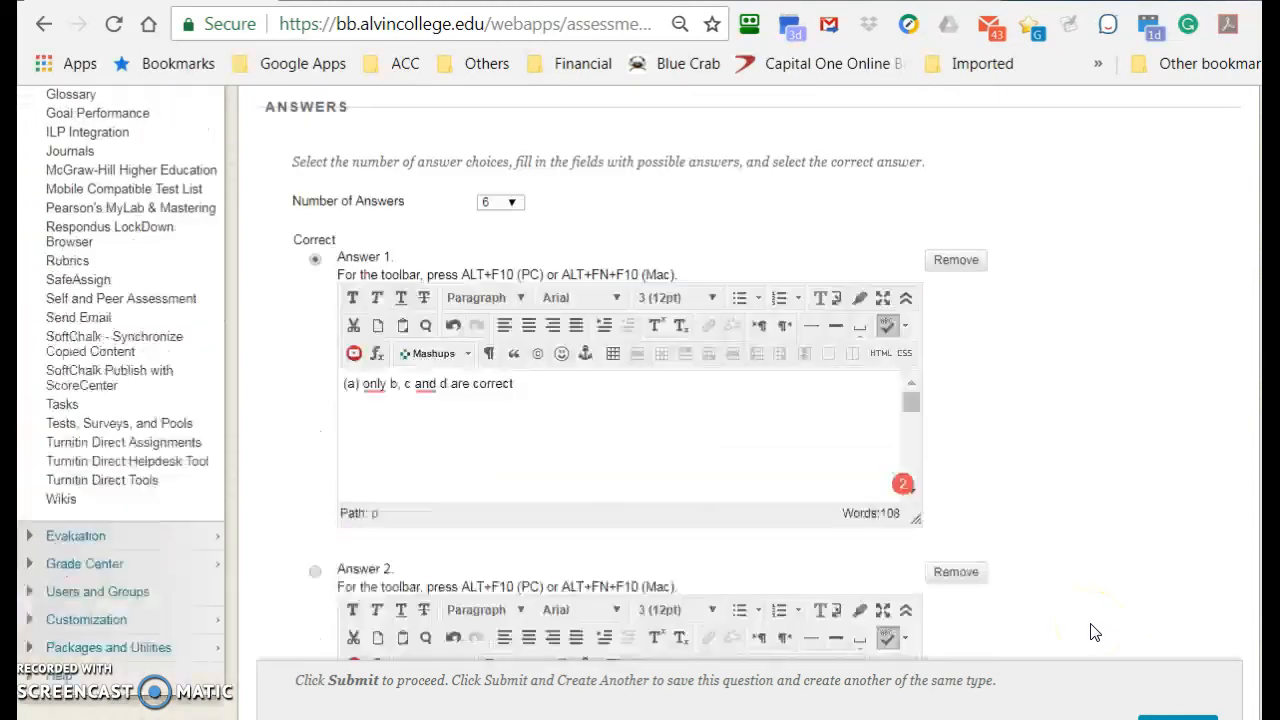
pyautogui.click(314, 310)
pyautogui.click(315, 312)
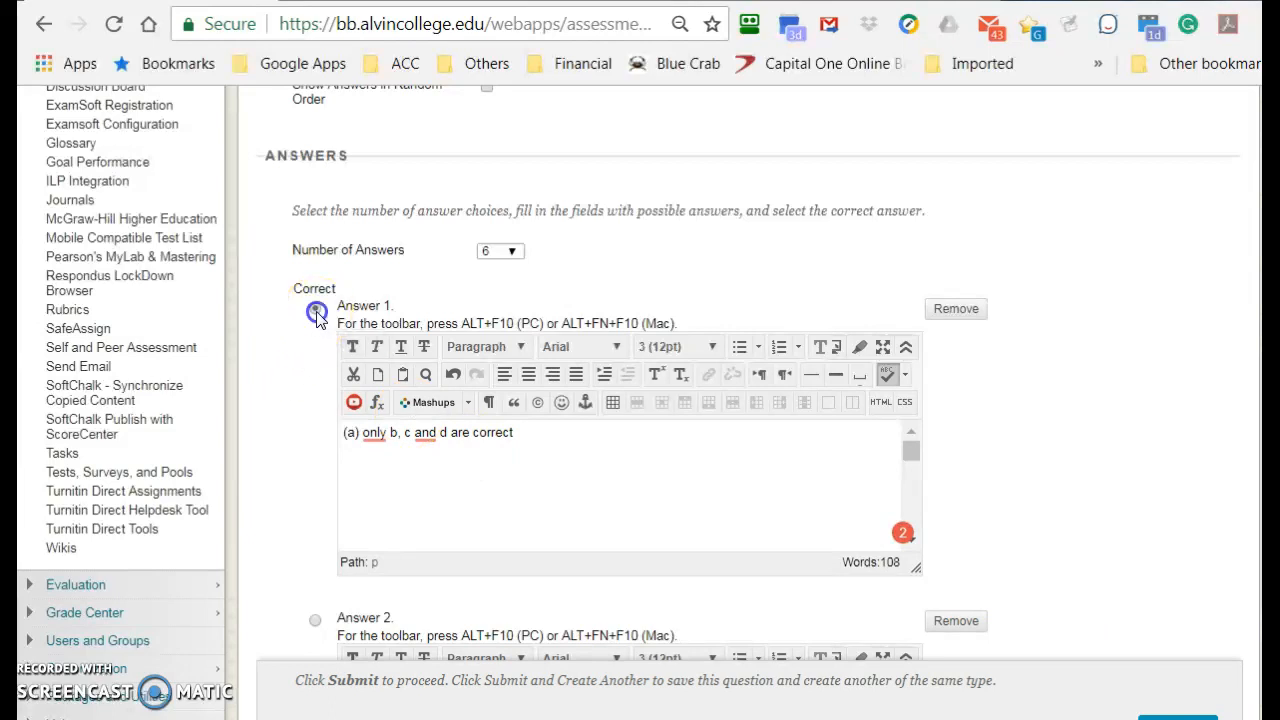
pyautogui.click(316, 311)
pyautogui.scroll(-4, 1195, 600)
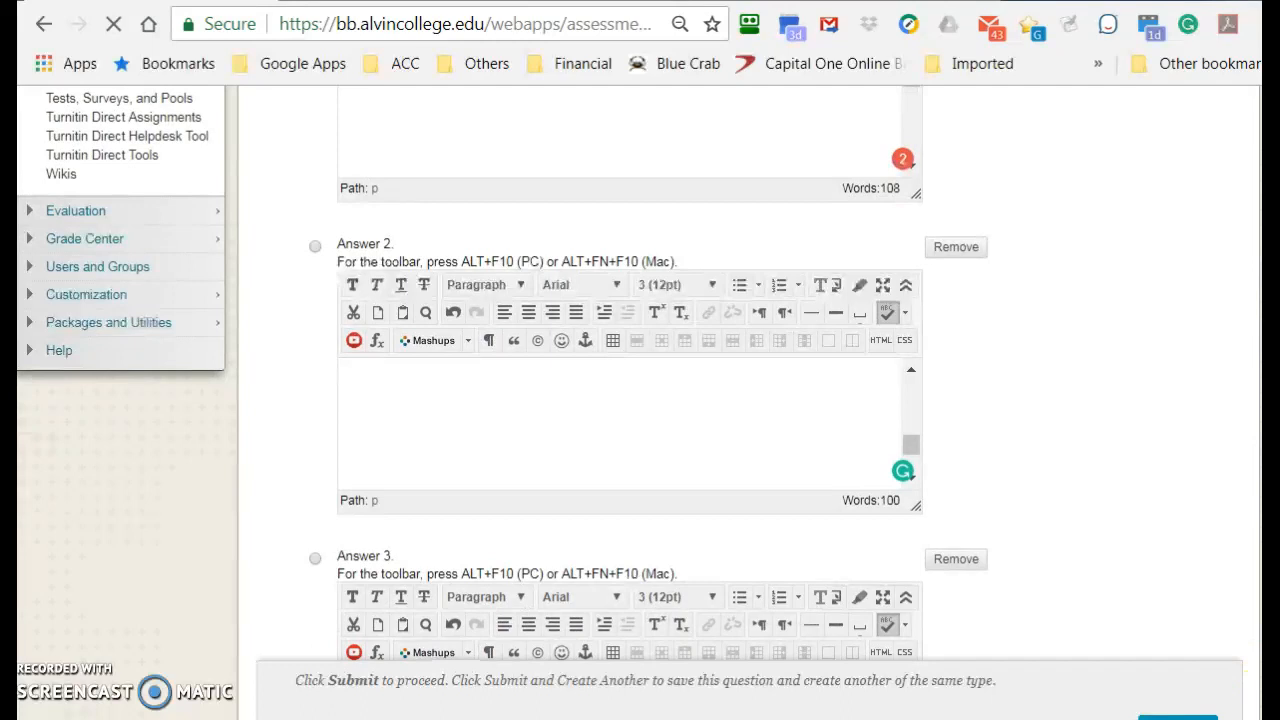
pyautogui.scroll(-8, 1052, 553)
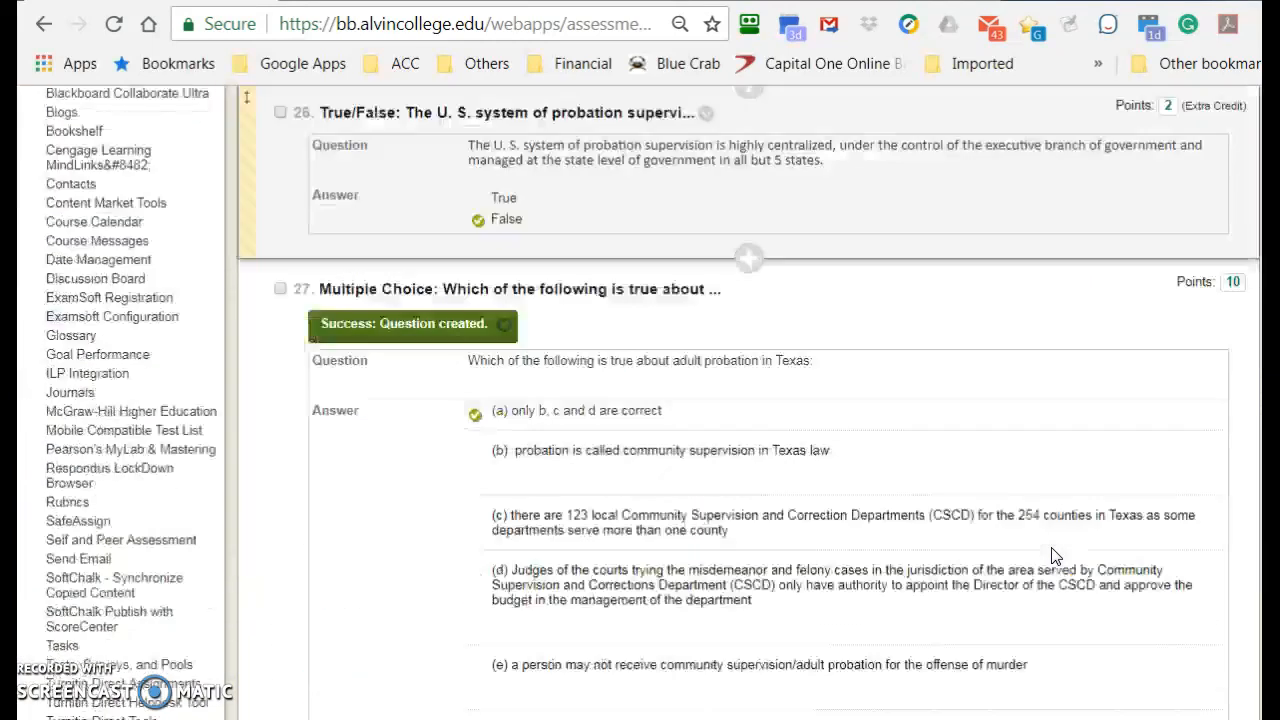
# Set the new Multiple Choice question's points to 2 and mark it as extra credit.
pyautogui.click(1231, 262)
pyautogui.click(1013, 271)
pyautogui.moveTo(1013, 271); pyautogui.dragTo(929, 263)
pyautogui.write('2')
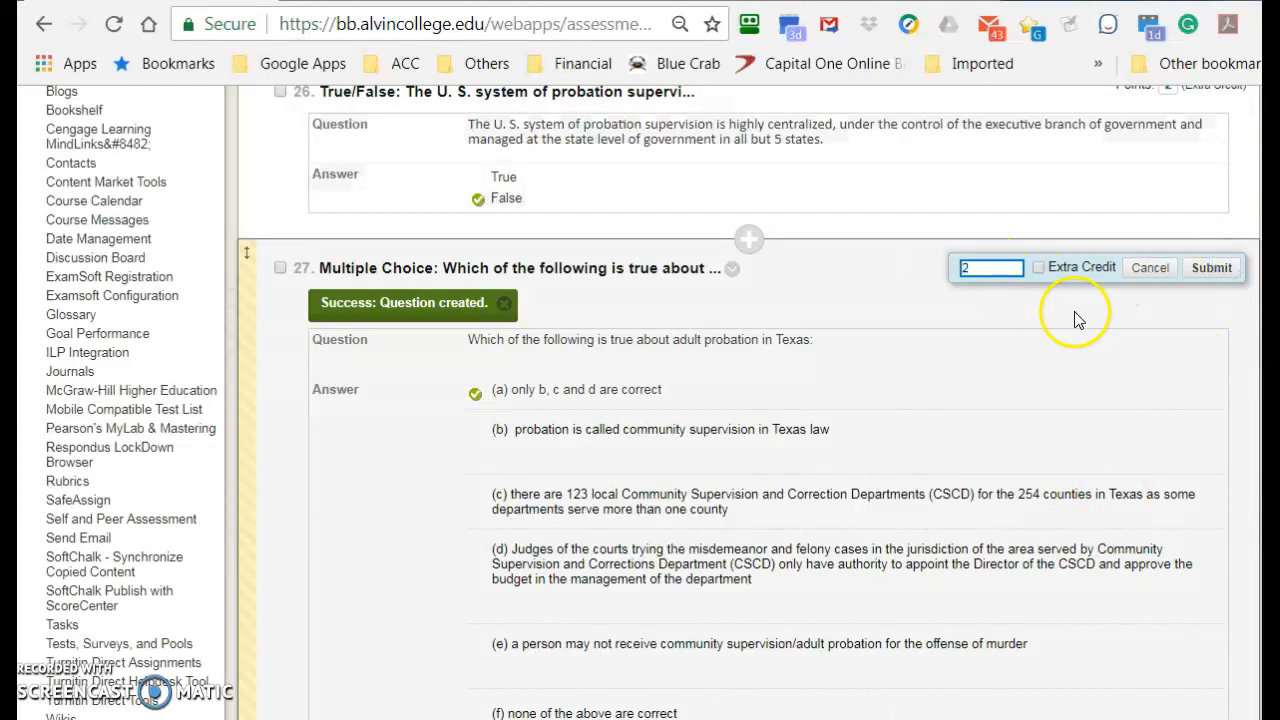
pyautogui.click(1038, 268)
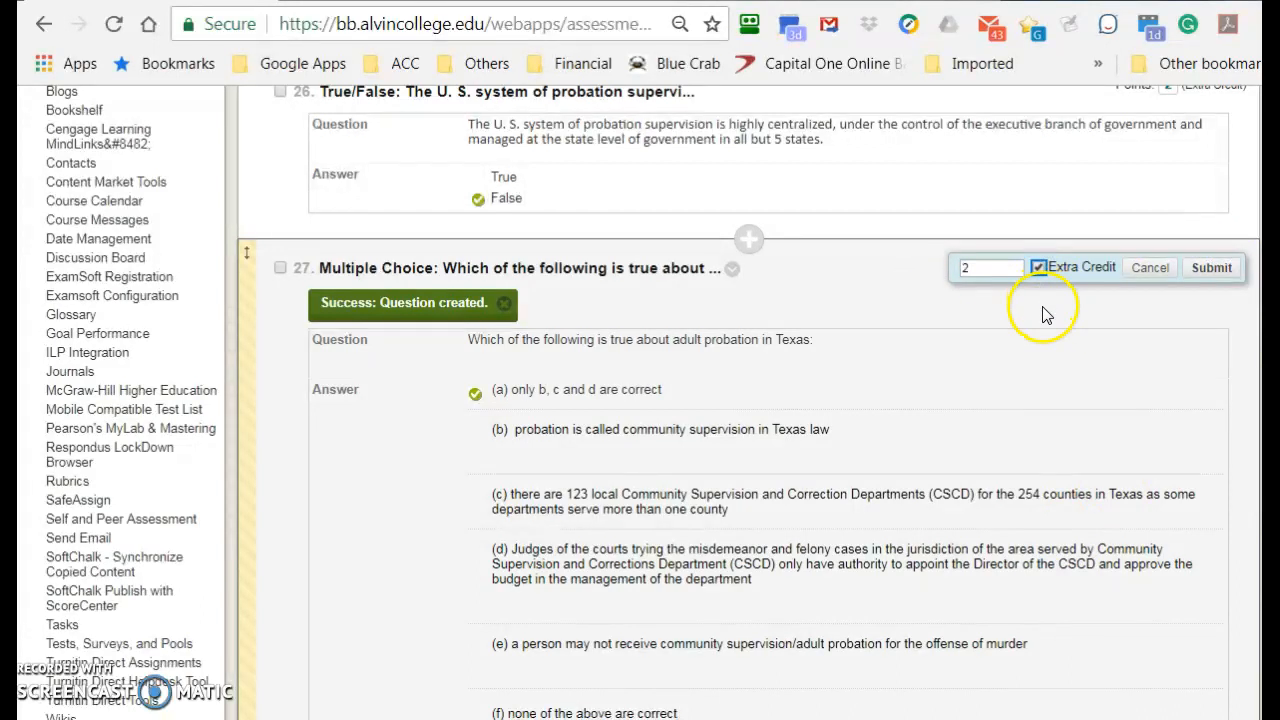
pyautogui.scroll(-1, 1045, 318)
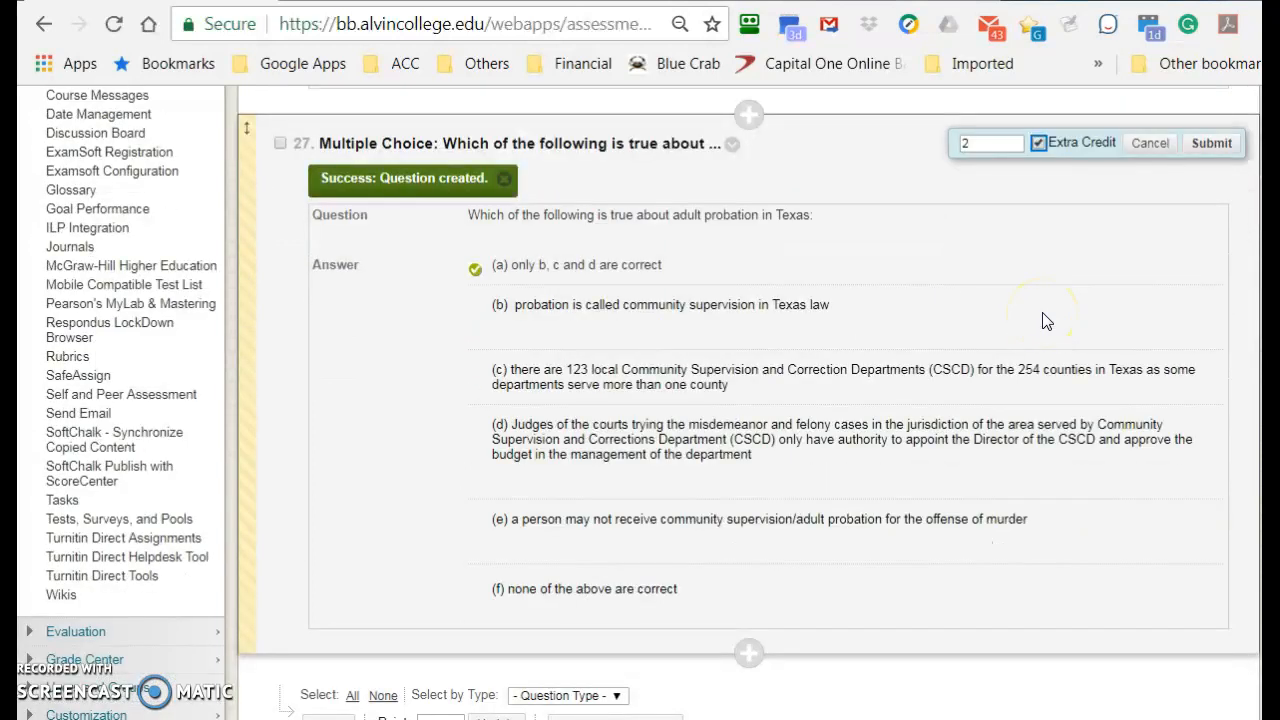
pyautogui.scroll(-1, 1045, 320)
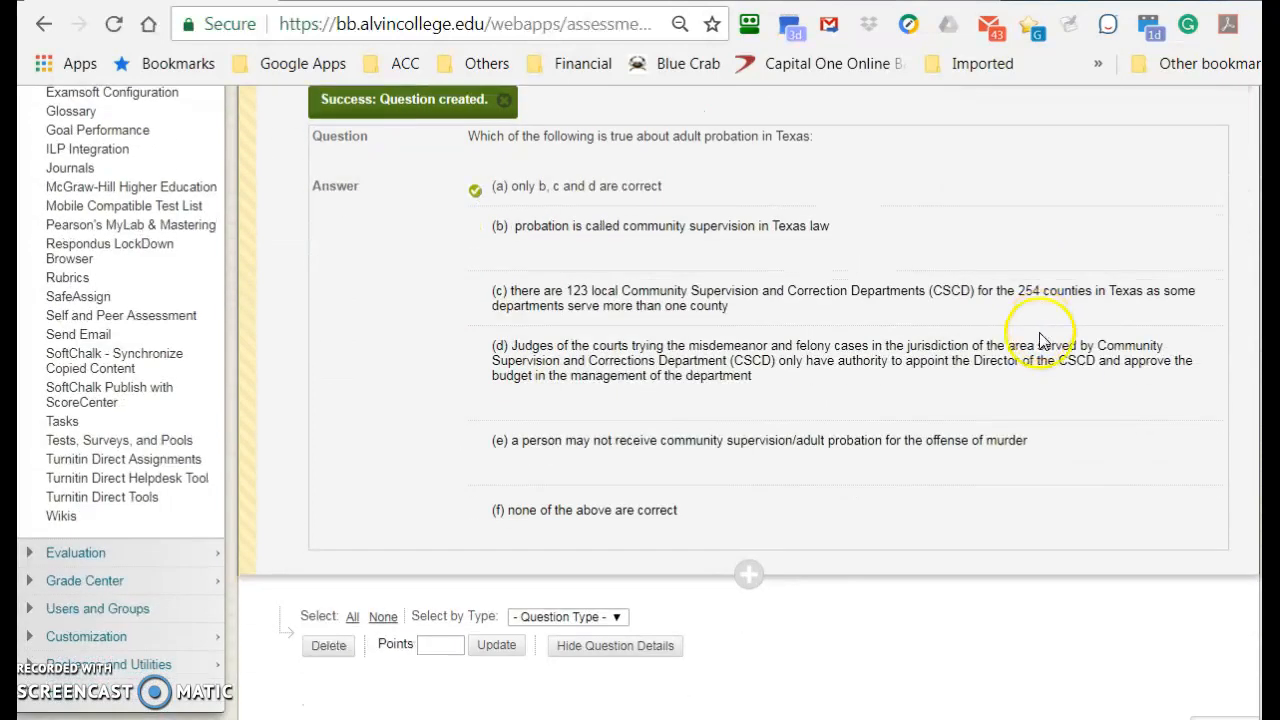
pyautogui.scroll(4, 1045, 346)
pyautogui.scroll(-4, 1080, 386)
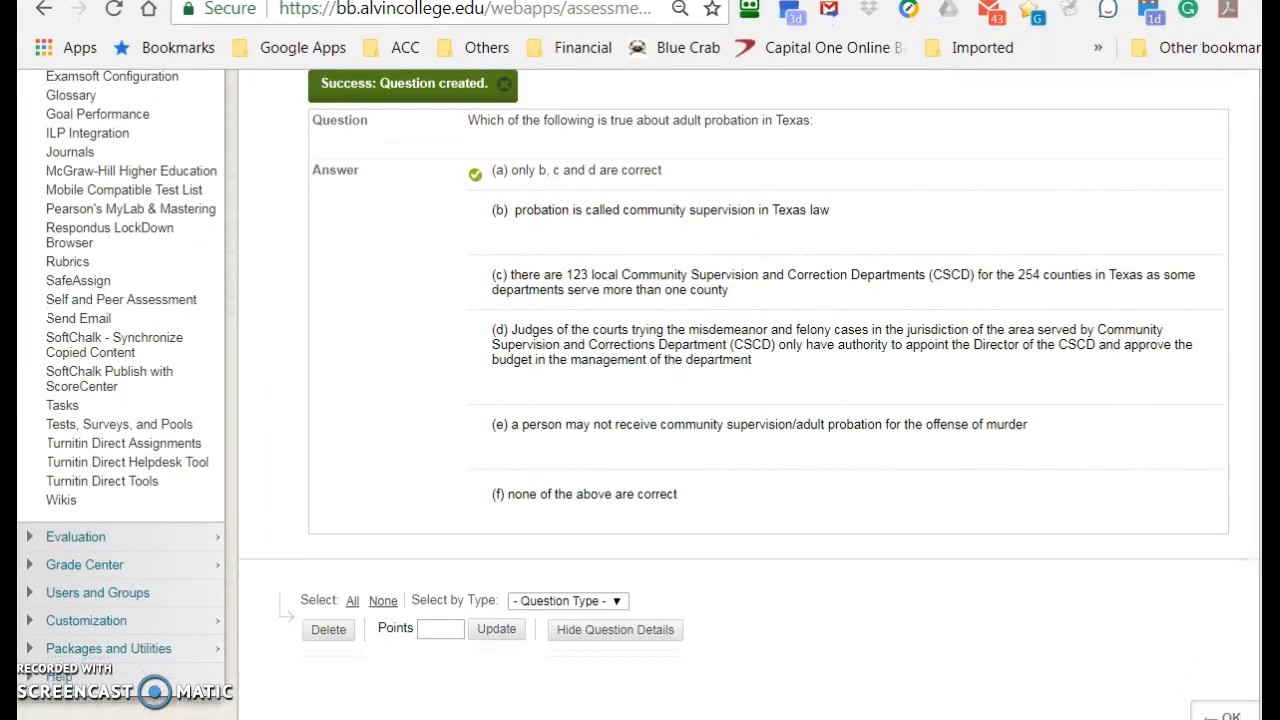
# Finish editing the test and add the existing test Quiz 2 to the Quizzes content area.
pyautogui.click(1228, 708)
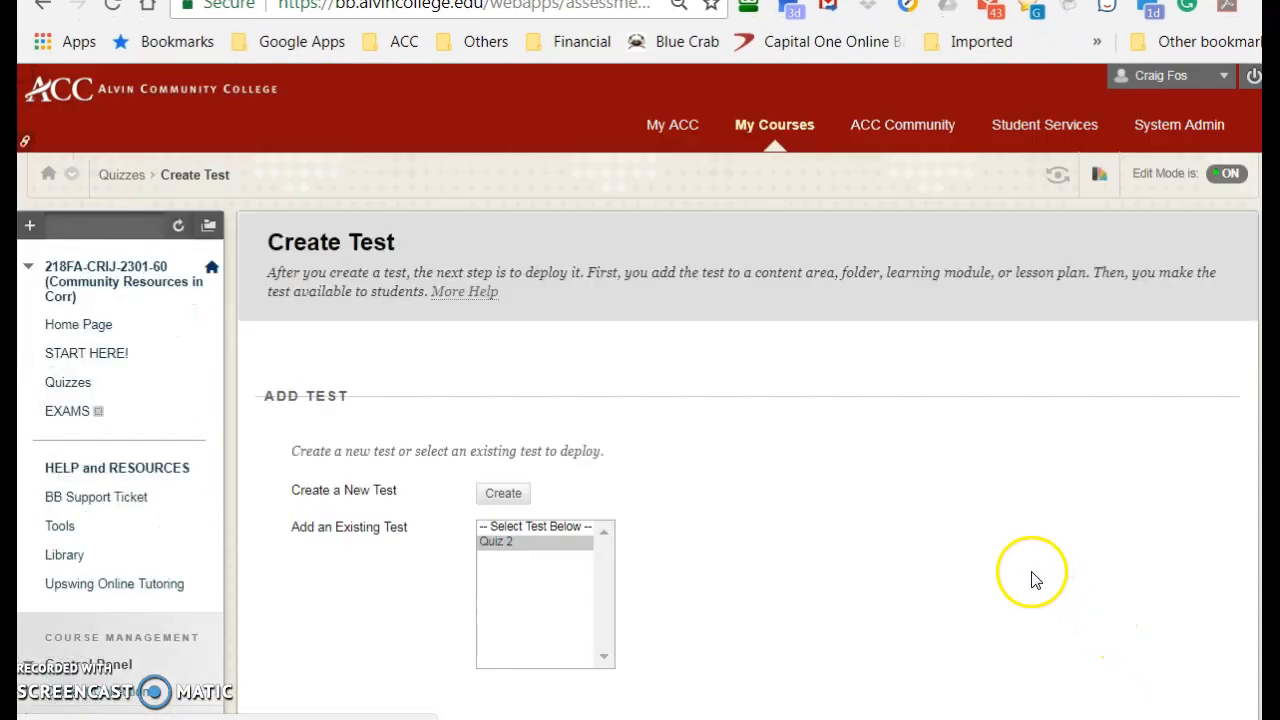
pyautogui.scroll(-3, 1035, 580)
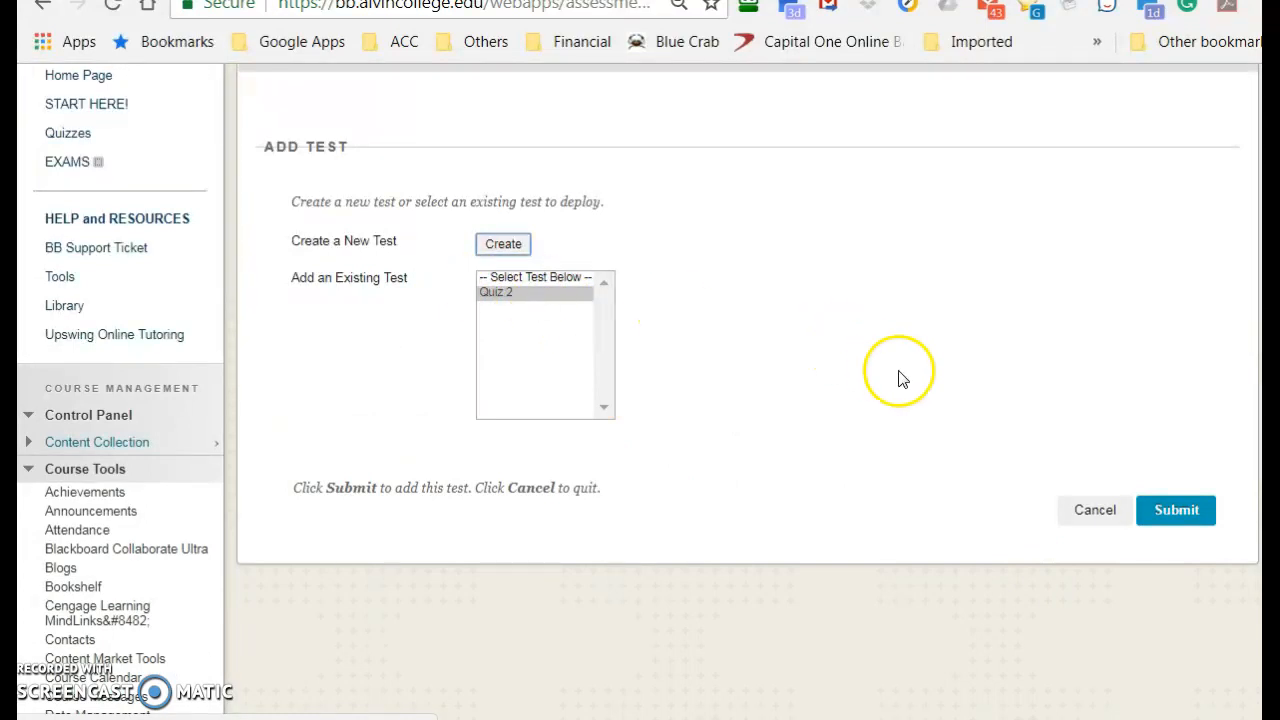
pyautogui.click(1176, 510)
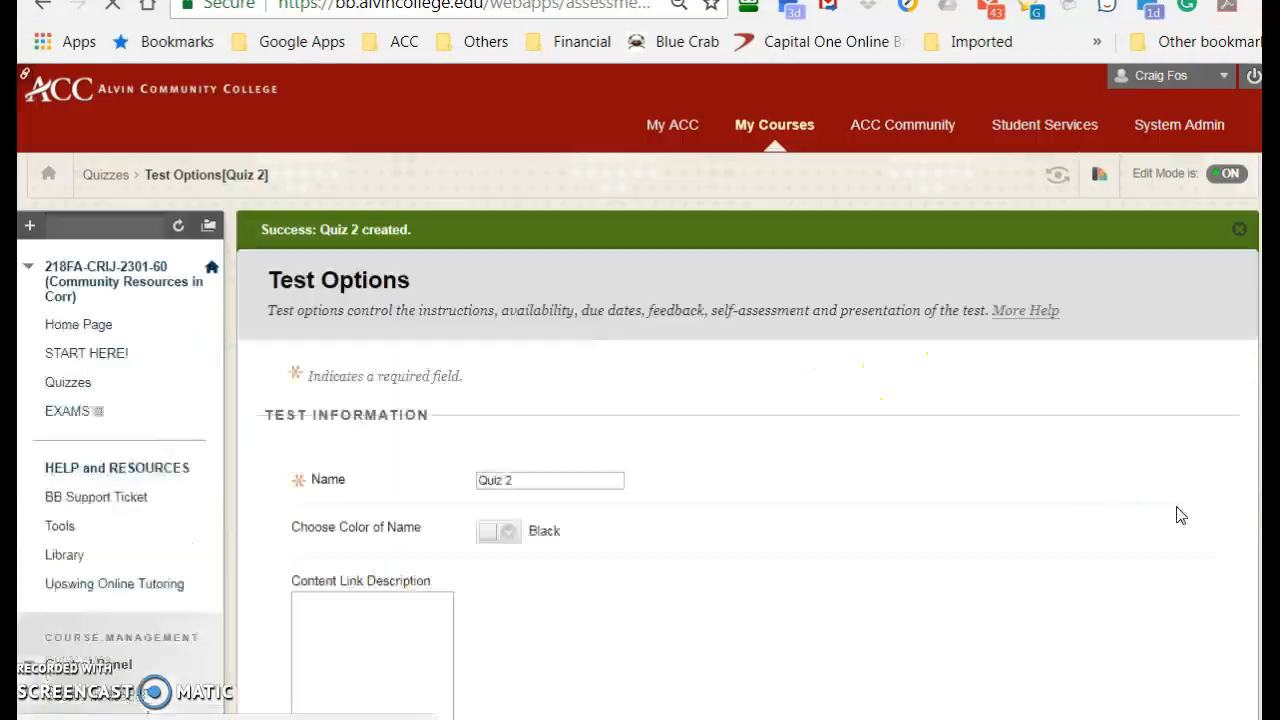
# Make Quiz 2 available to students and allow multiple attempts with unlimited attempts.
pyautogui.scroll(-1, 1120, 500)
pyautogui.scroll(-4, 1120, 505)
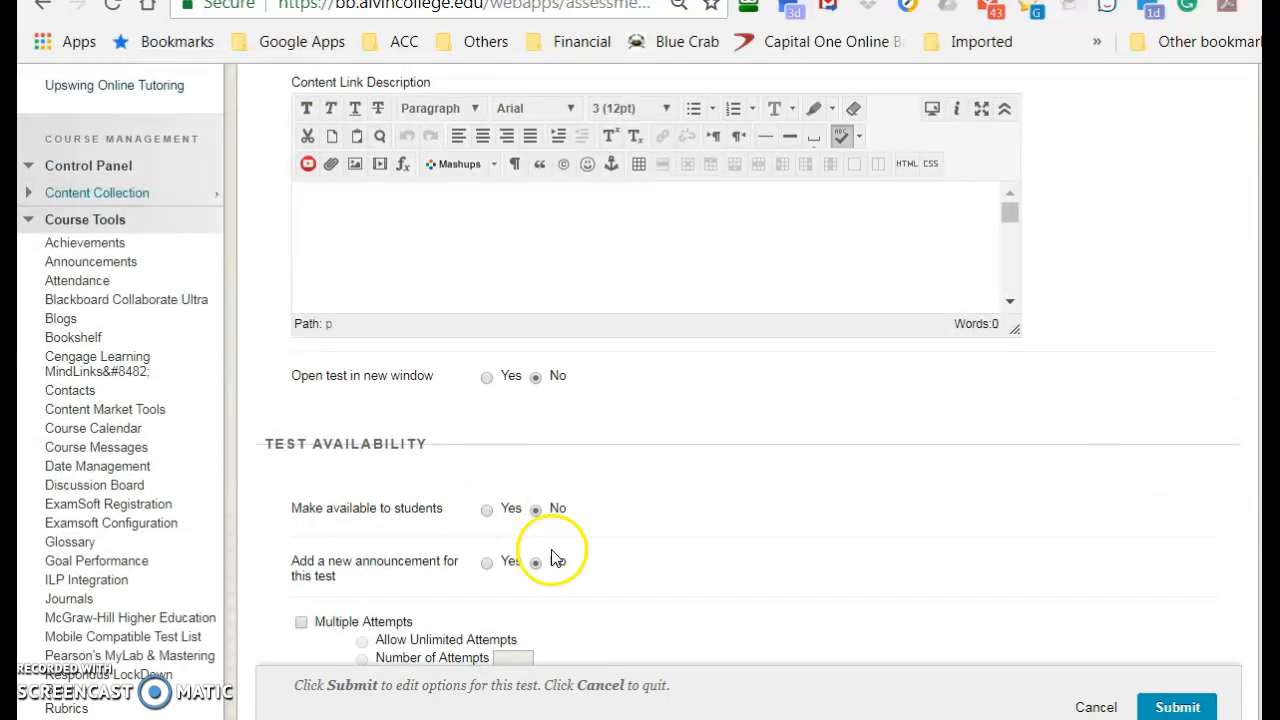
pyautogui.scroll(-1, 605, 570)
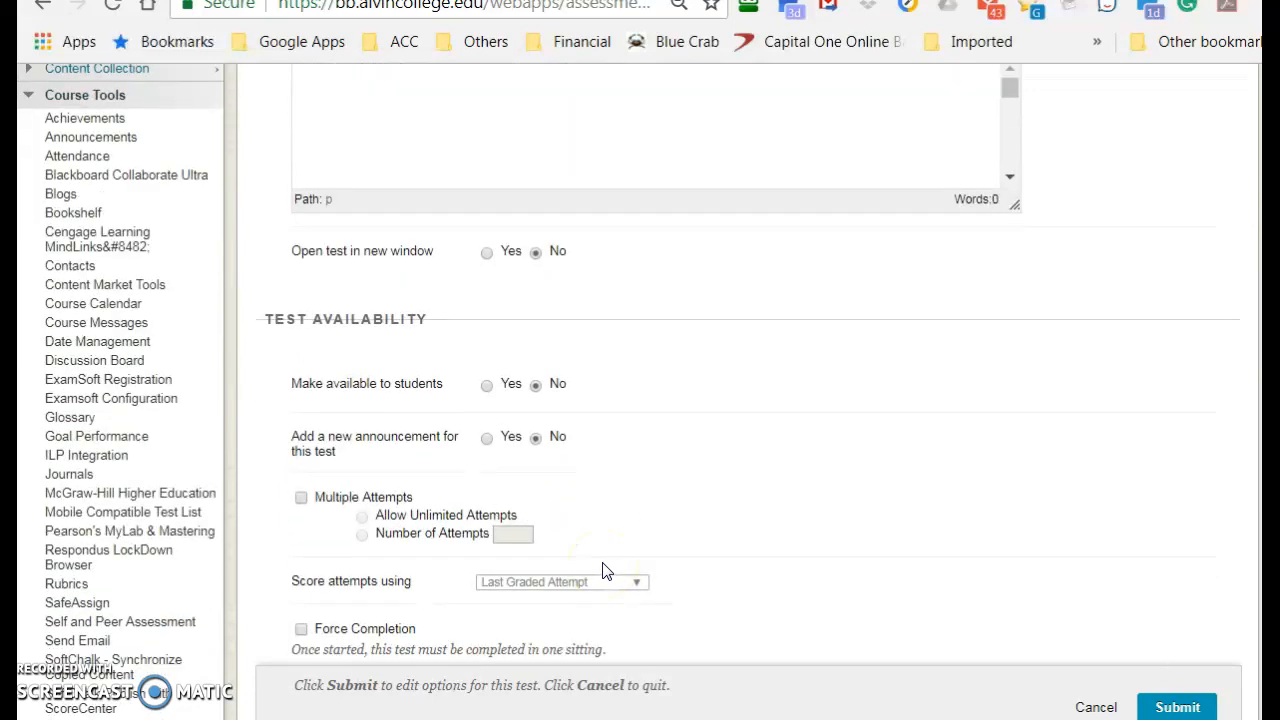
pyautogui.click(487, 386)
pyautogui.scroll(-2, 660, 490)
pyautogui.click(302, 252)
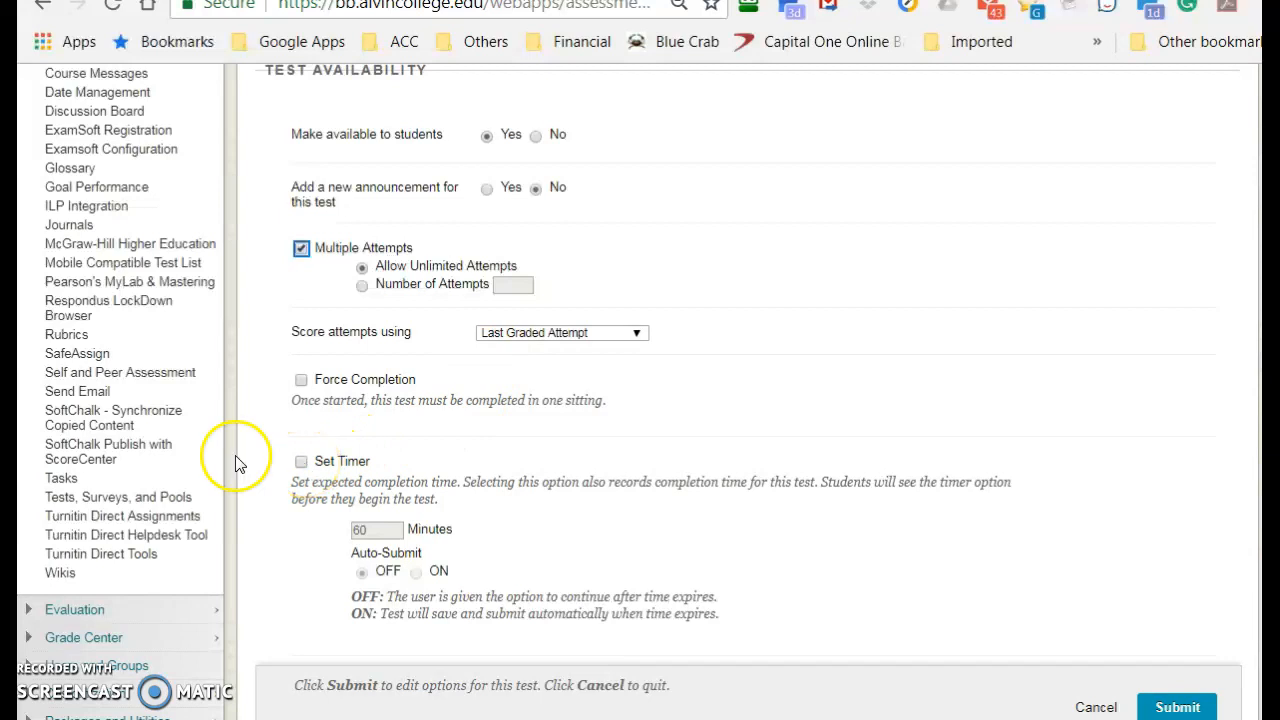
# Enable the test timer and set it to 30 minutes, leaving Auto-Submit off.
pyautogui.click(301, 463)
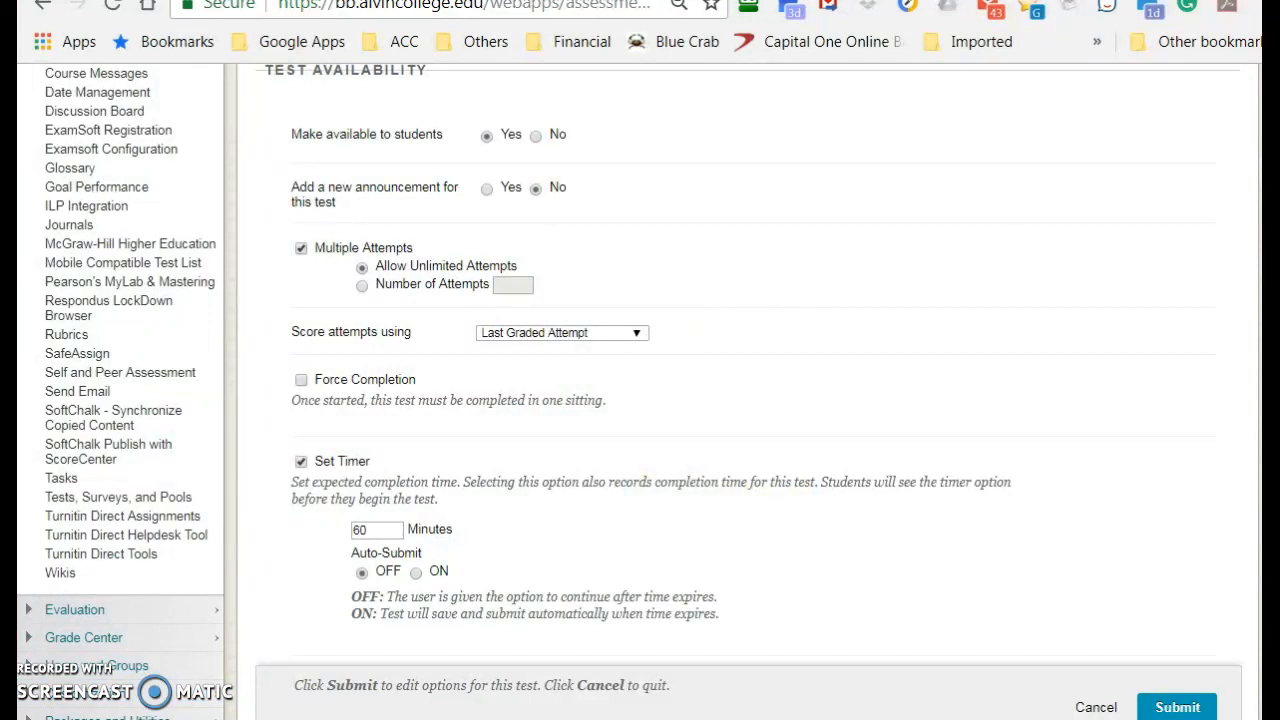
pyautogui.moveTo(390, 531); pyautogui.dragTo(306, 529)
pyautogui.write('3')
pyautogui.click(368, 556)
# Set the test to display after 09/11/2018 at 06:30 PM.
pyautogui.scroll(-5, 586, 560)
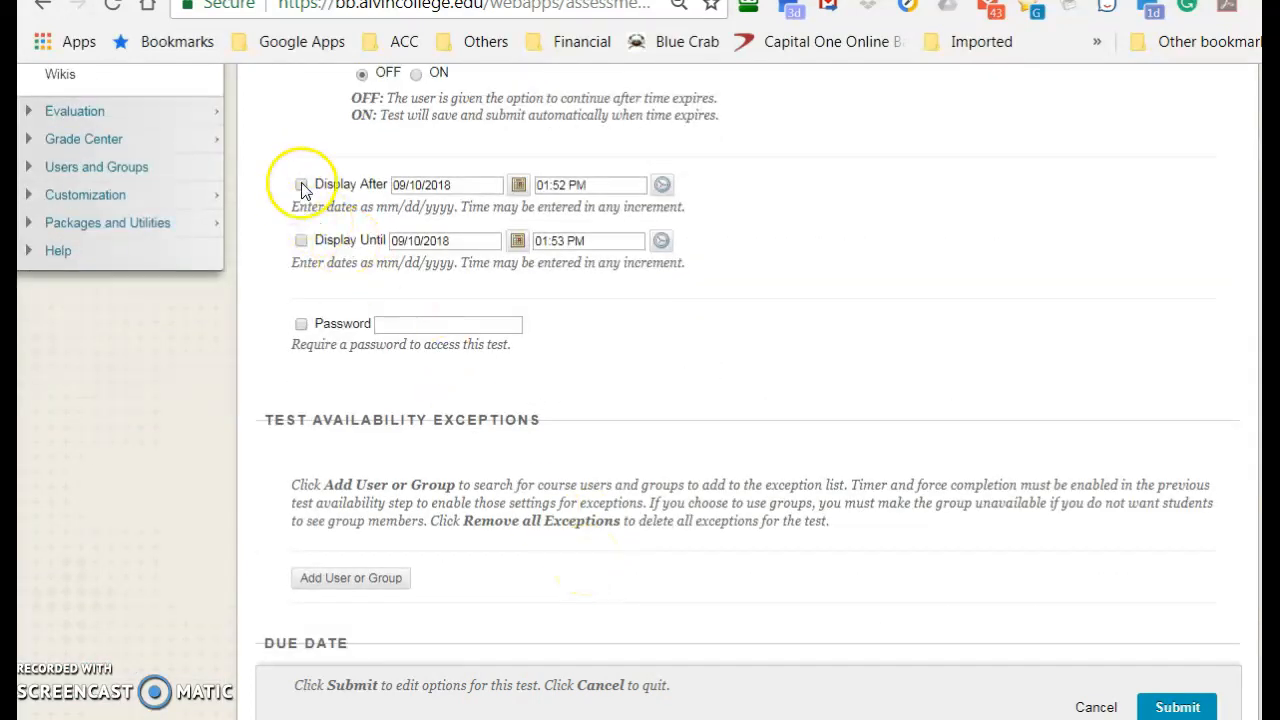
pyautogui.click(517, 187)
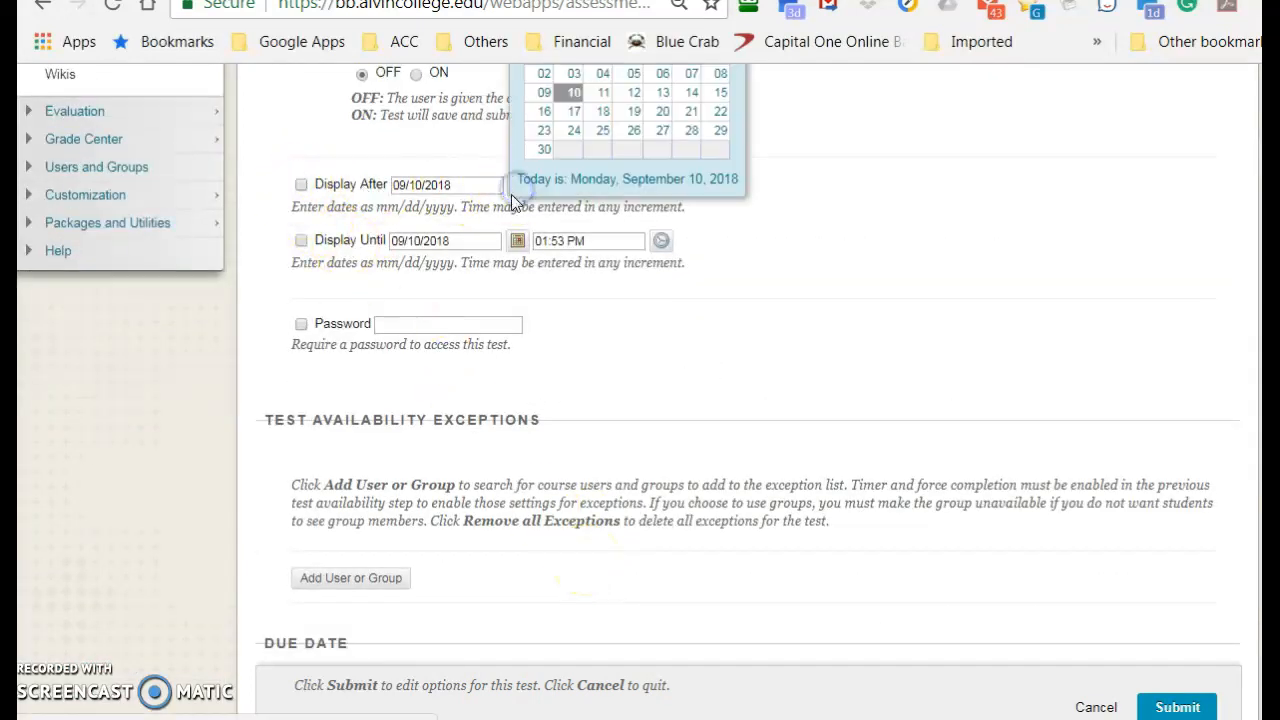
pyautogui.click(603, 92)
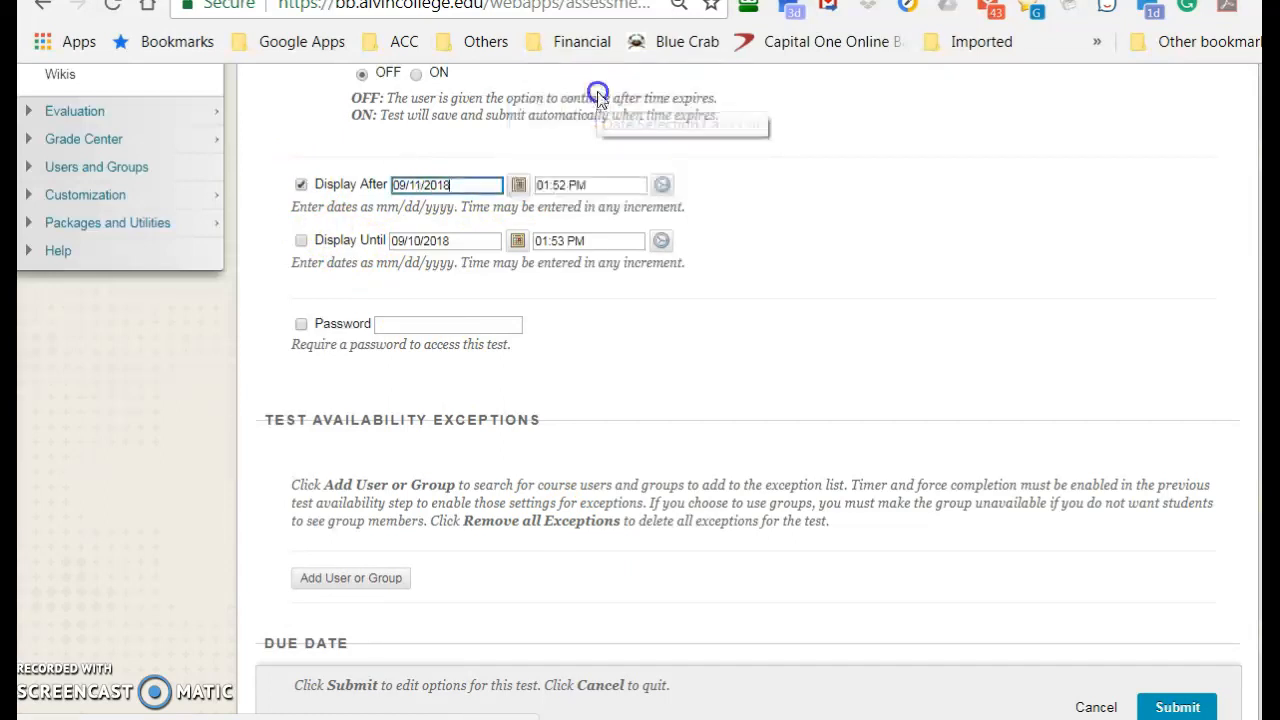
pyautogui.click(660, 184)
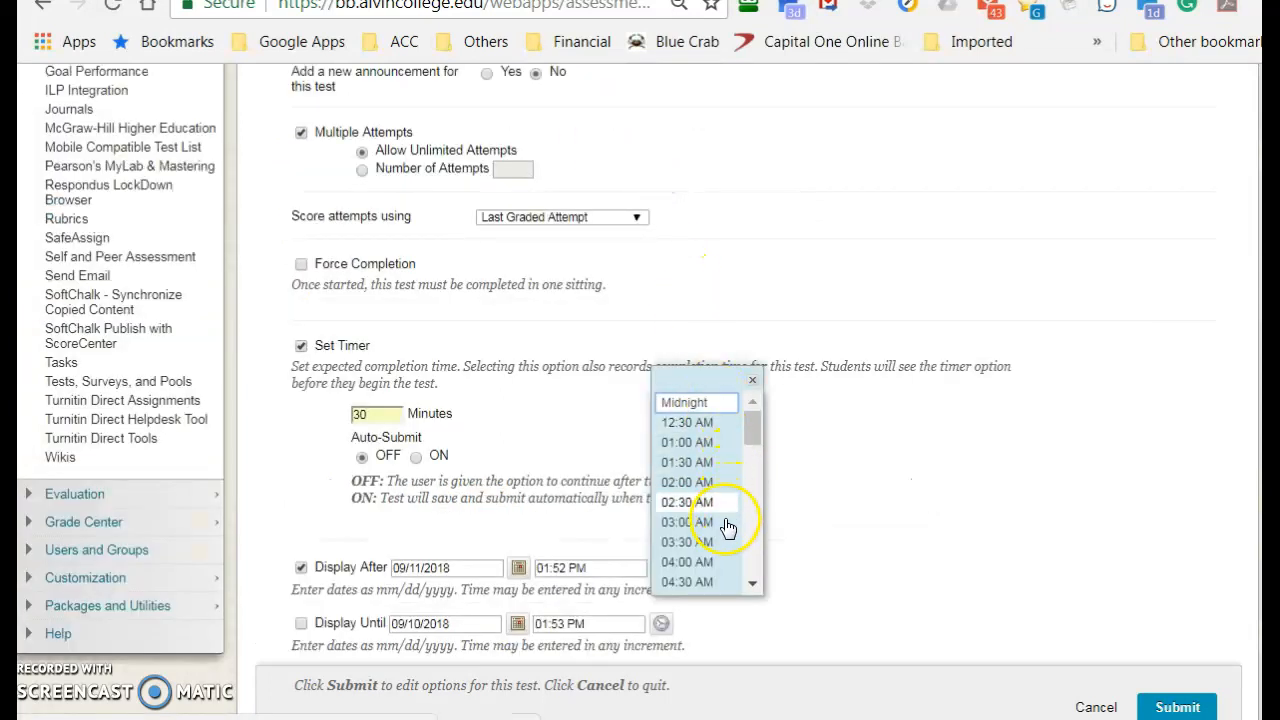
pyautogui.moveTo(753, 436); pyautogui.dragTo(742, 533)
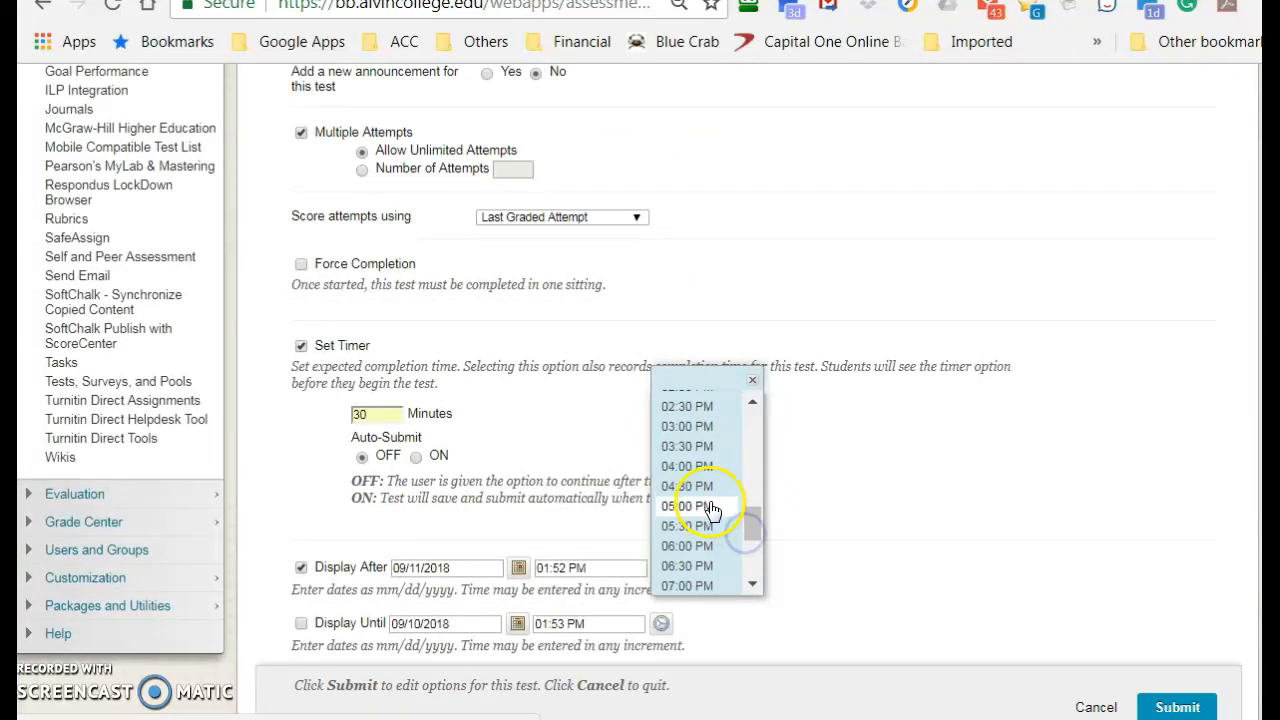
pyautogui.click(714, 567)
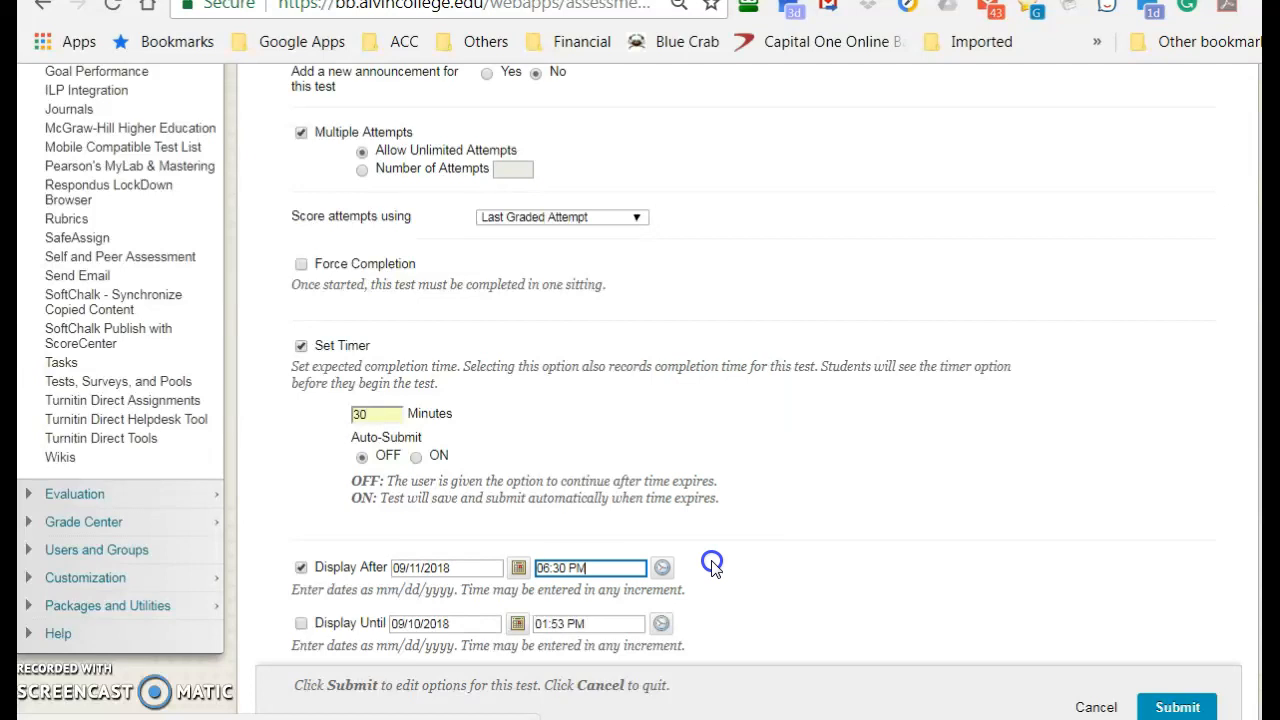
# Set the test to display until 09/11/2018 at 11:30 PM.
pyautogui.click(516, 626)
pyautogui.click(600, 534)
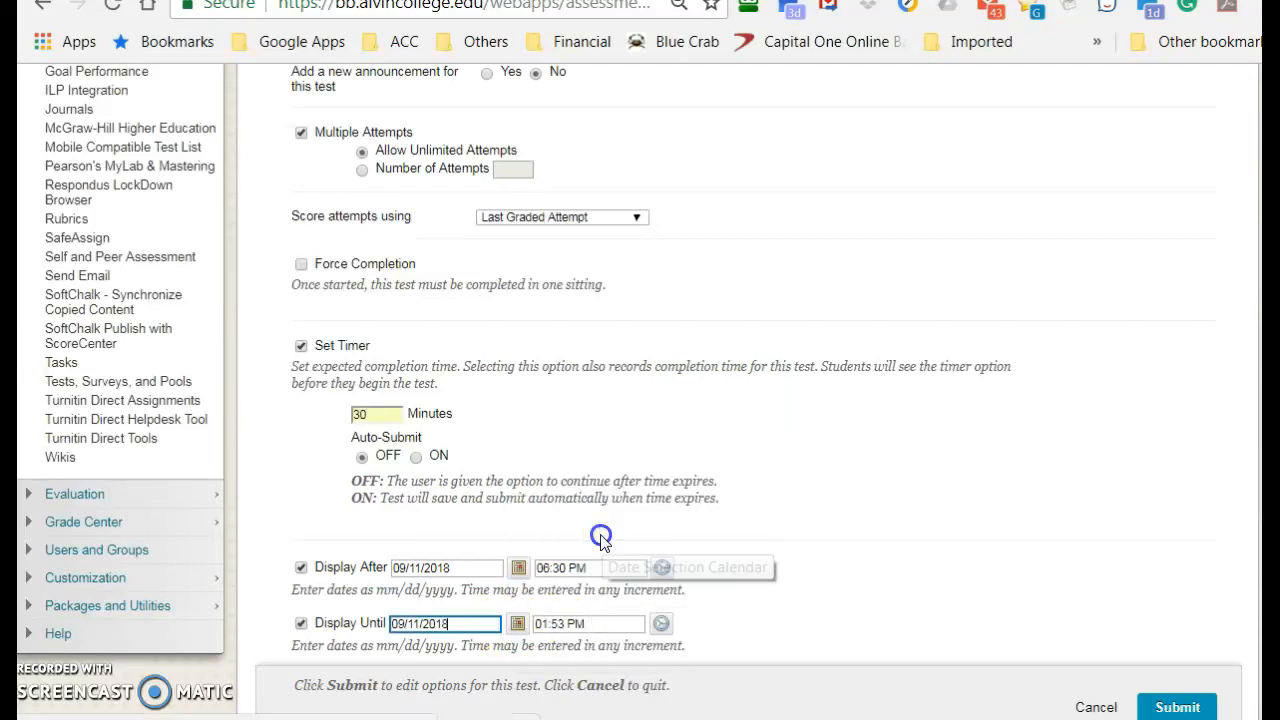
pyautogui.click(661, 623)
pyautogui.scroll(-2, 723, 515)
pyautogui.moveTo(750, 520); pyautogui.dragTo(748, 614)
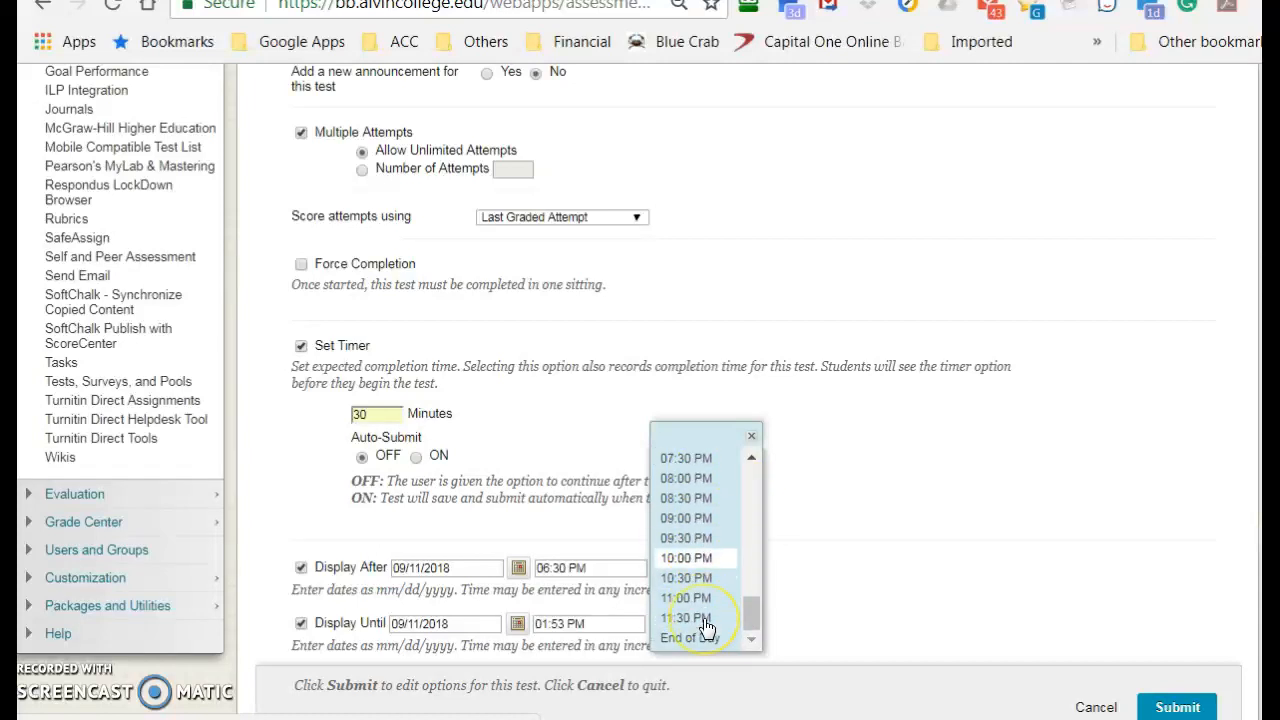
pyautogui.click(704, 619)
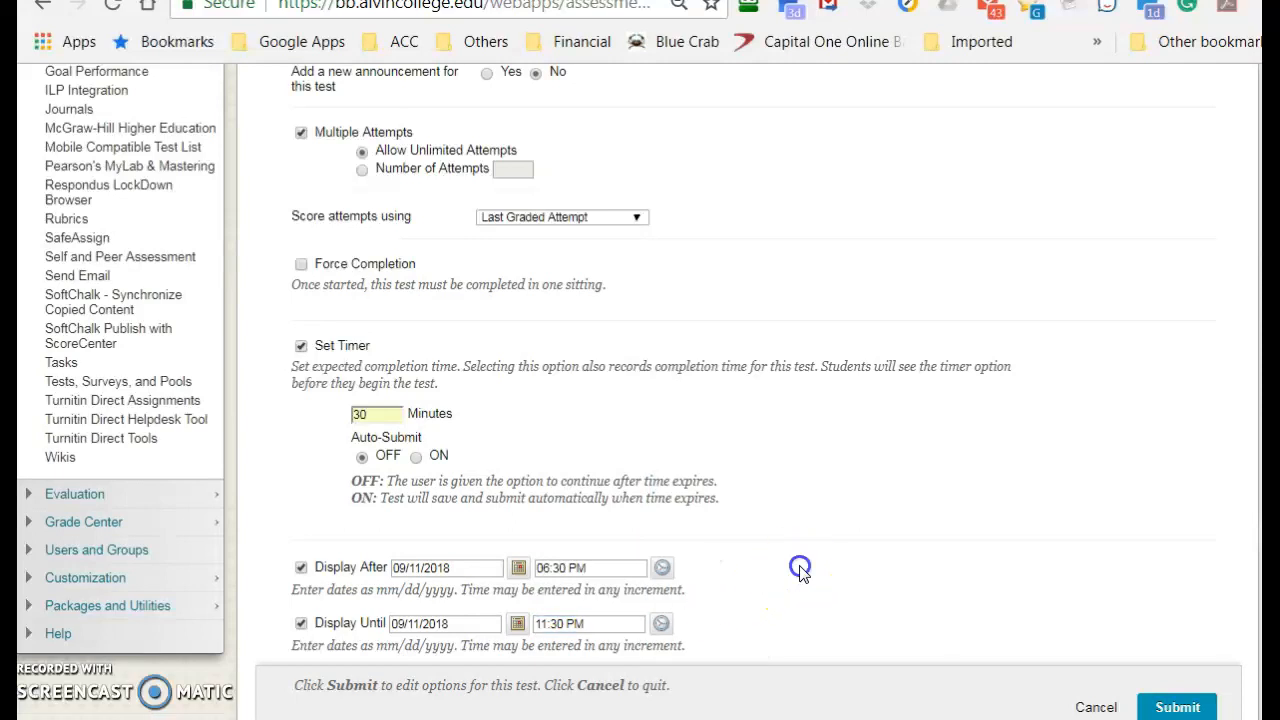
pyautogui.scroll(-1, 800, 572)
pyautogui.scroll(-2, 800, 572)
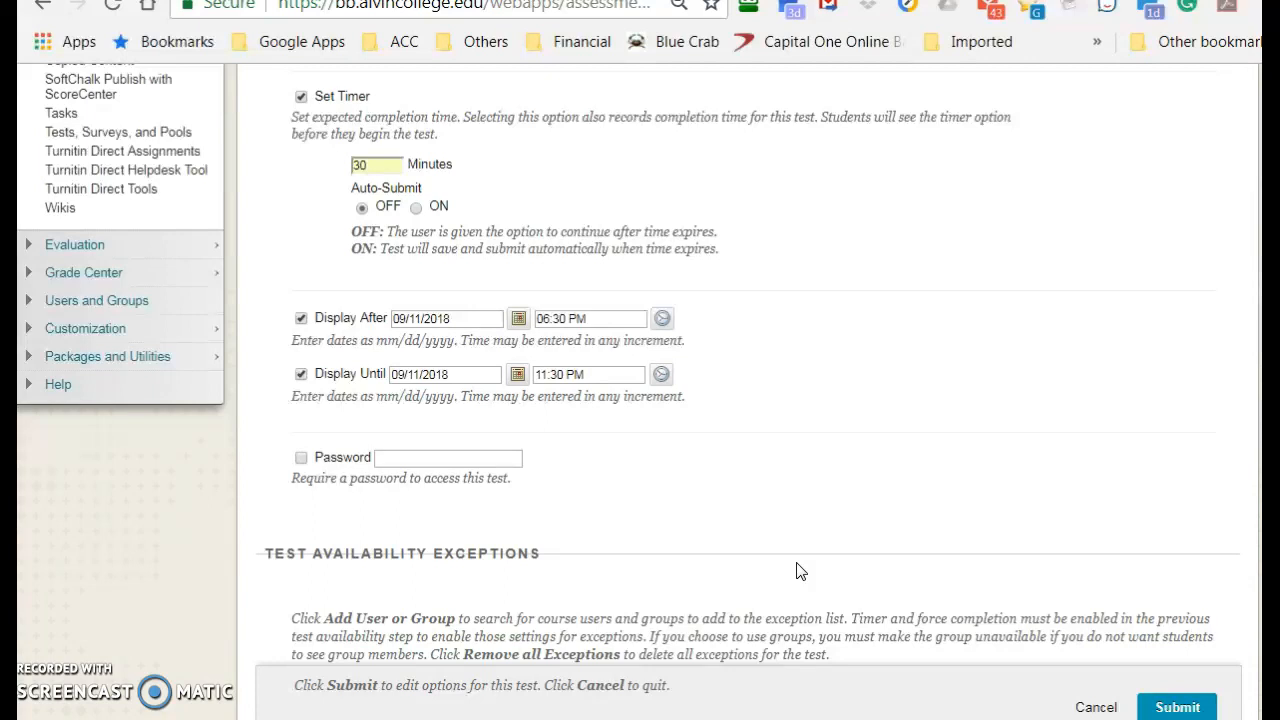
# Set the test presentation to One at a Time so that students see a single question at a time.
pyautogui.scroll(-3, 800, 572)
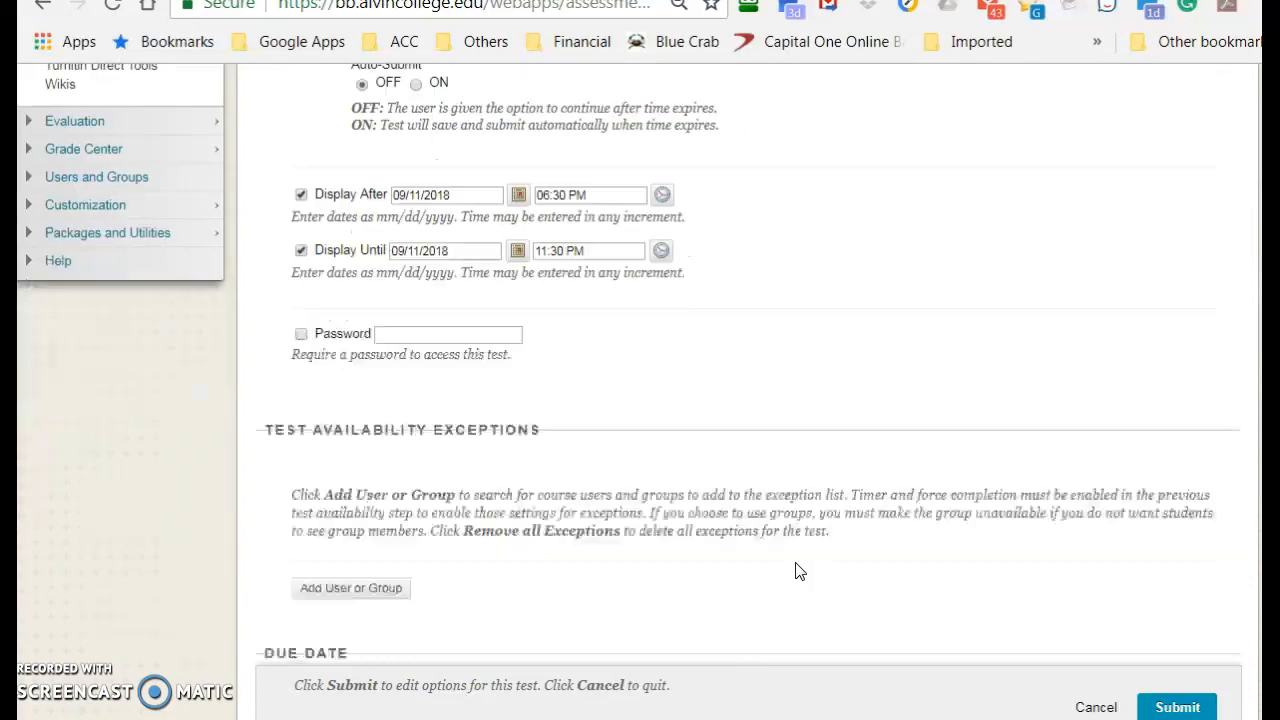
pyautogui.scroll(-5, 800, 572)
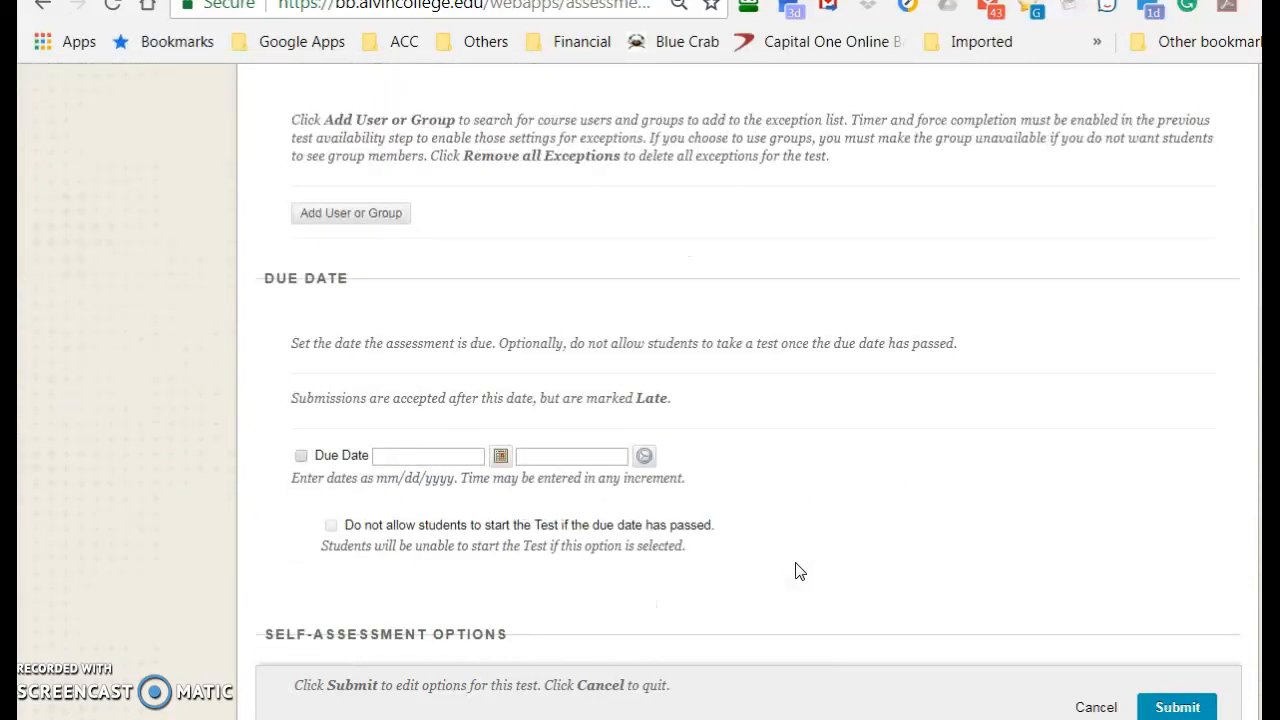
pyautogui.scroll(-8, 800, 572)
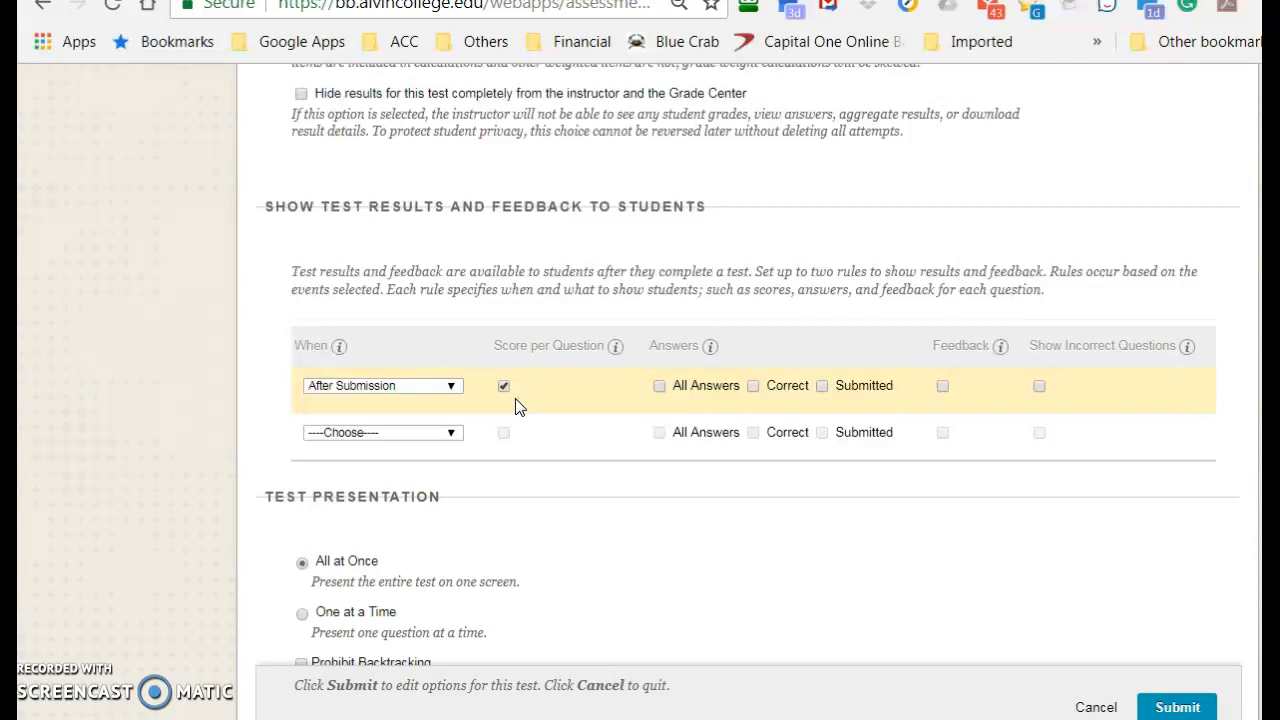
pyautogui.click(532, 425)
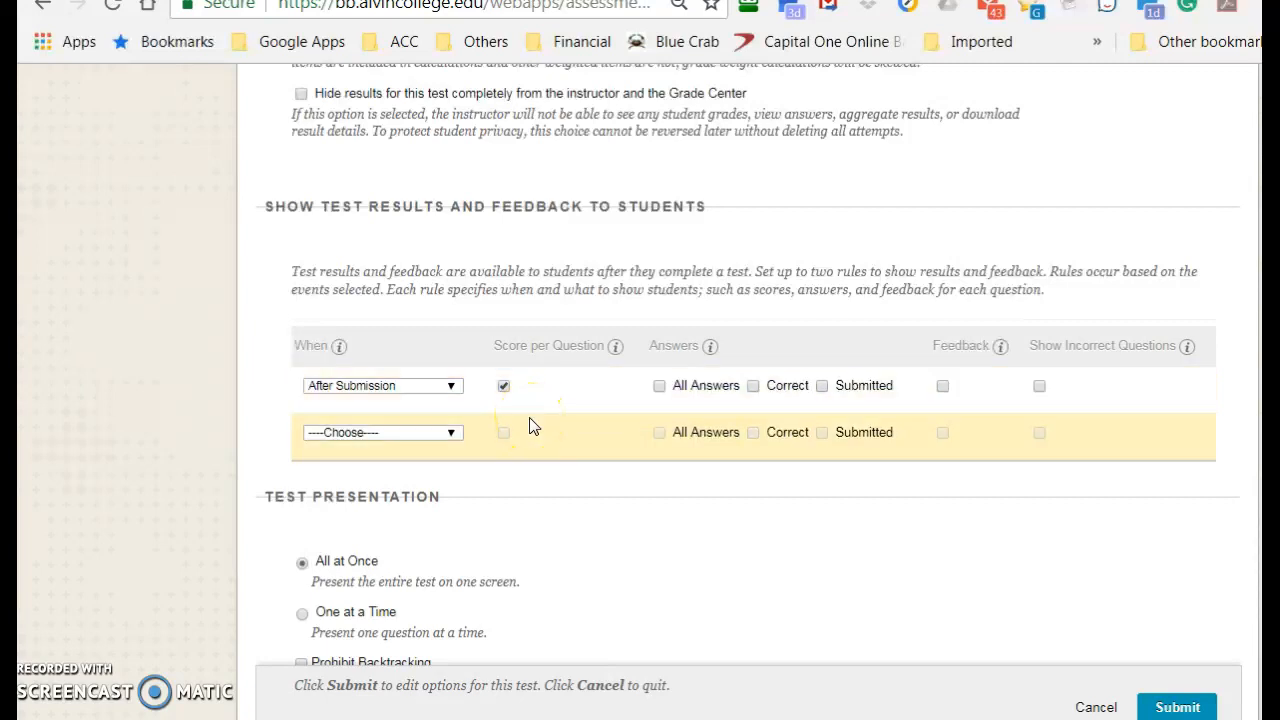
pyautogui.scroll(-2, 532, 425)
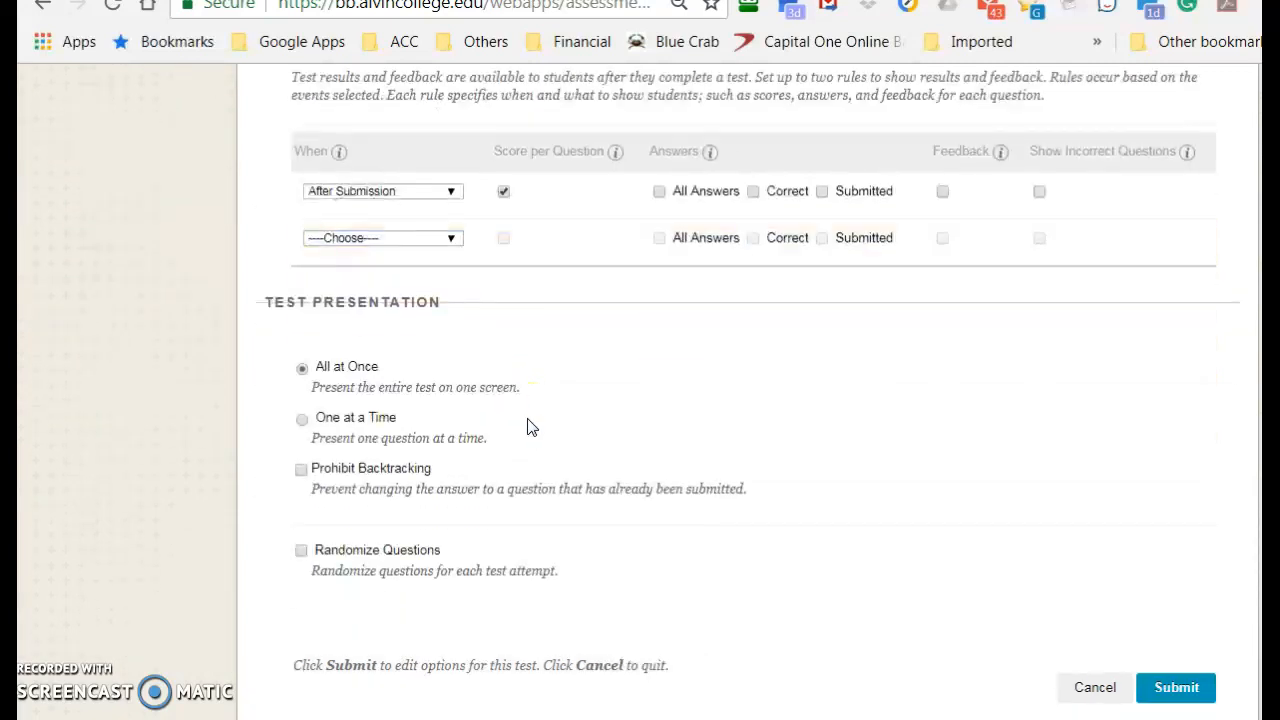
pyautogui.click(304, 420)
# Check the due date and availability exception settings, and submit the options for the test.
pyautogui.scroll(4, 531, 557)
pyautogui.scroll(4, 533, 557)
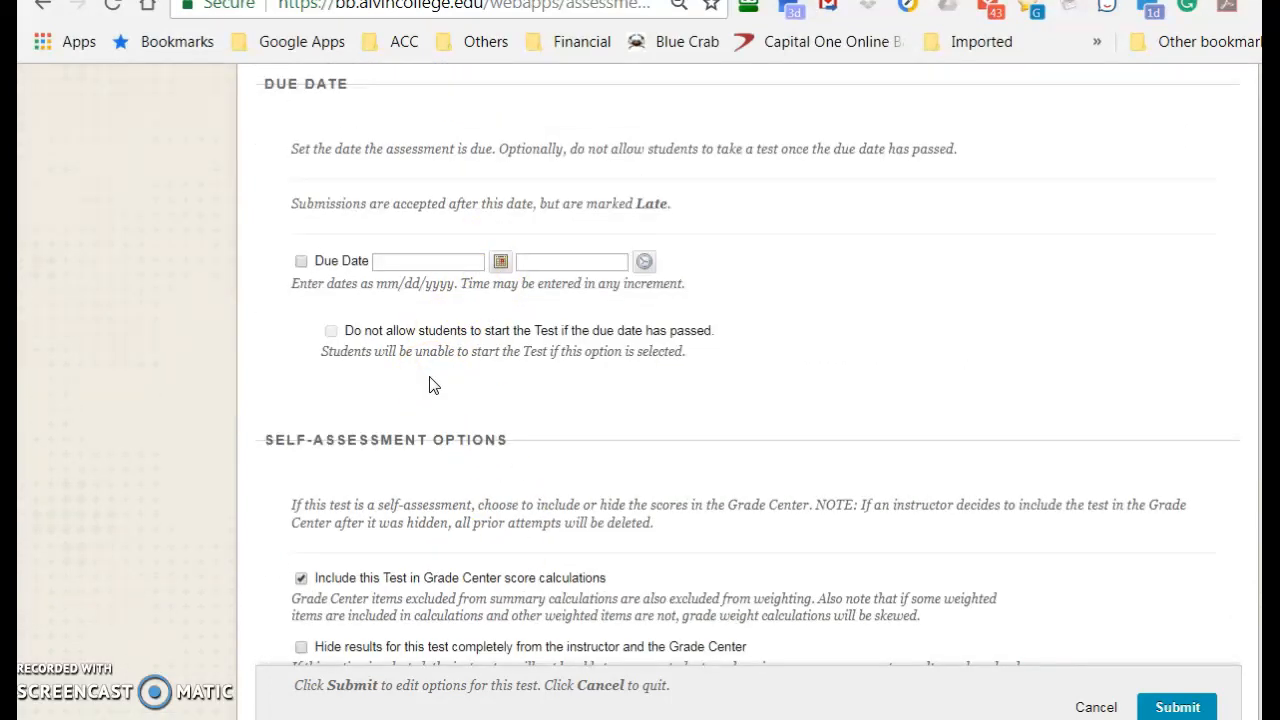
pyautogui.scroll(1, 435, 397)
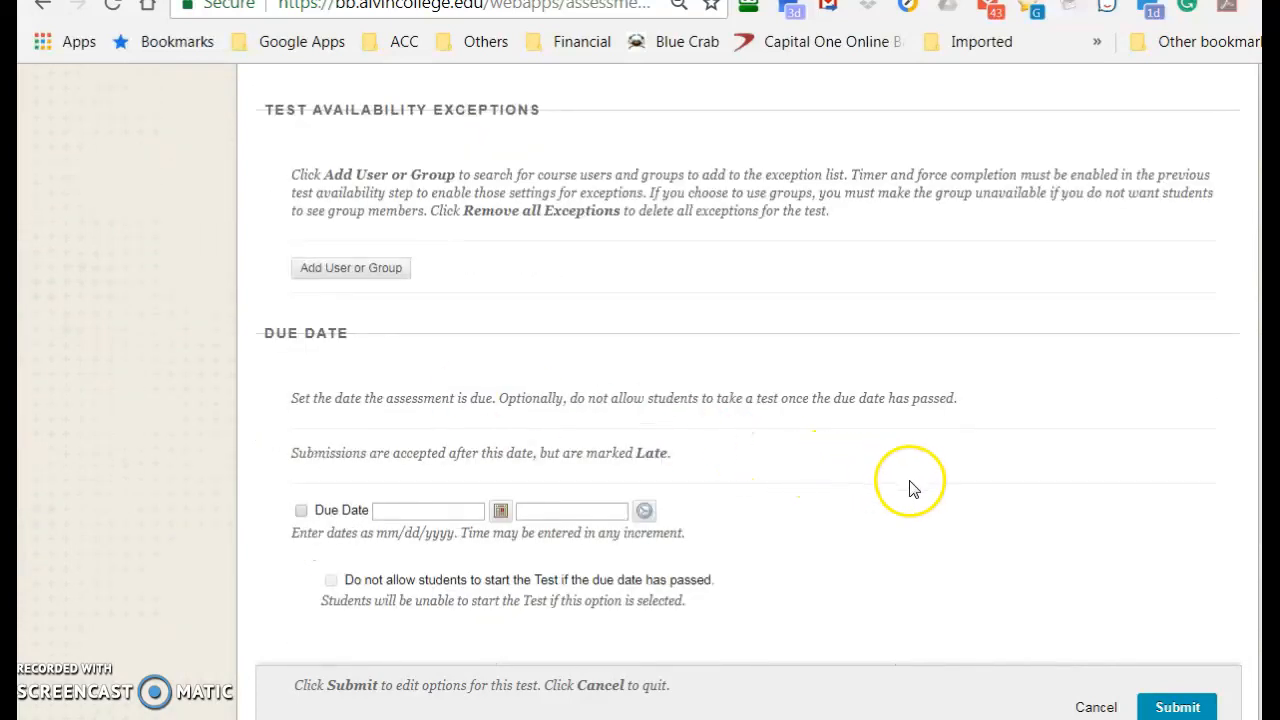
pyautogui.click(1170, 708)
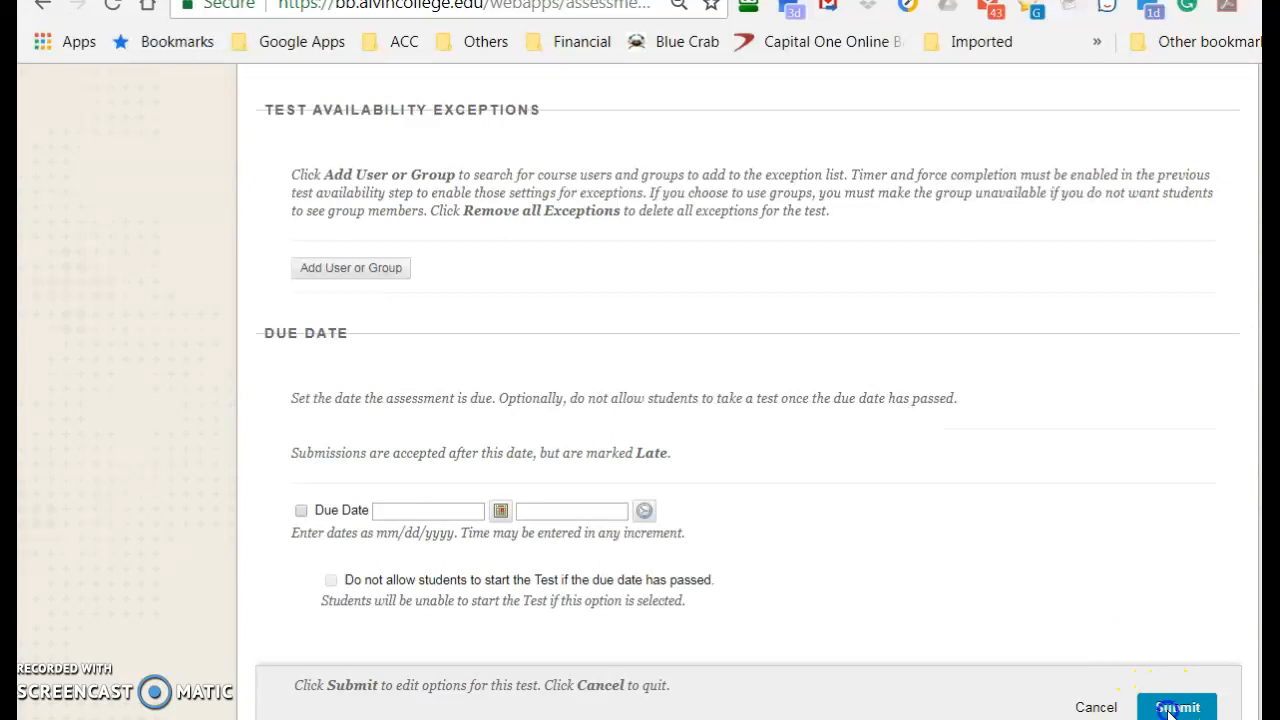